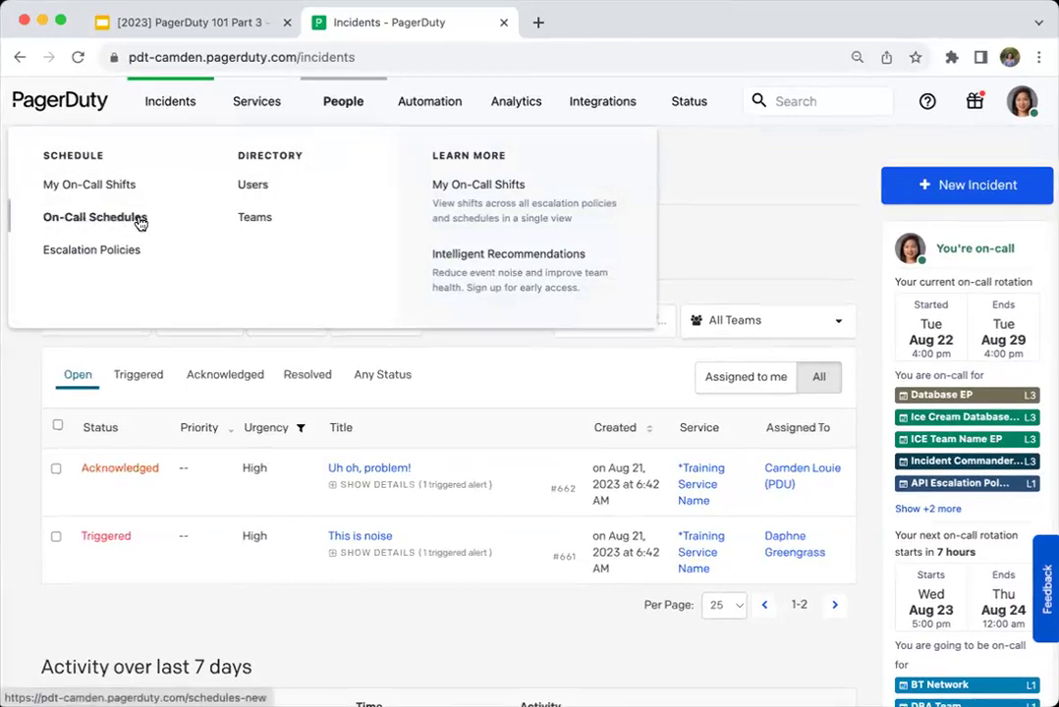
Step: Open the on-call schedules overview and look through the first schedules and their two-week timelines
click(86, 226)
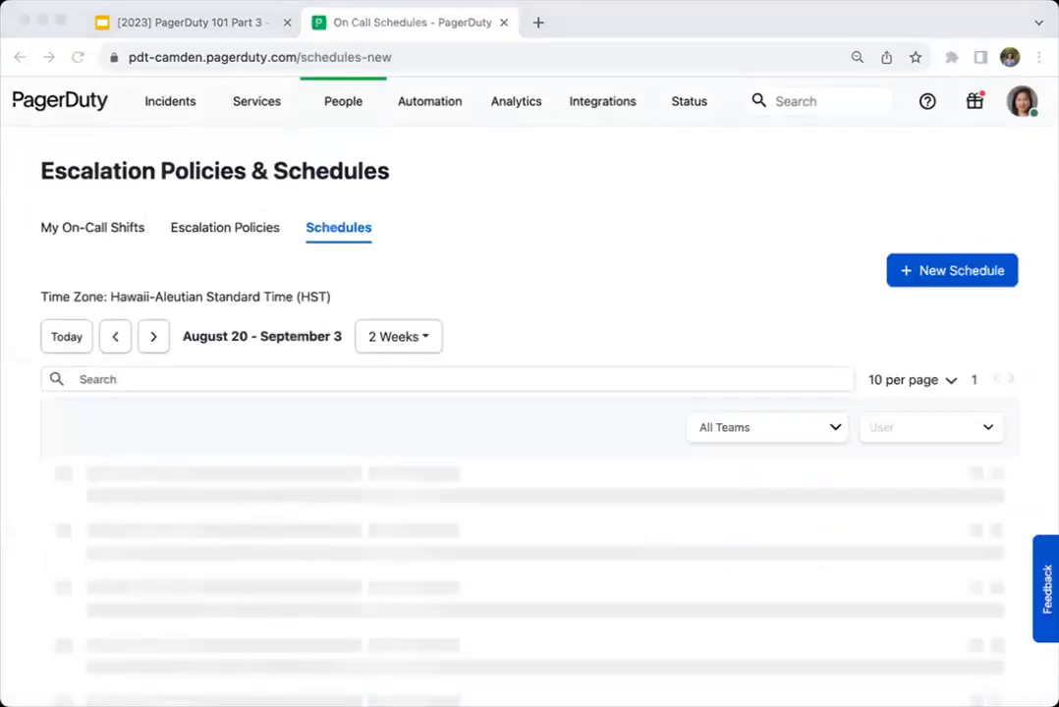
scroll(629, 233, down, 1)
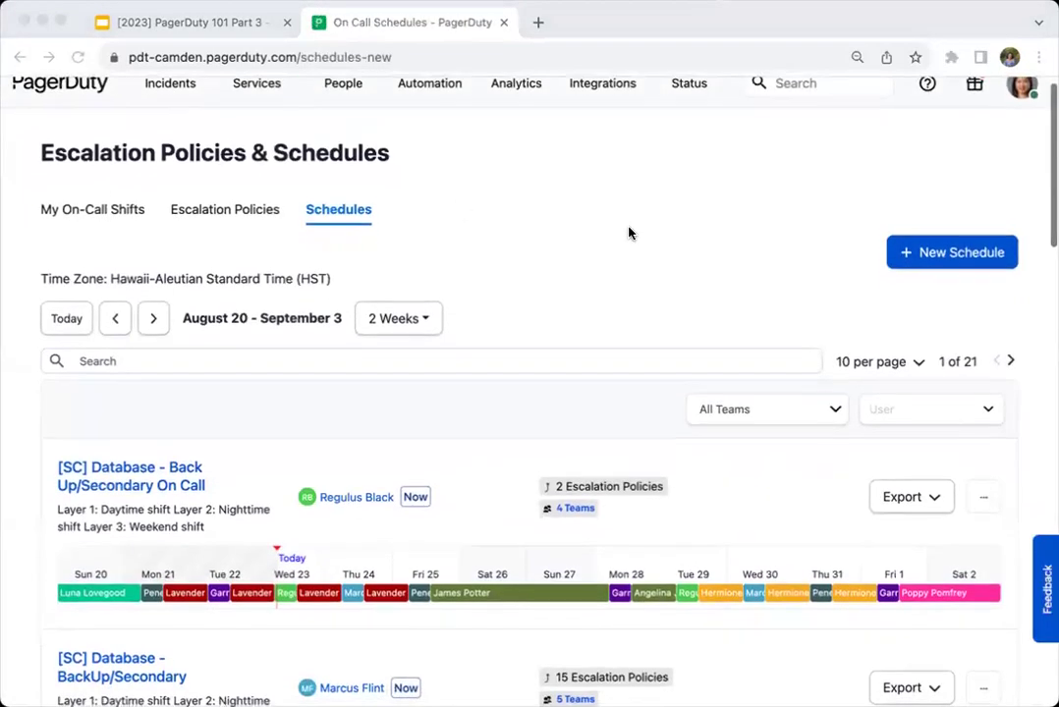
scroll(624, 234, down, 3)
scroll(622, 236, down, 3)
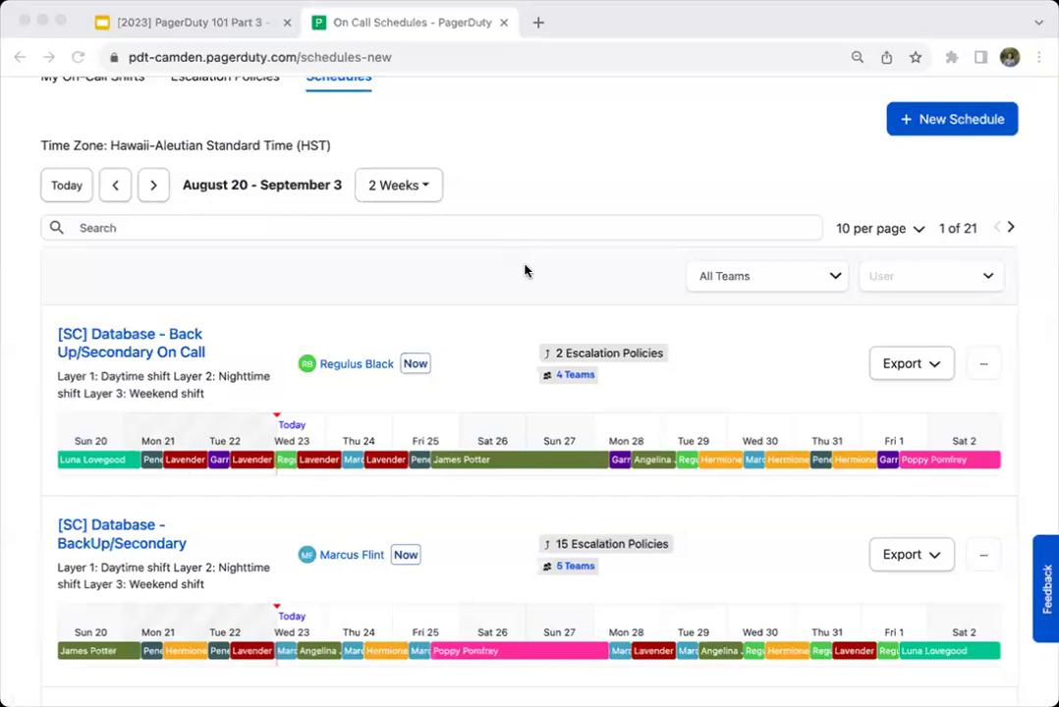
scroll(442, 304, down, 3)
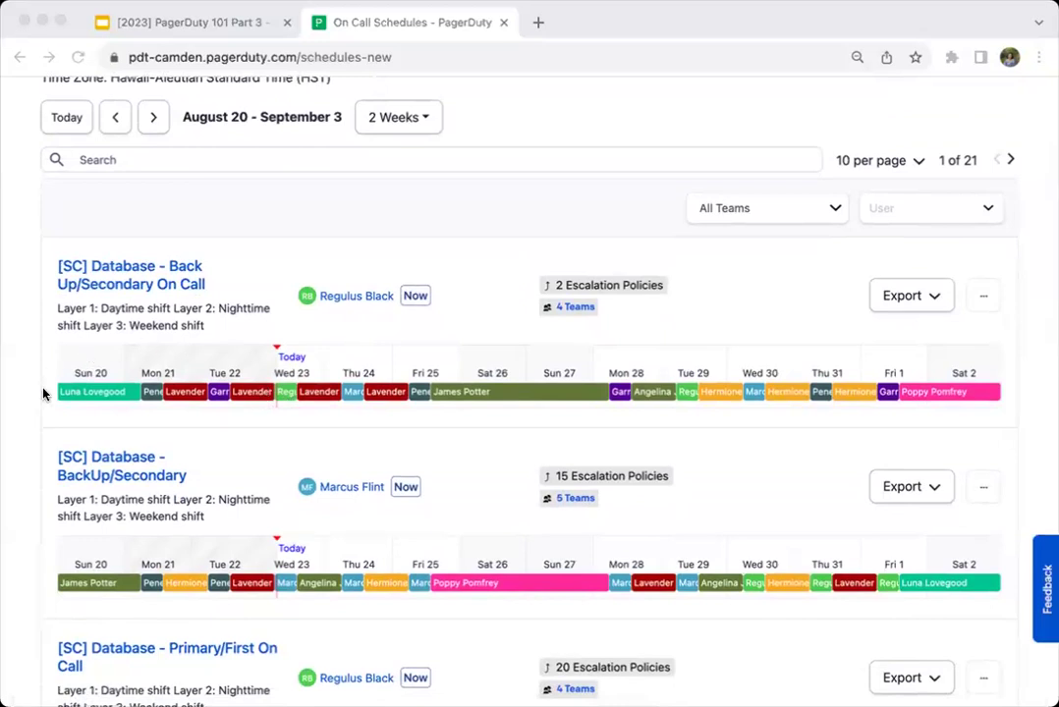
scroll(138, 371, up, 2)
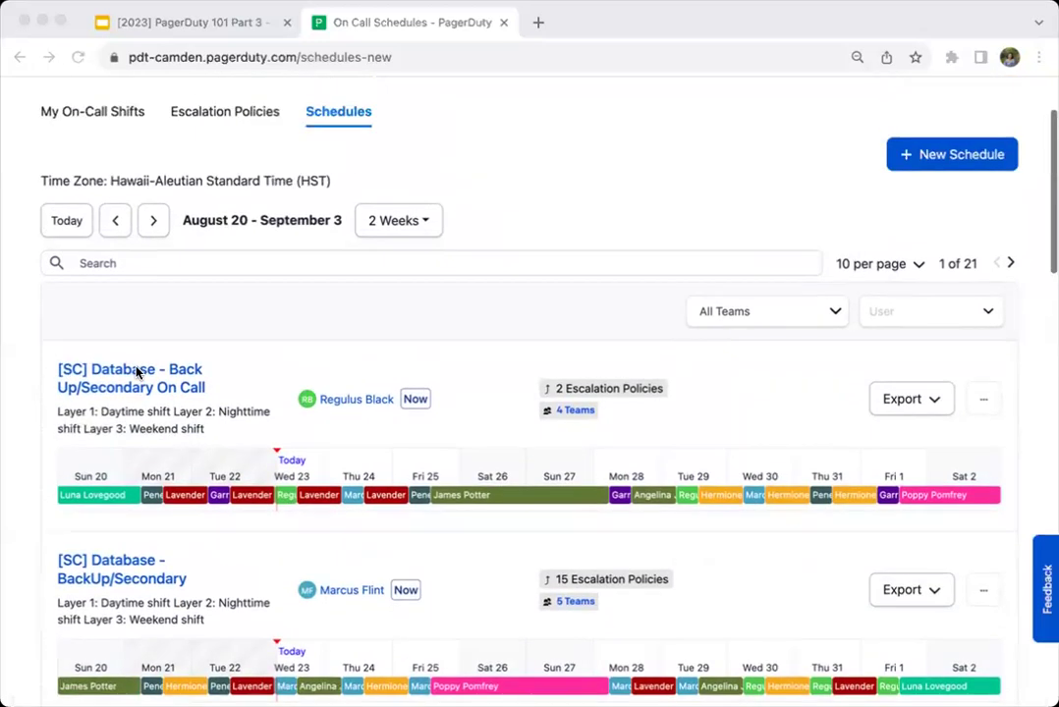
scroll(138, 371, up, 2)
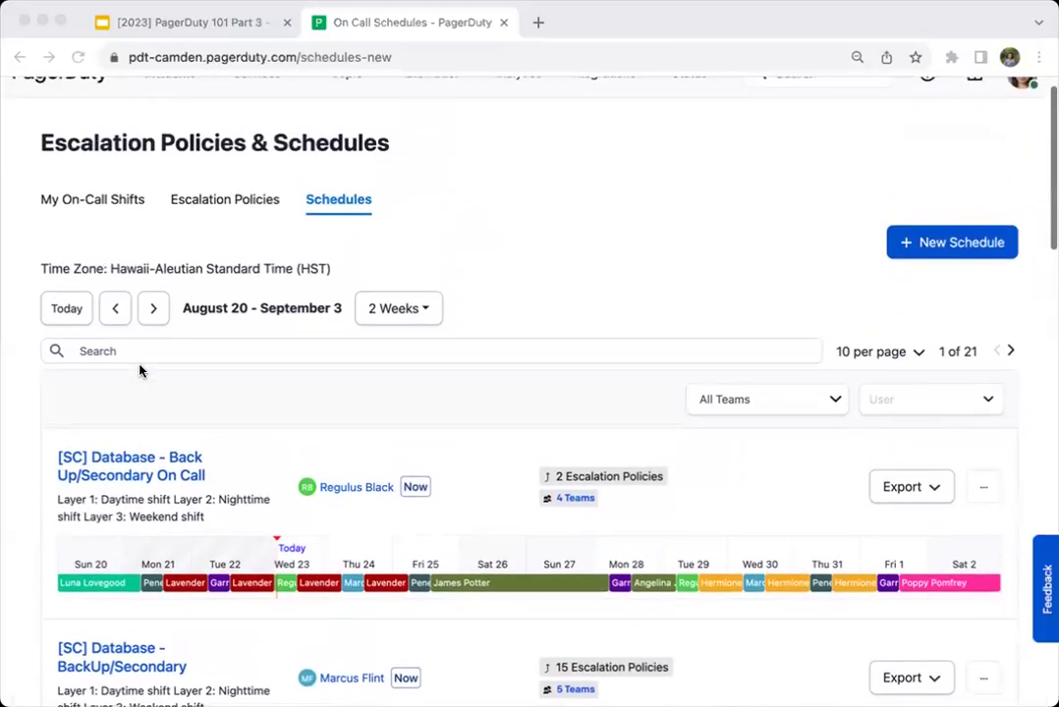
scroll(139, 370, up, 1)
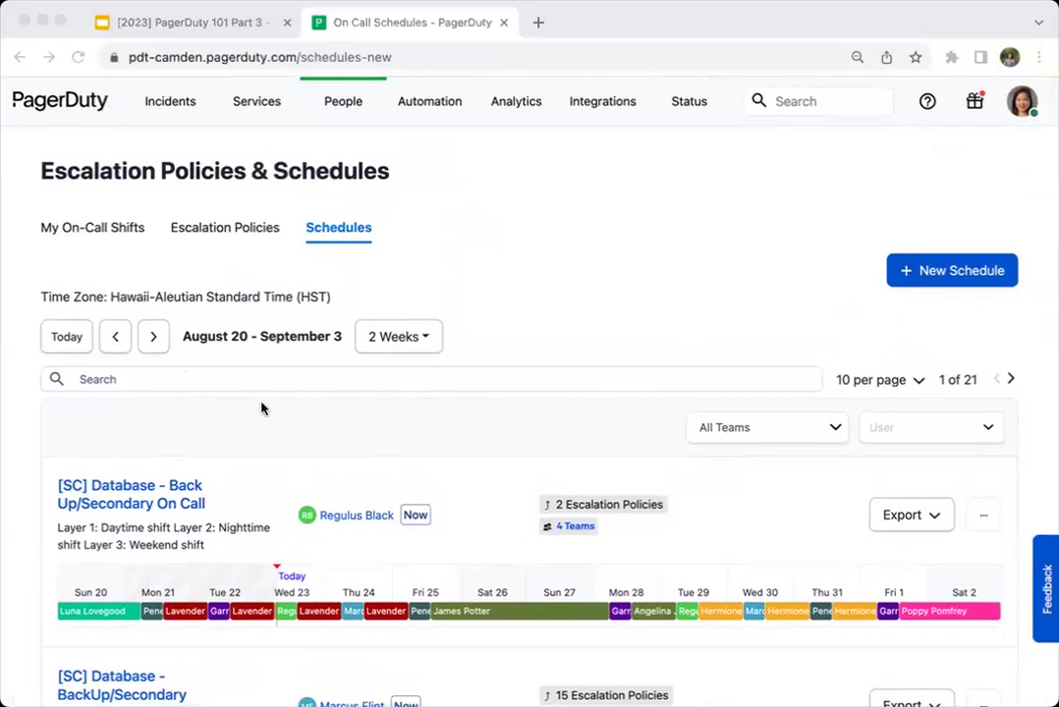
click(118, 381)
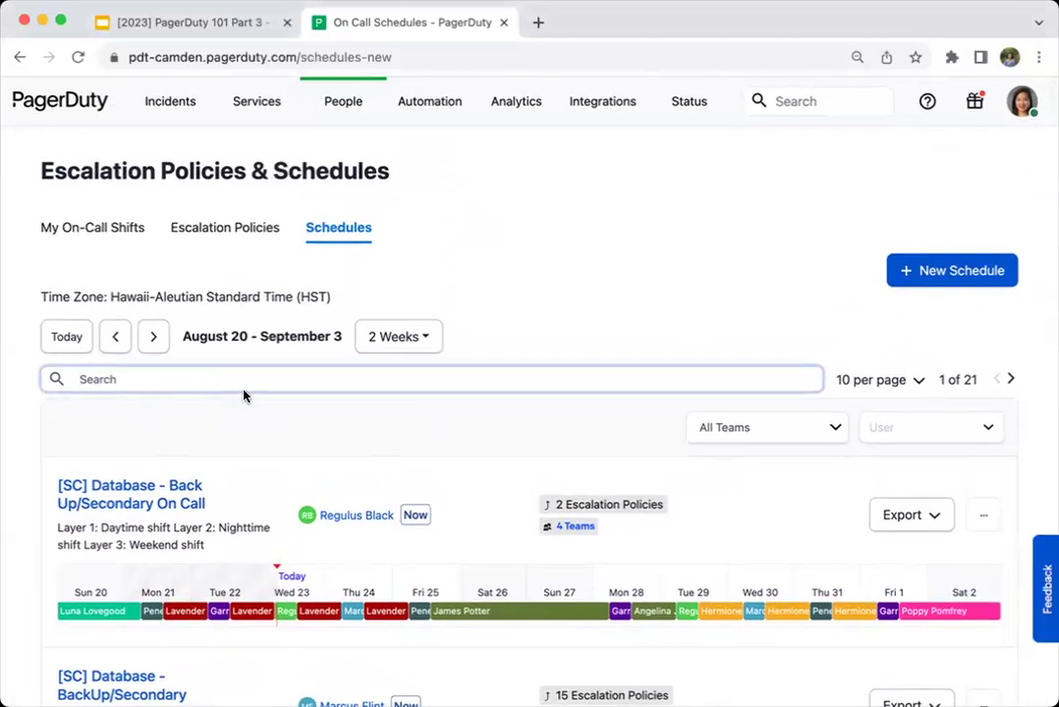
scroll(244, 396, down, 3)
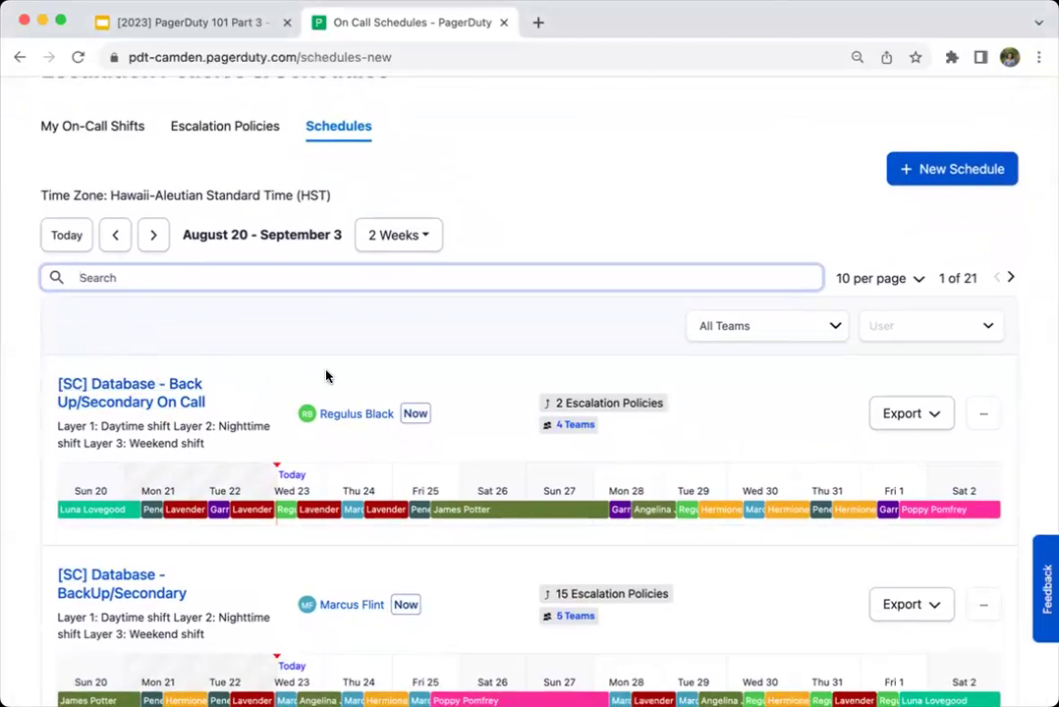
Step: Filter the on-call schedules by team to show only those of My Teams
click(838, 334)
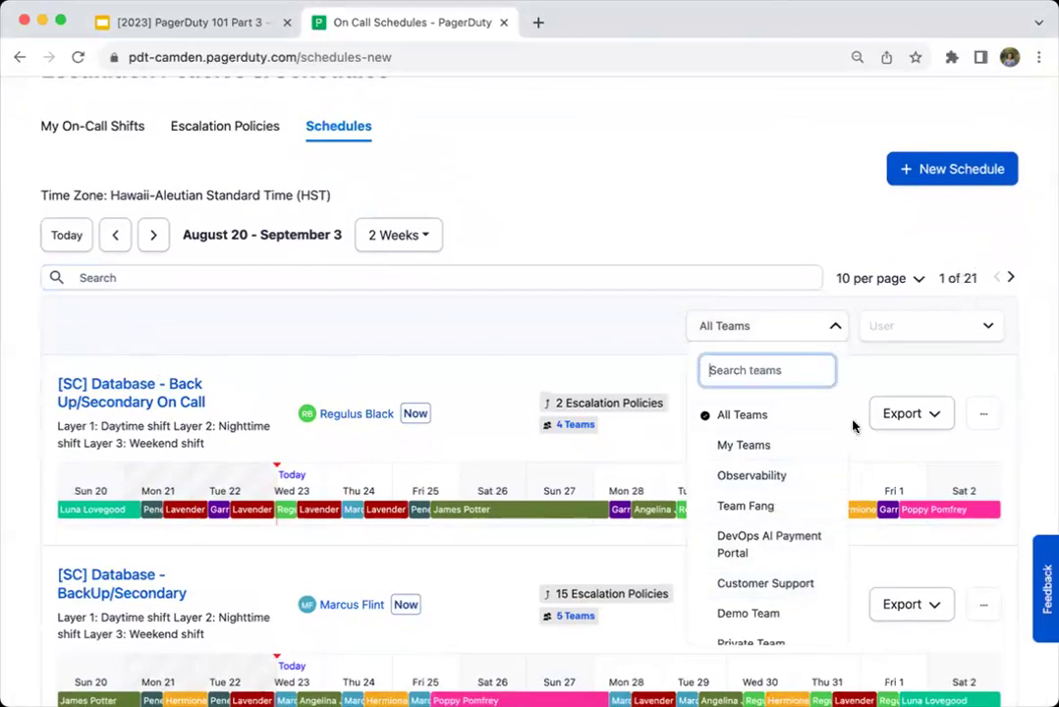
scroll(749, 535, down, 2)
scroll(748, 536, down, 1)
scroll(748, 535, up, 4)
click(749, 446)
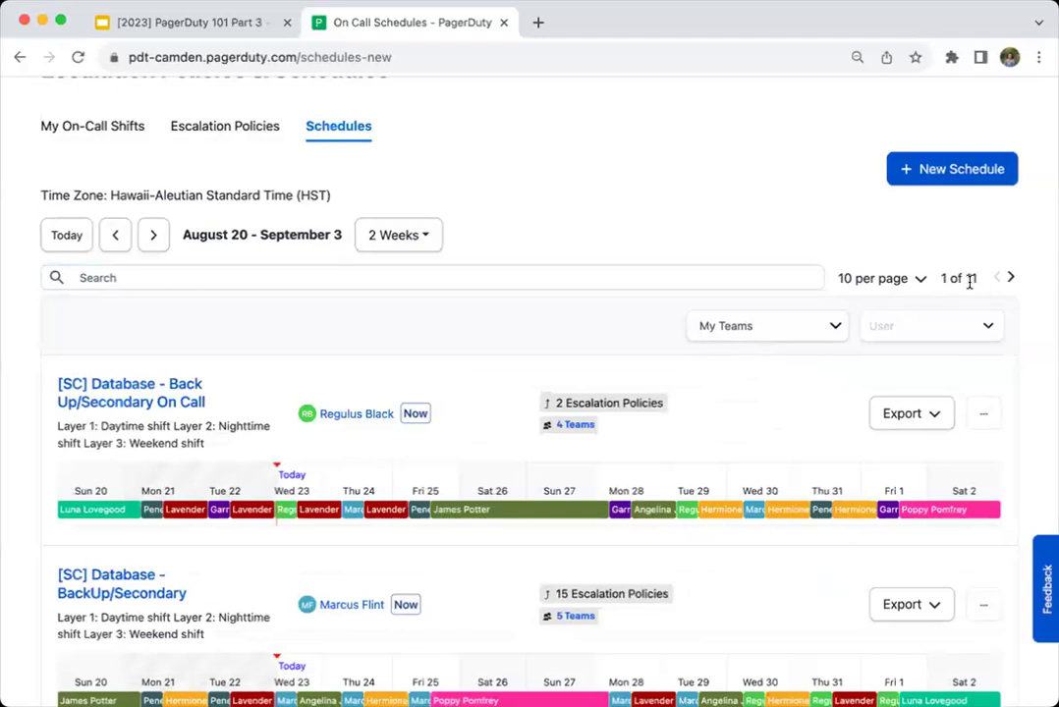
Step: Filter the on-call schedules by the signed-in user's own name
click(991, 333)
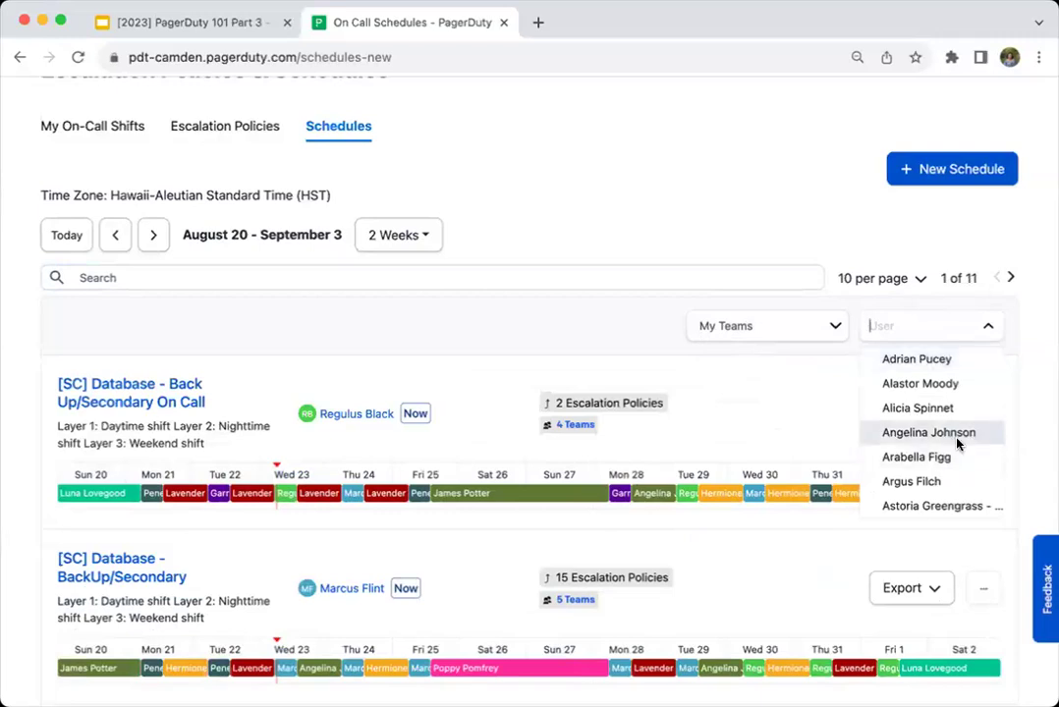
scroll(958, 442, down, 2)
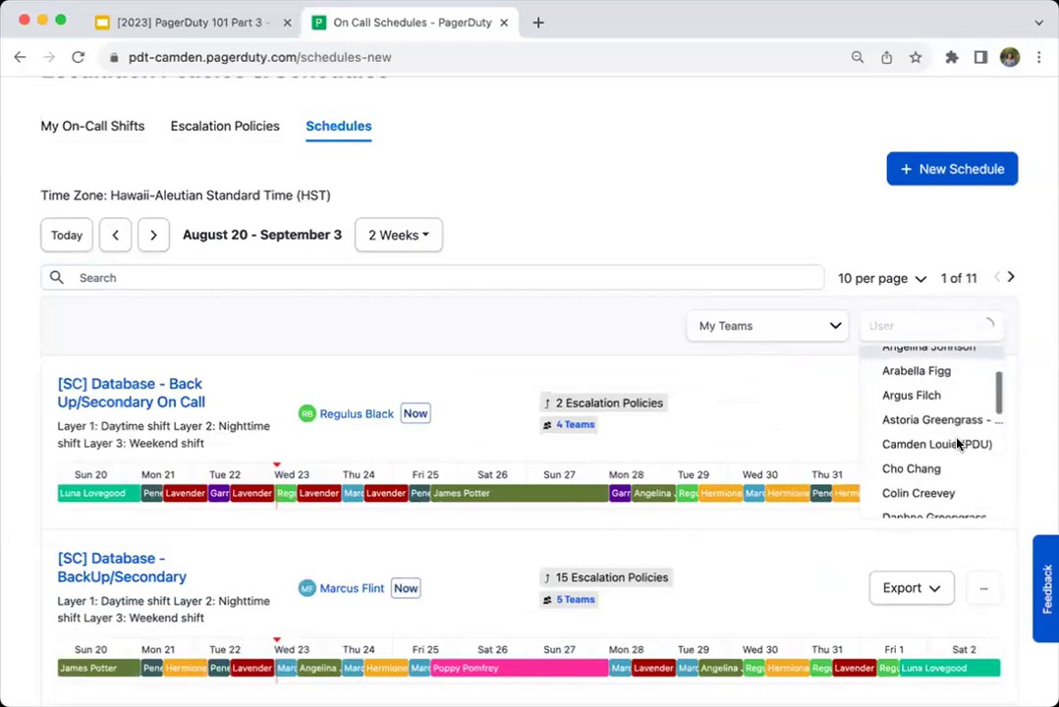
click(902, 447)
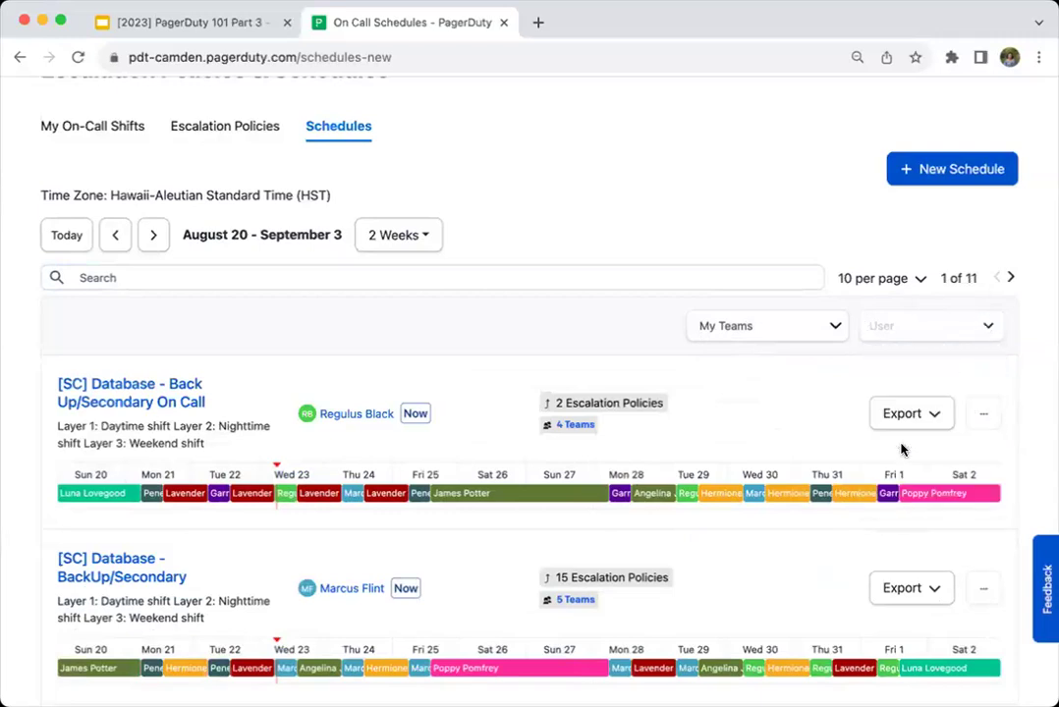
click(910, 328)
scroll(916, 469, down, 2)
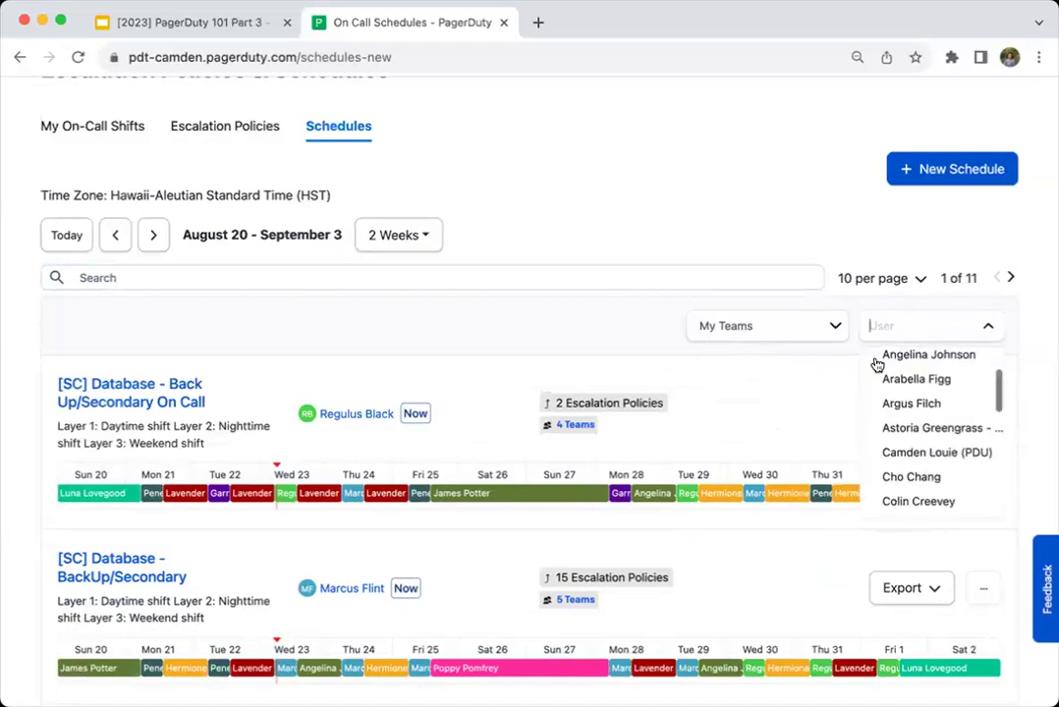
click(911, 454)
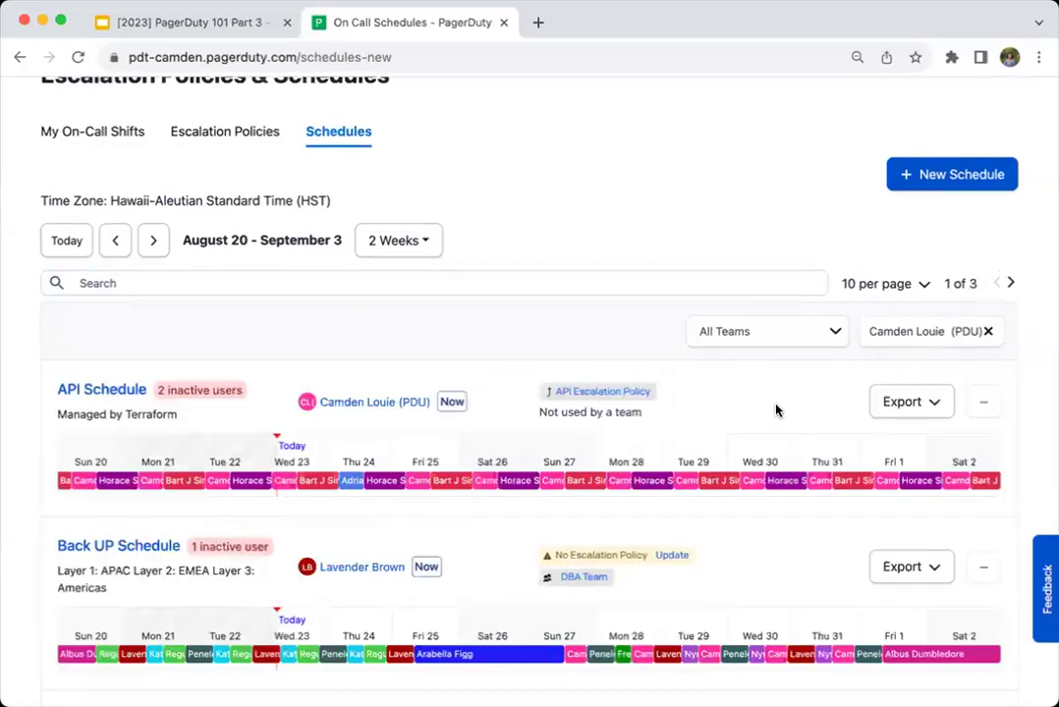
Step: Look through the filtered schedules, examining the shift timelines, current on-call users, escalation policies and teams
scroll(776, 411, down, 5)
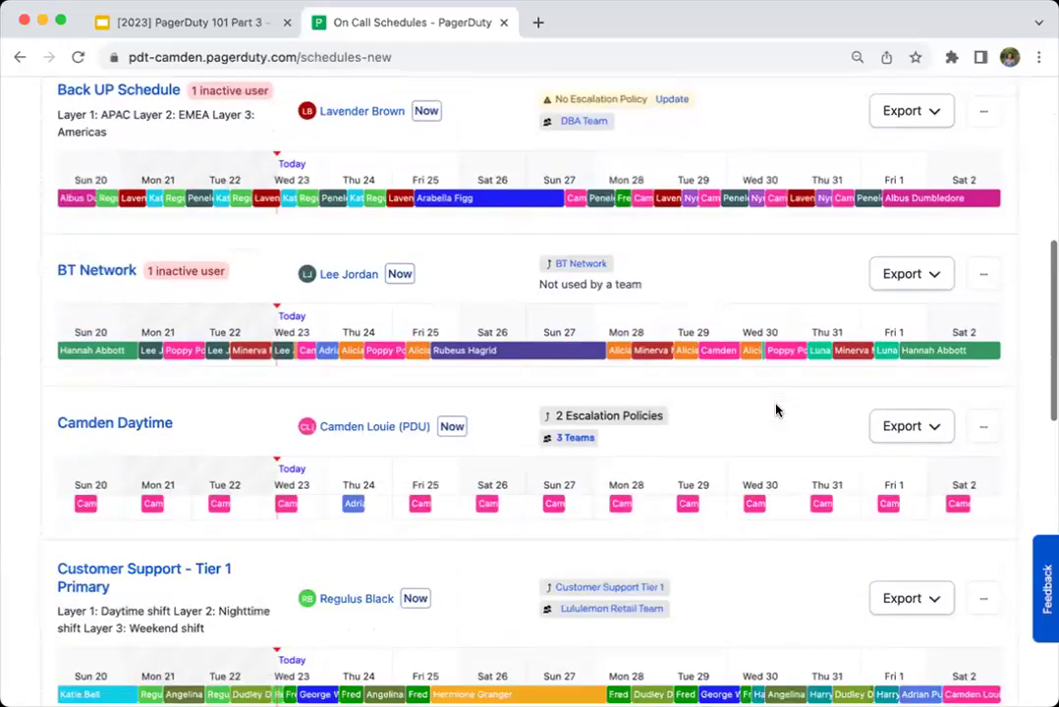
scroll(776, 410, down, 3)
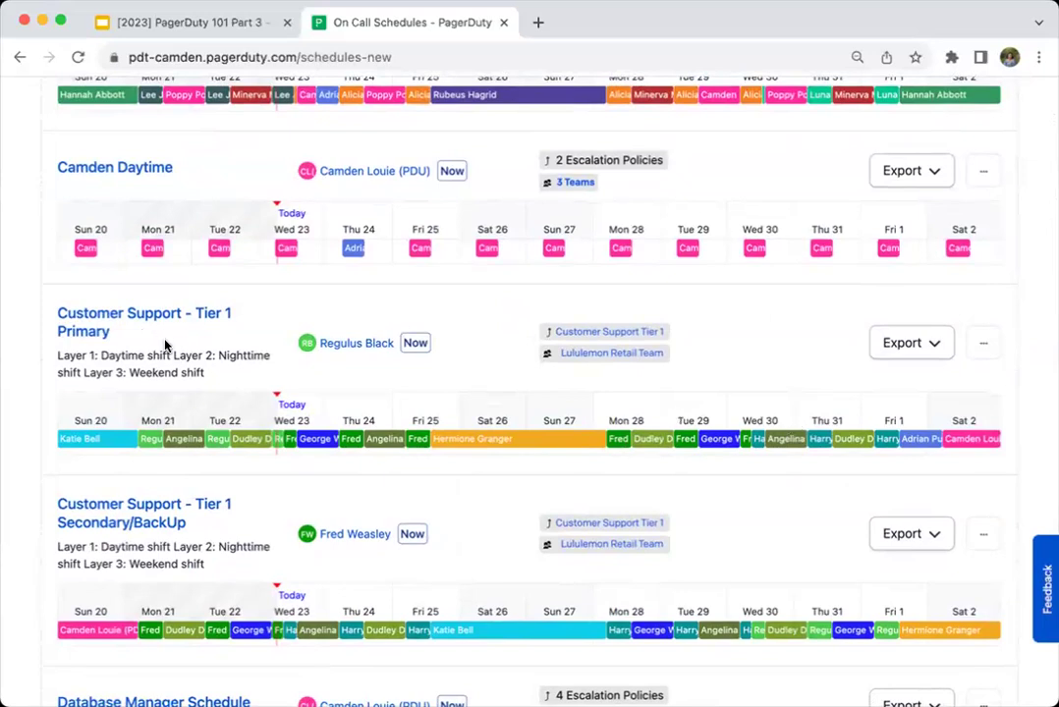
scroll(167, 346, up, 1)
scroll(167, 346, up, 3)
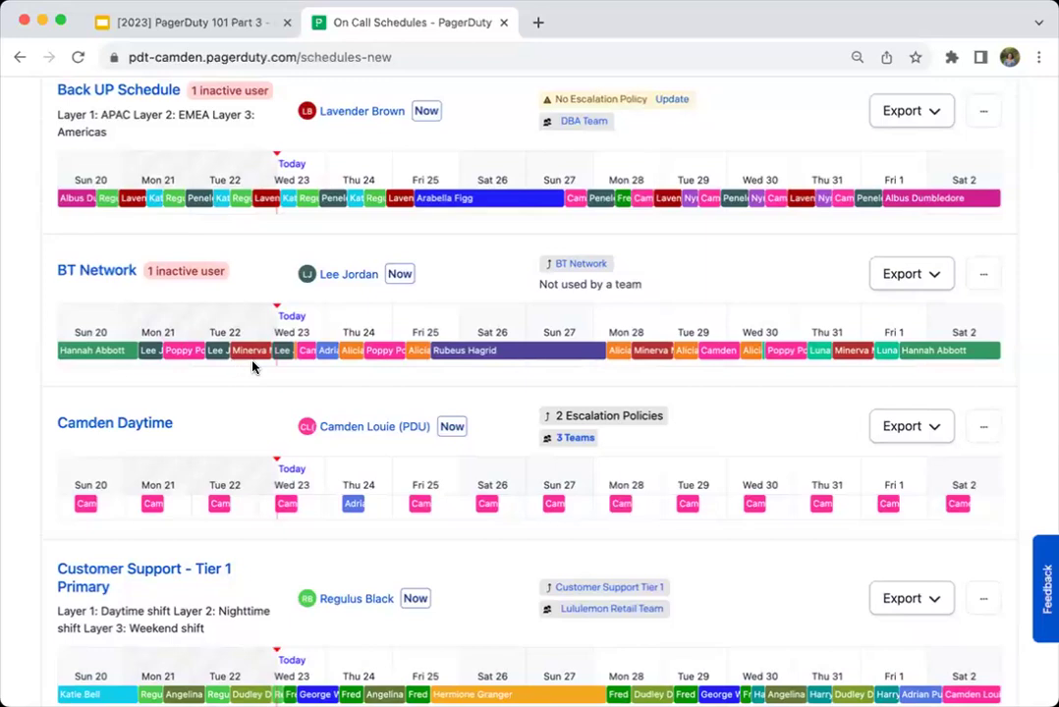
scroll(253, 367, down, 5)
scroll(253, 364, down, 4)
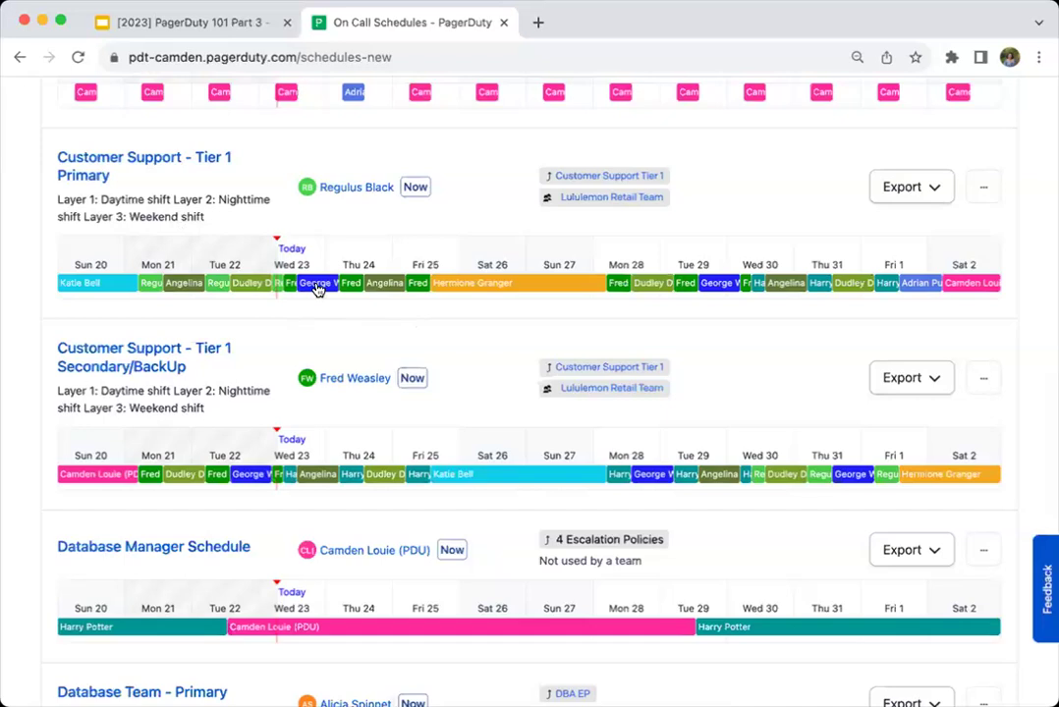
mouse_move(315, 288)
scroll(826, 316, up, 1)
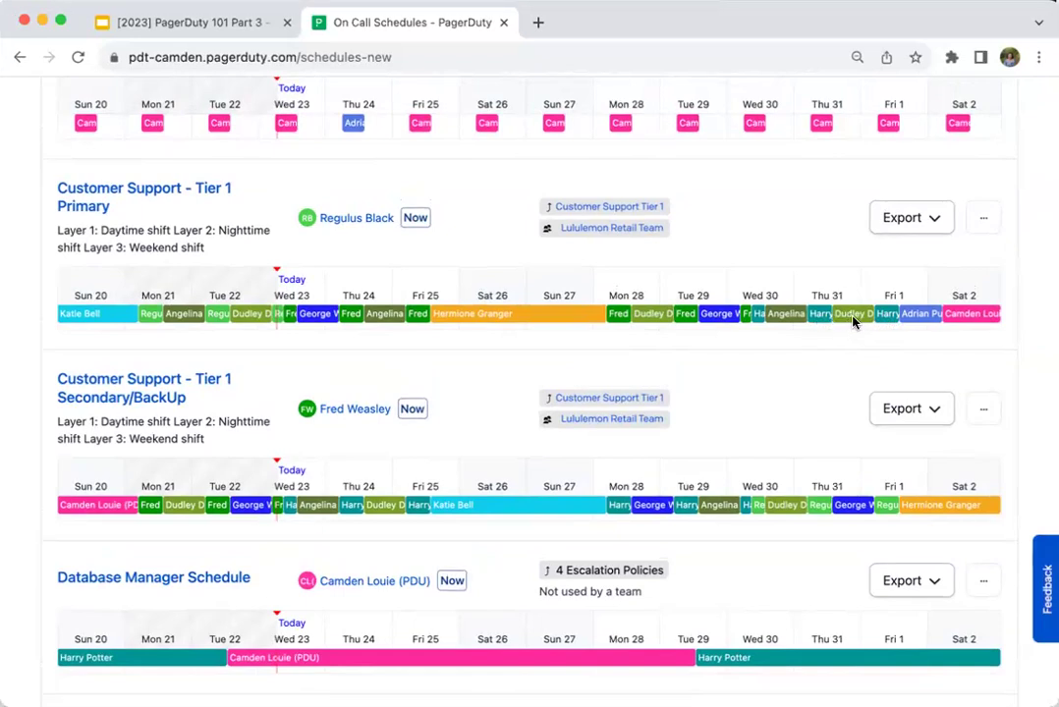
Step: Create an override for the Aug 31 night shift in Customer Support - Tier 1 Primary, assigning the first listed user and keeping the shift's times
mouse_move(853, 321)
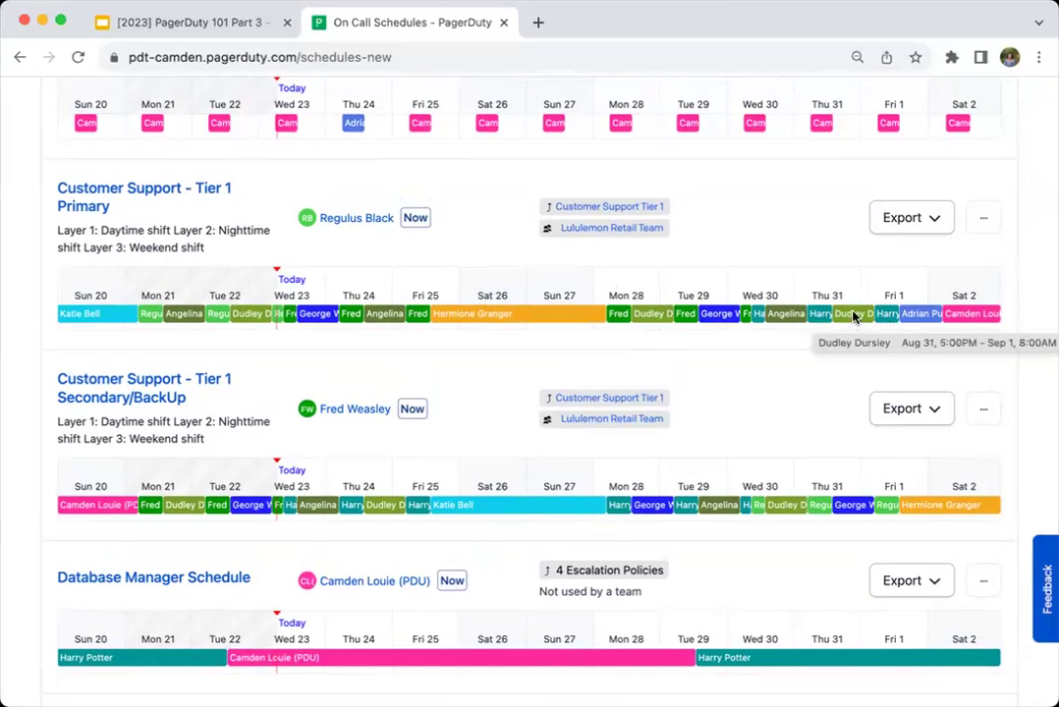
click(854, 313)
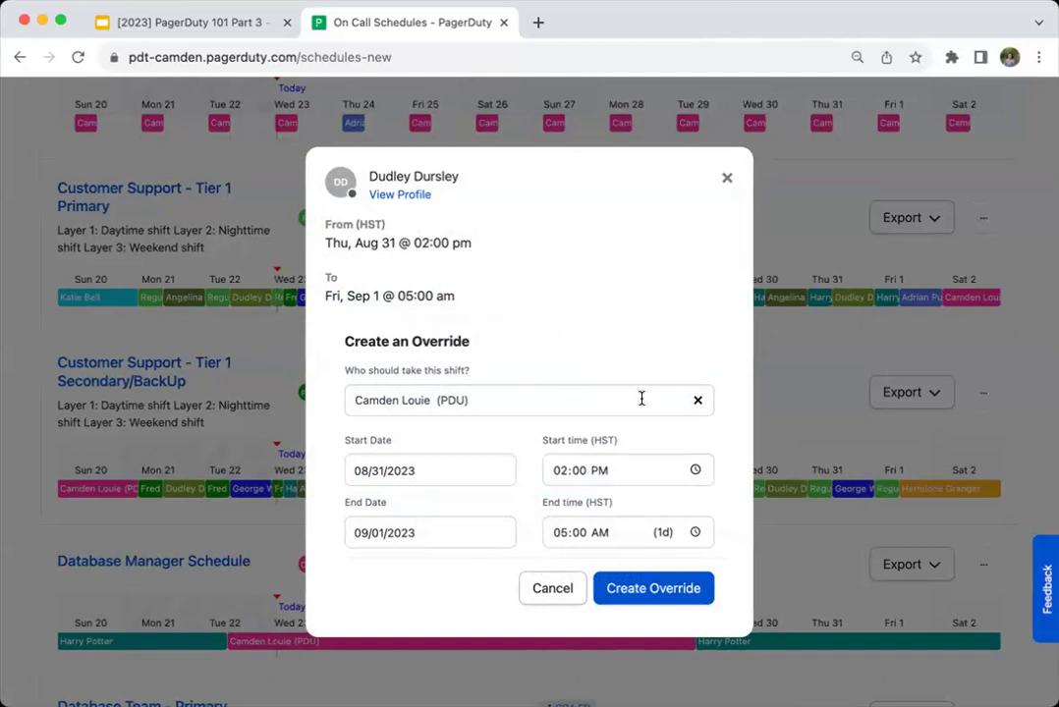
click(540, 400)
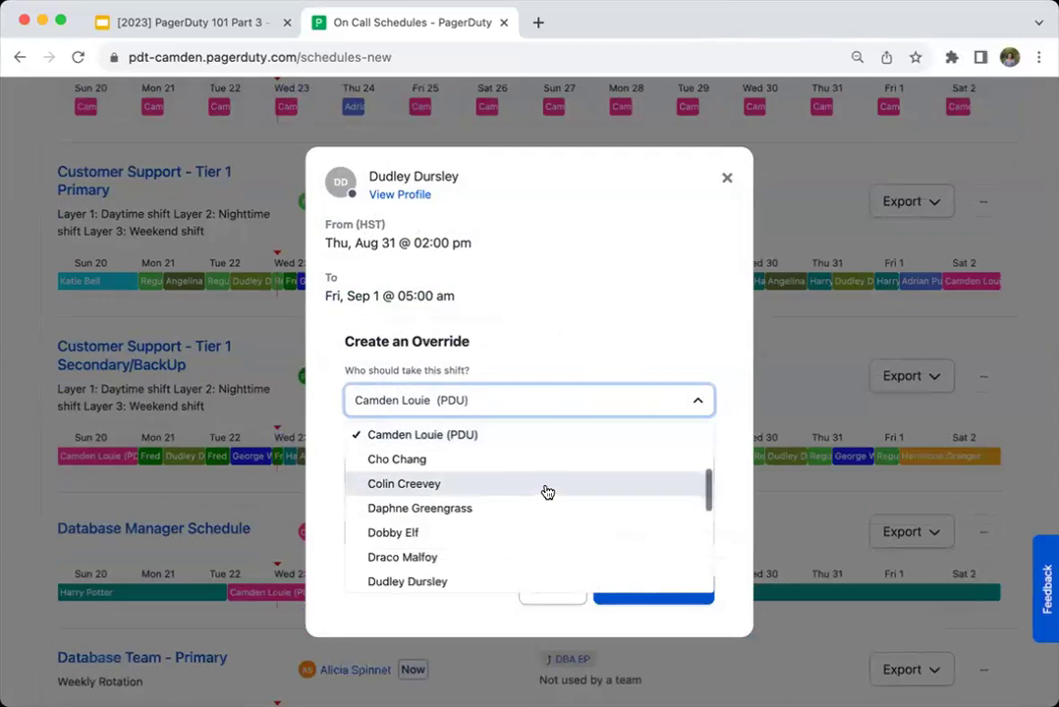
scroll(546, 491, up, 5)
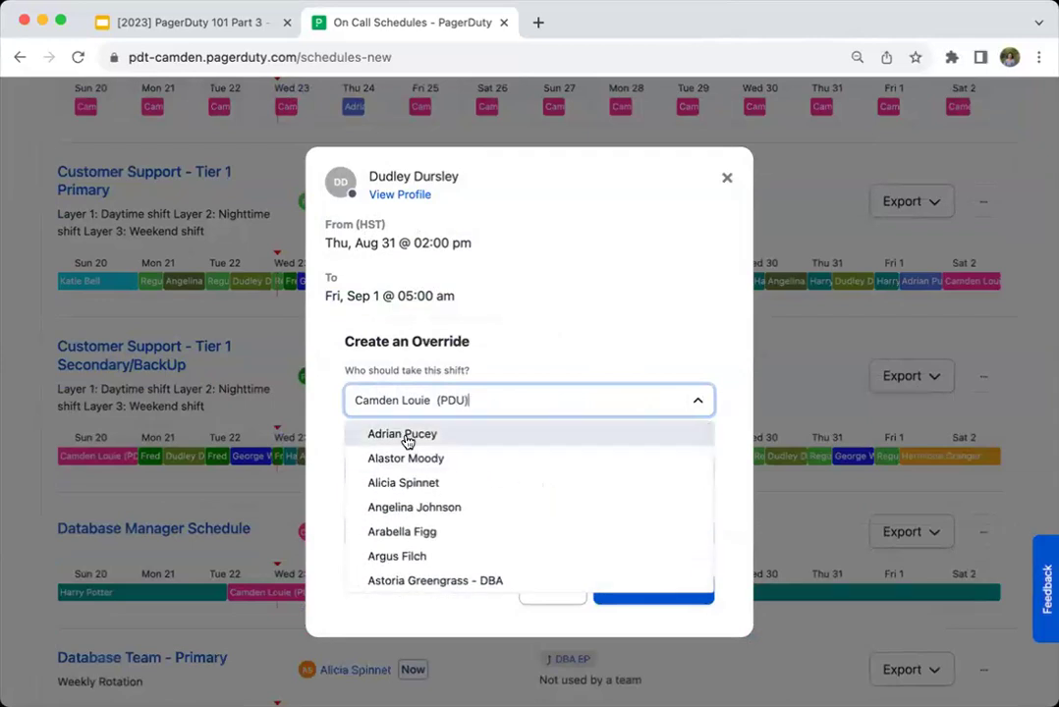
click(405, 441)
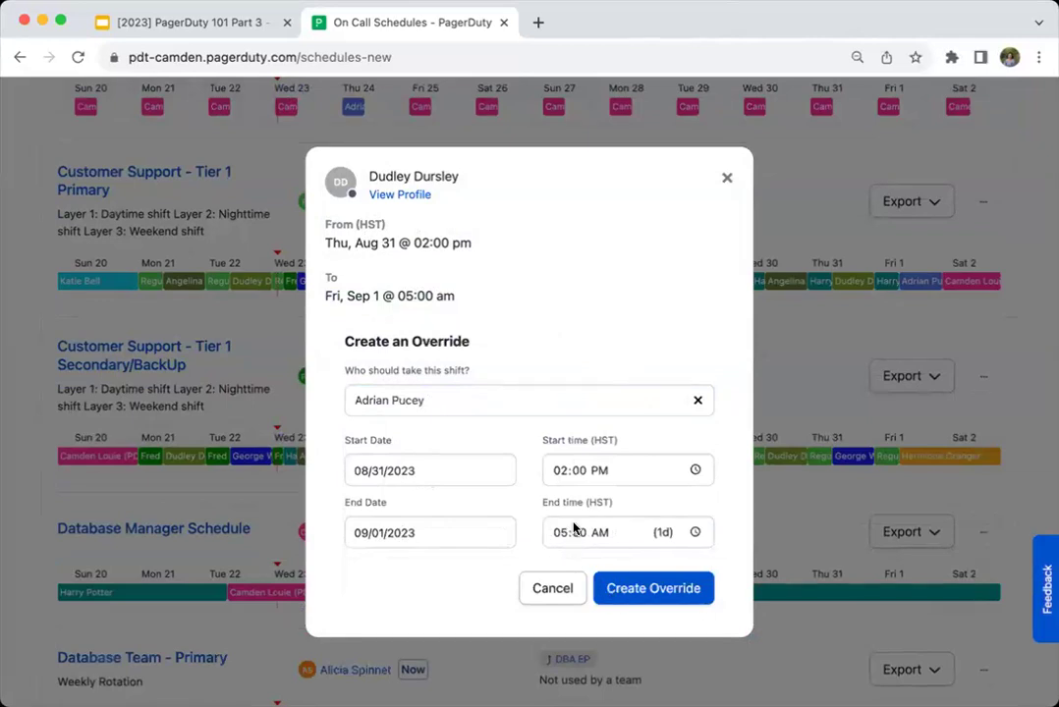
click(660, 589)
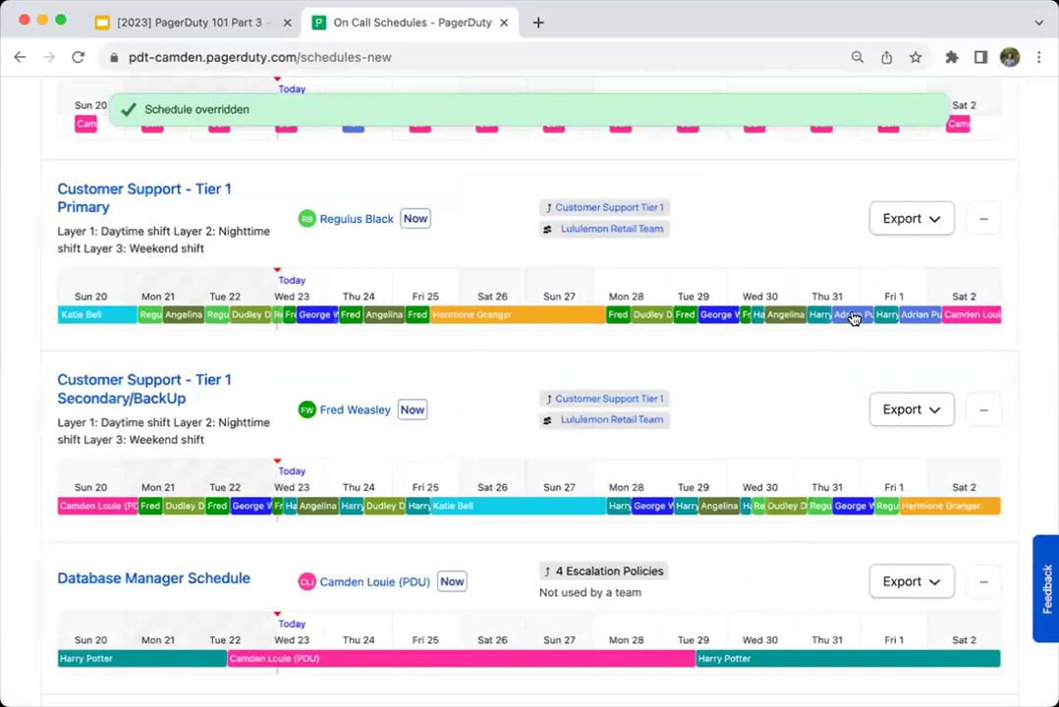
mouse_move(851, 320)
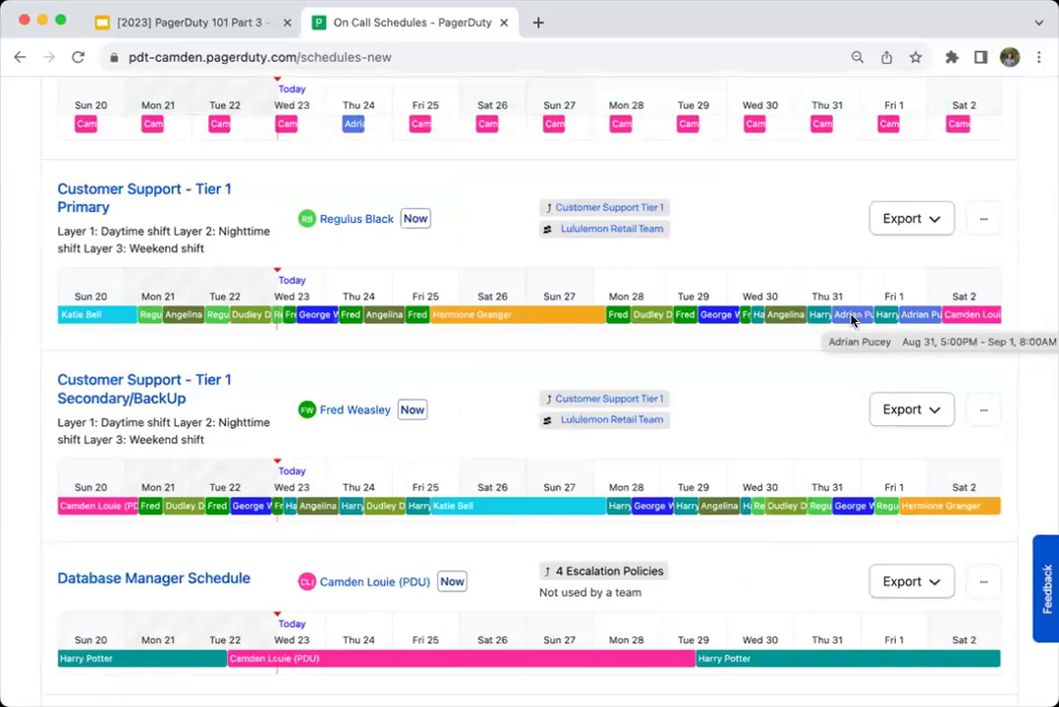
Step: Open the Customer Support - Tier 1 Primary schedule and examine its configuration layers, override layer, final schedule and upcoming overrides
click(81, 201)
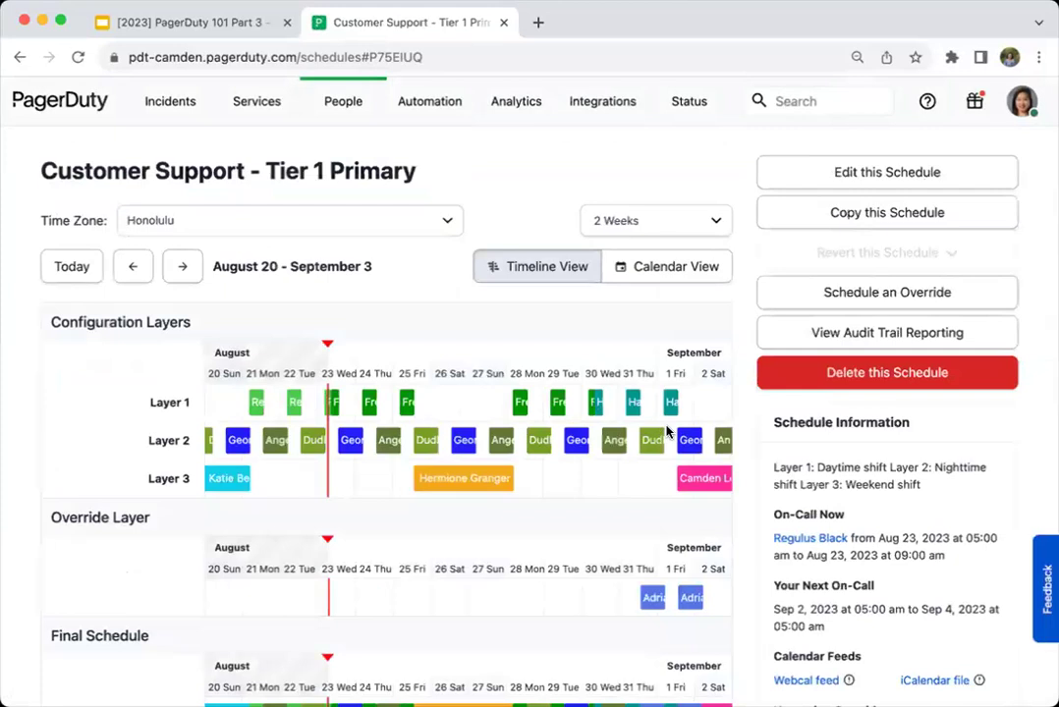
scroll(596, 521, down, 1)
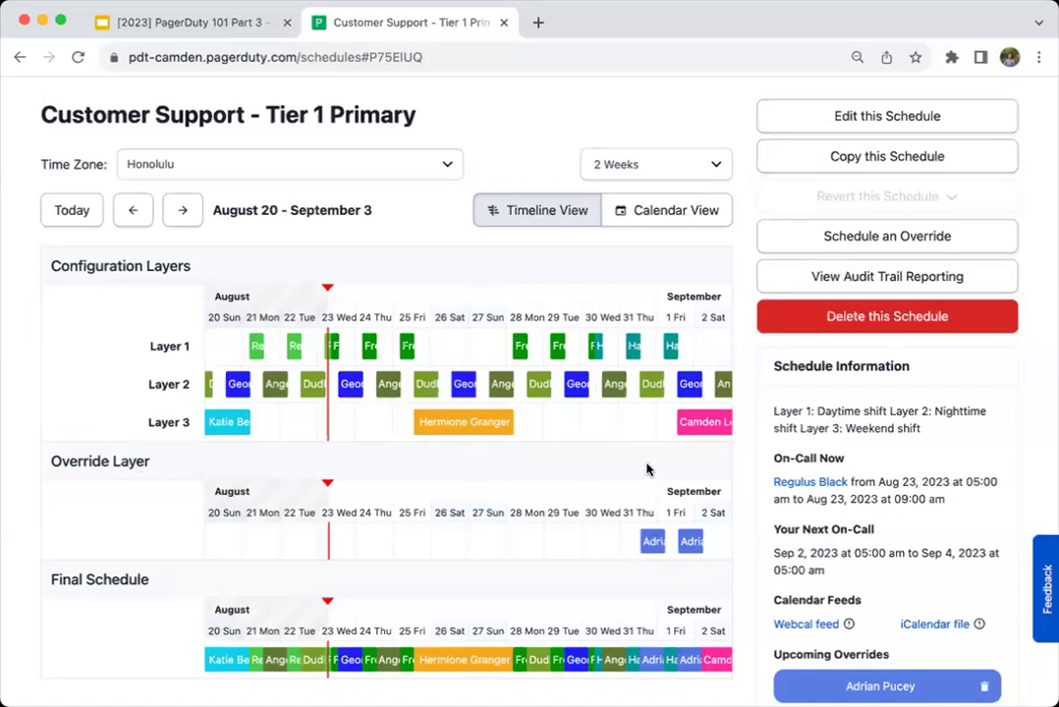
scroll(648, 352, down, 2)
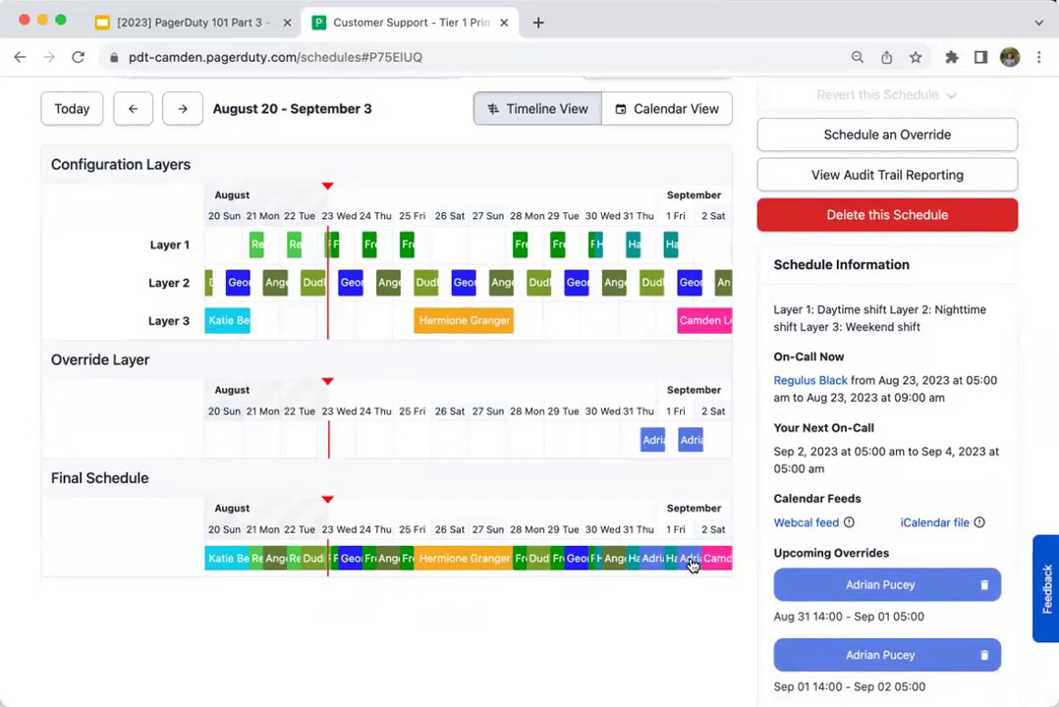
scroll(693, 570, up, 3)
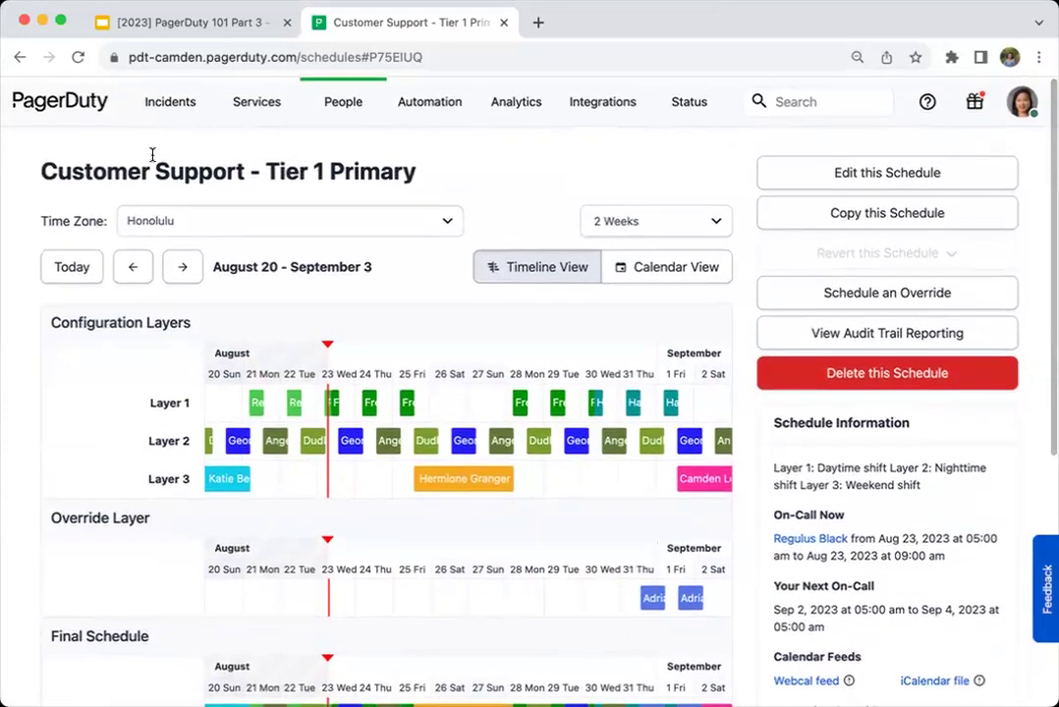
Step: Return to the on-call schedules overview and open the form for a new schedule
click(337, 115)
click(136, 215)
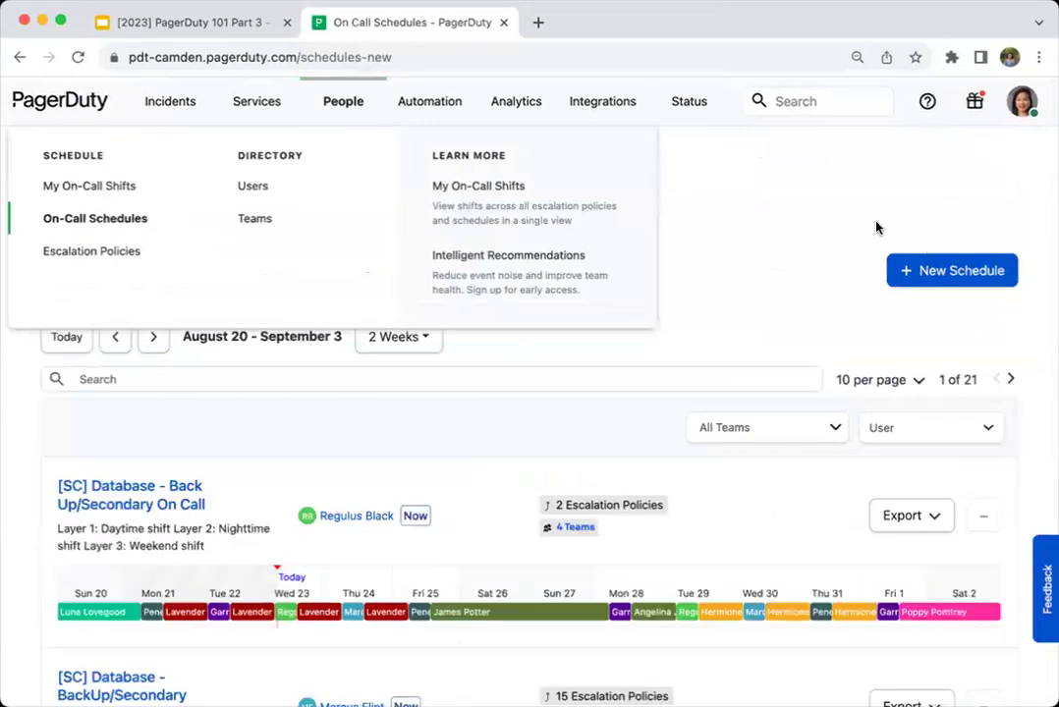
click(924, 279)
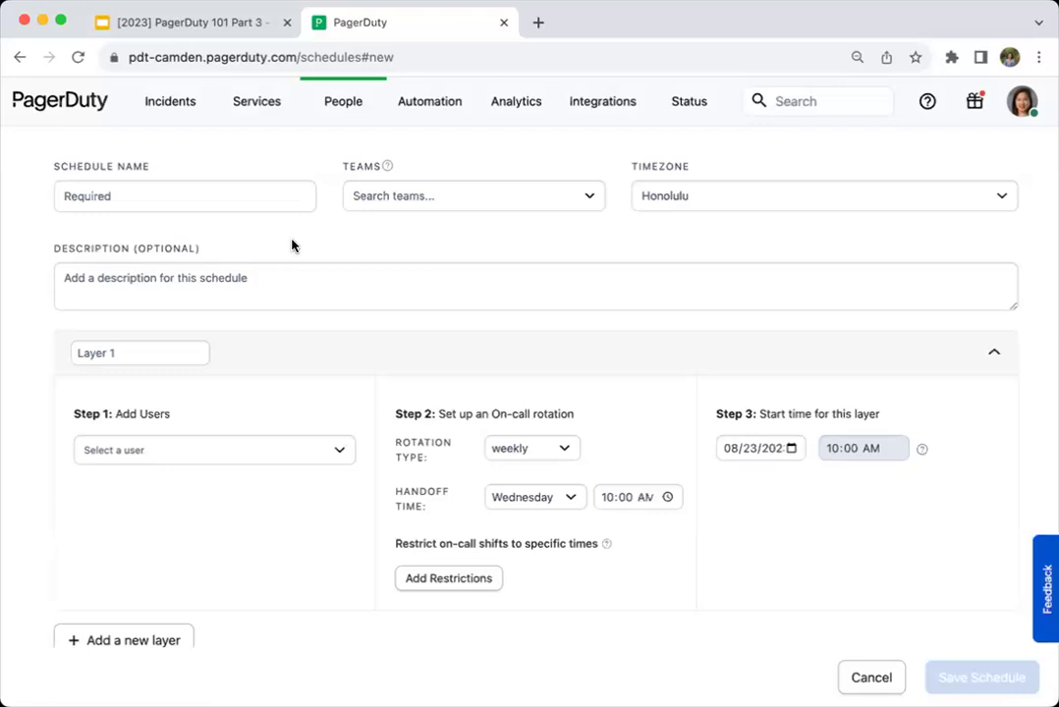
scroll(261, 236, down, 1)
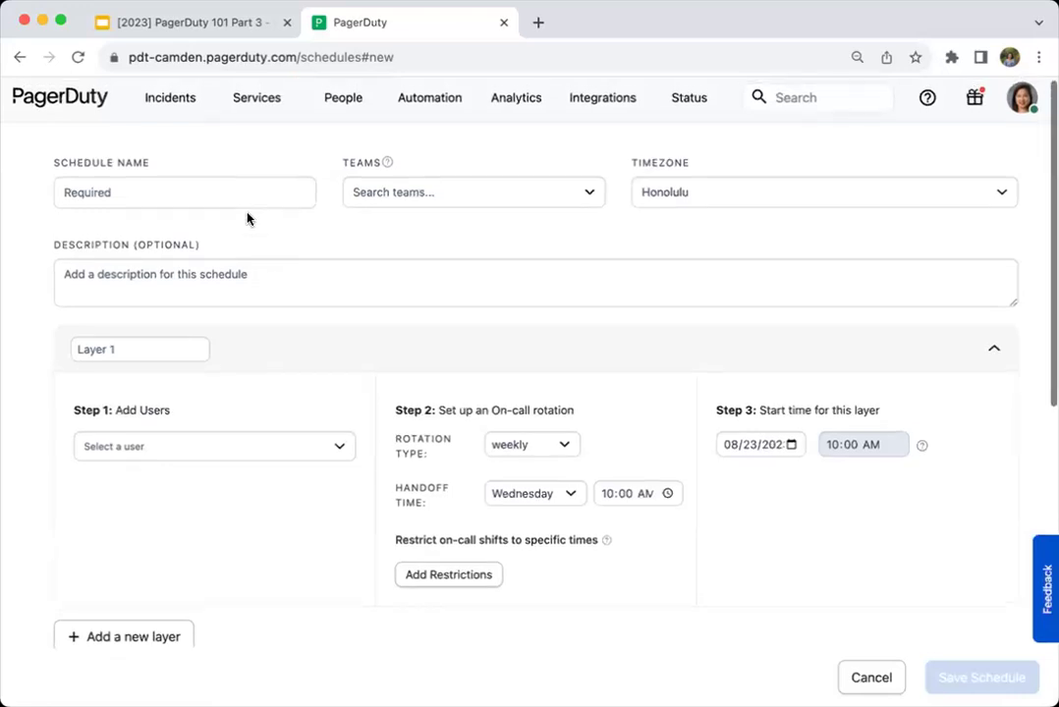
Step: Name the new schedule Major Incident Management (MIM) - Manager and view the available teams without assigning one
scroll(242, 191, up, 1)
scroll(241, 191, down, 1)
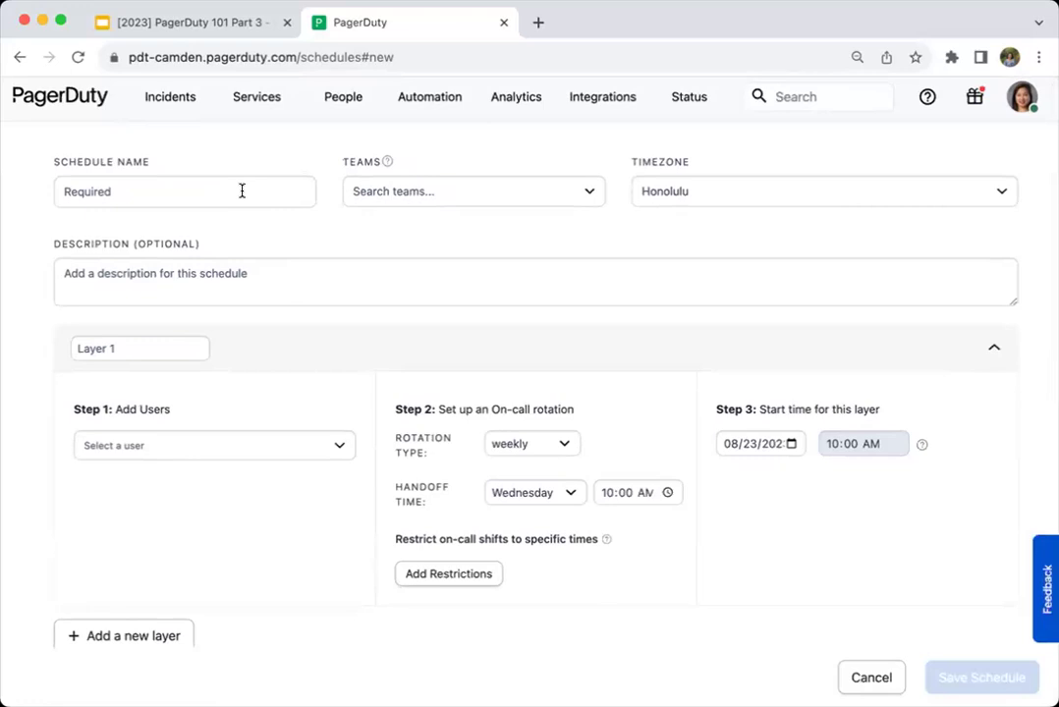
click(242, 191)
scroll(241, 190, down, 1)
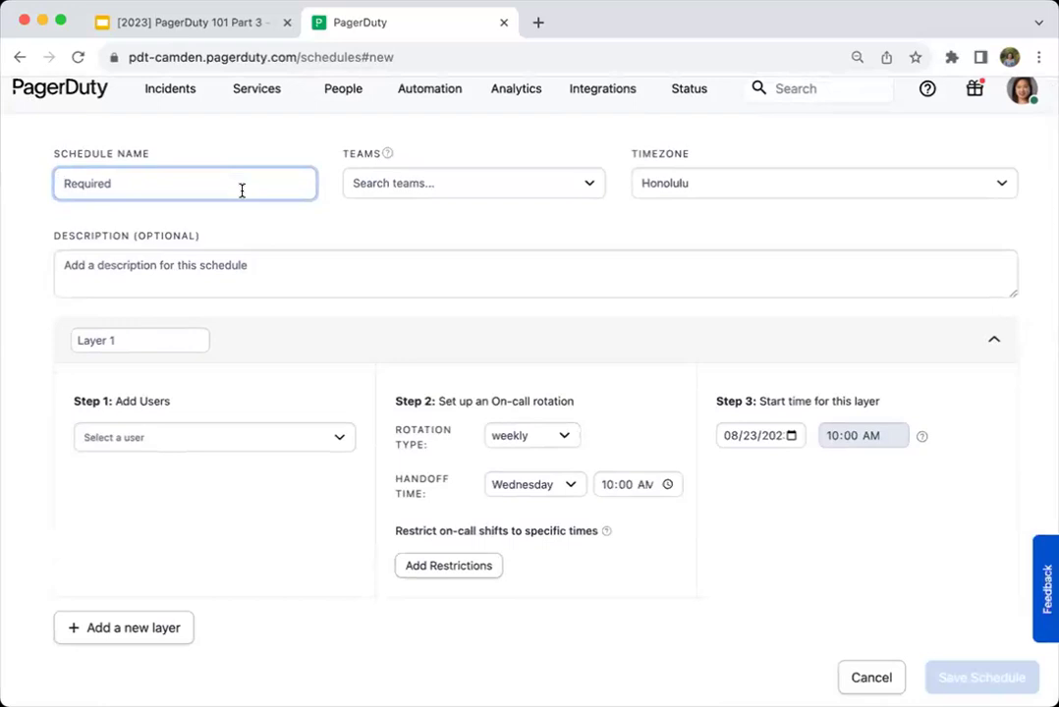
text(Major Incident Management (MIM)
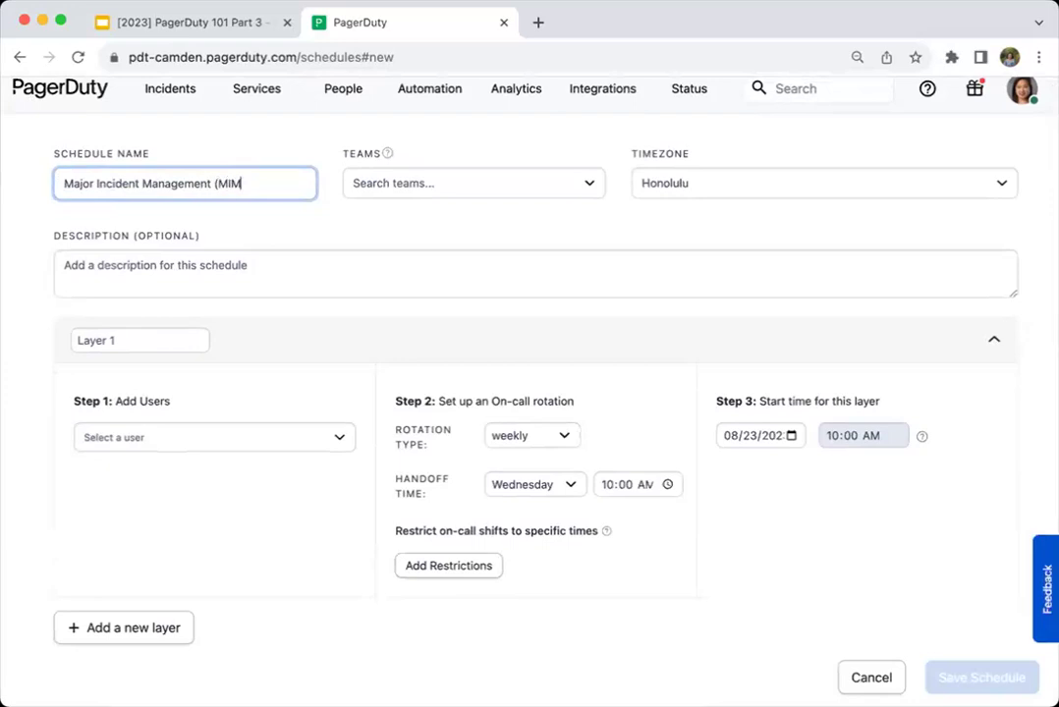
text() - Manager)
scroll(224, 175, up, 1)
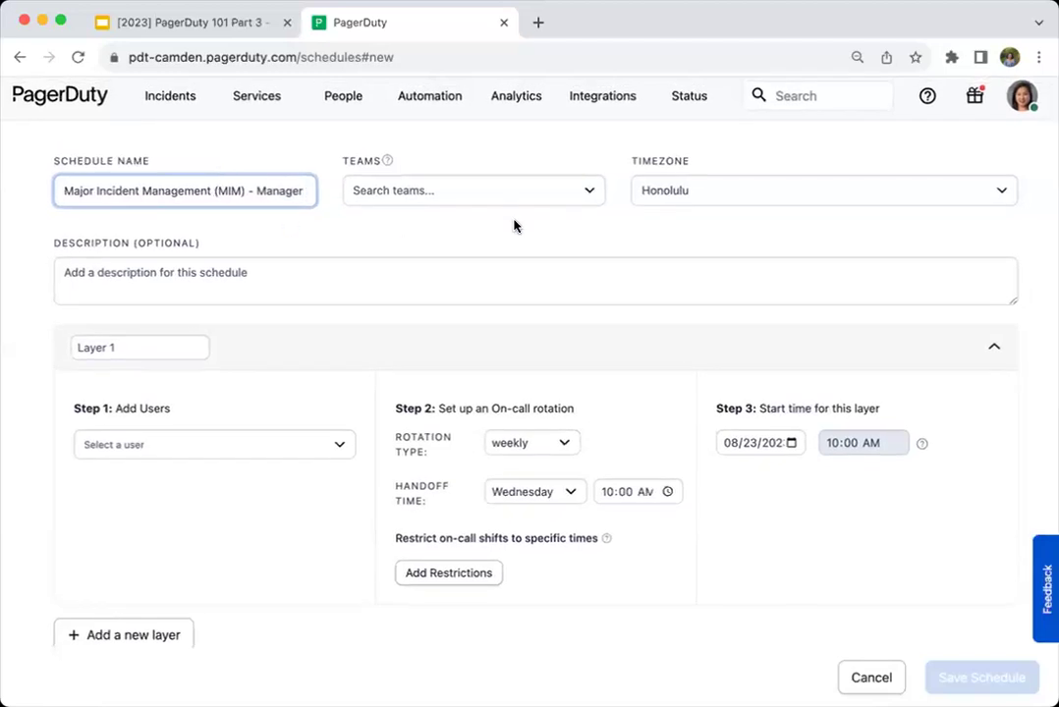
click(431, 191)
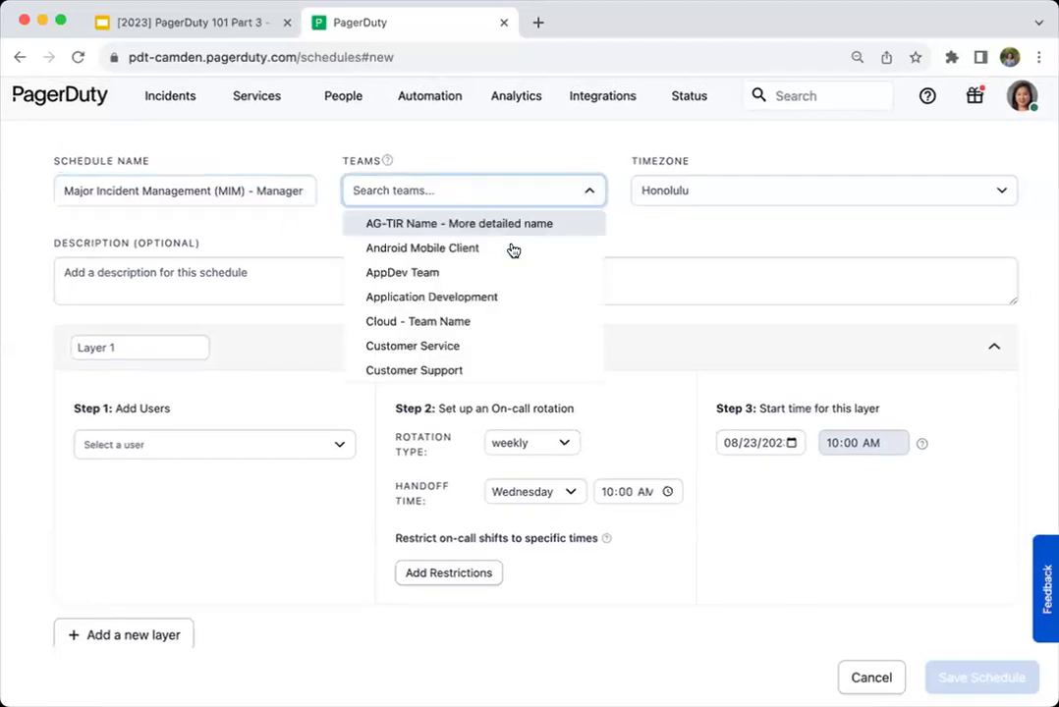
click(676, 236)
Step: Try searching the timezones for "pacific", and set the schedule's timezone to UTC
click(752, 186)
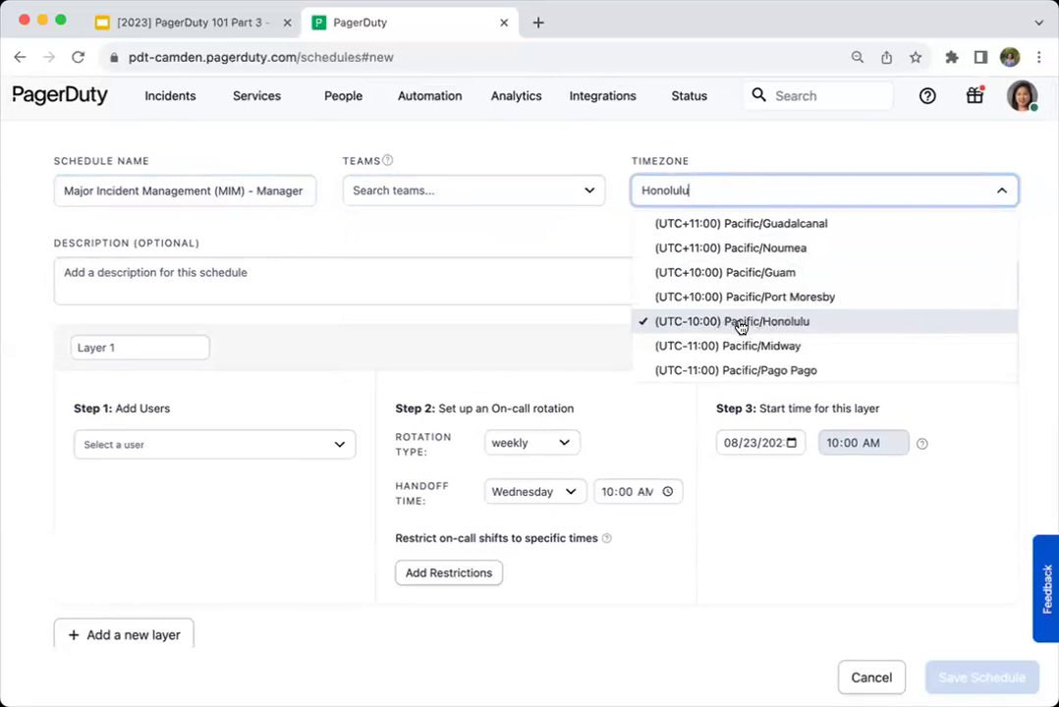
scroll(681, 303, up, 1)
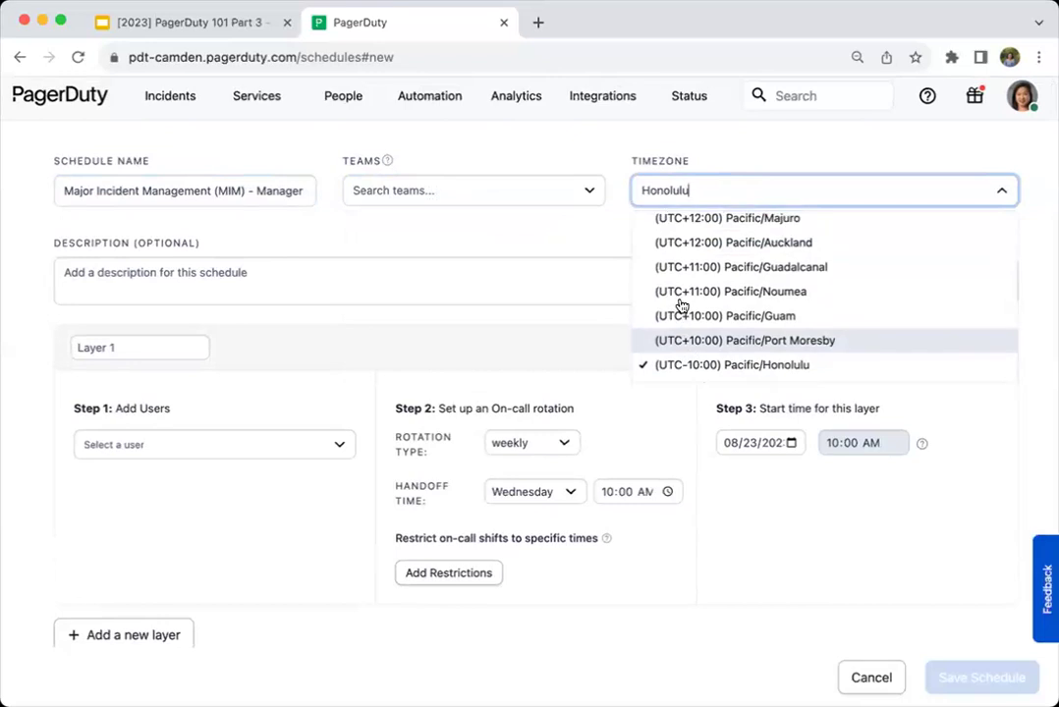
key(super+a)
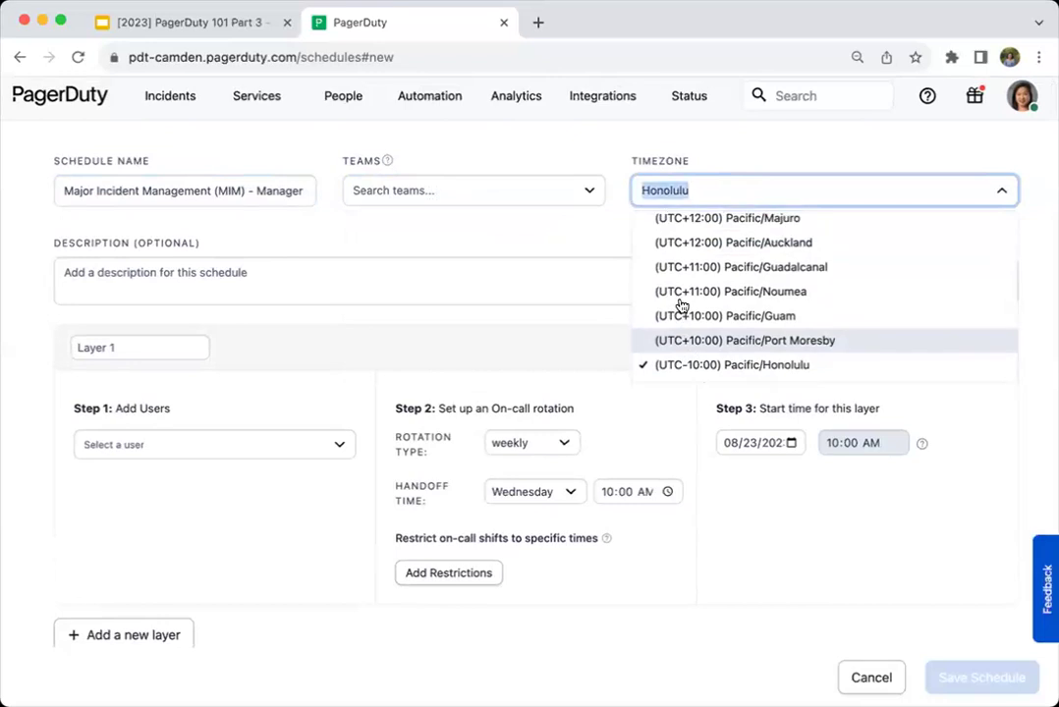
text(paci)
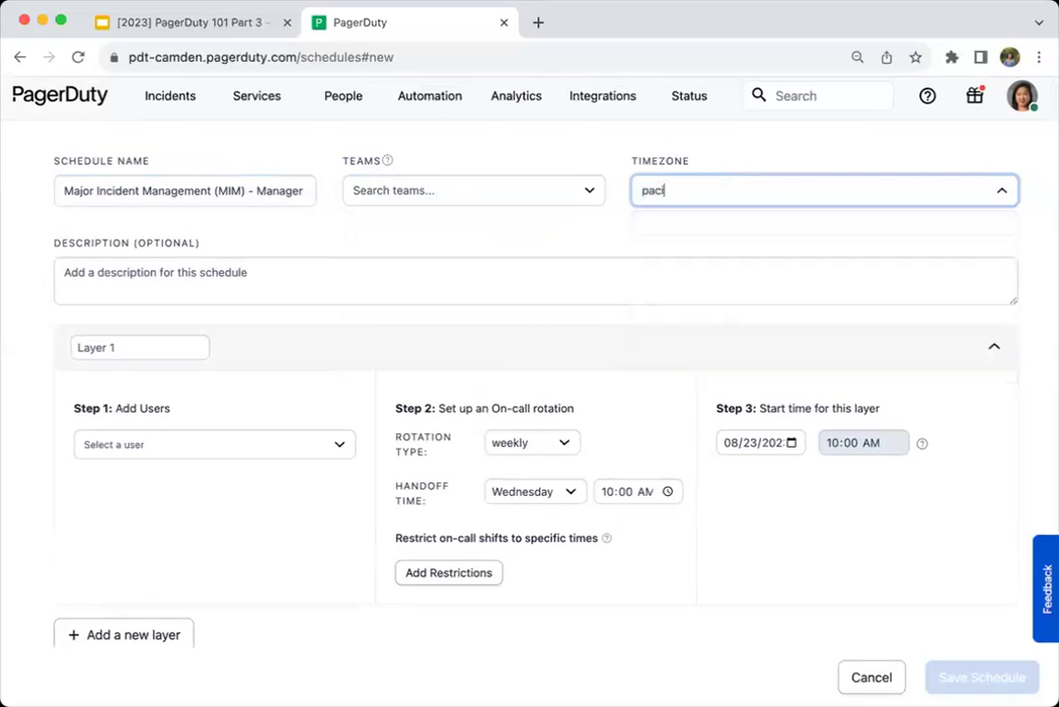
text(fic)
key(super+a)
key(BackSpace)
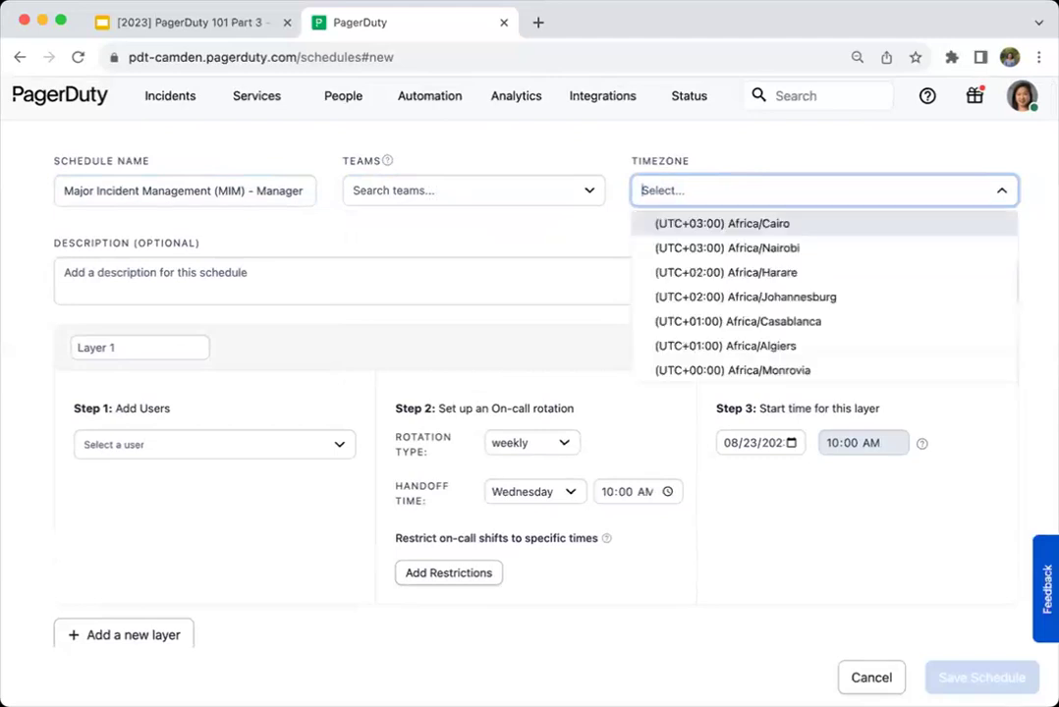
text(utc)
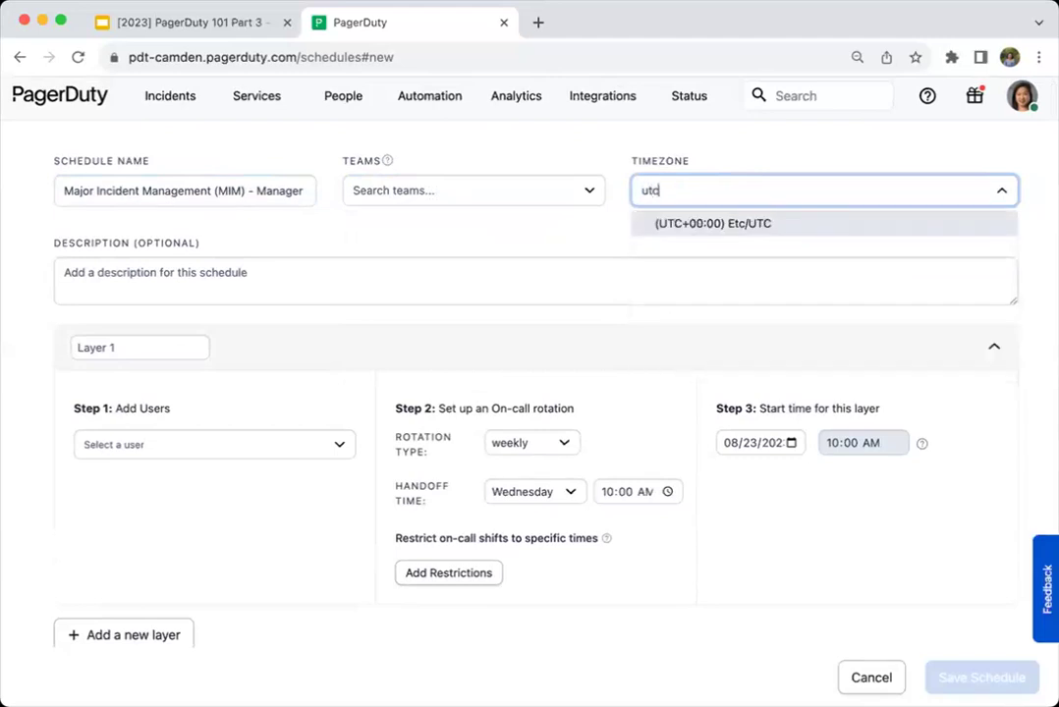
click(715, 228)
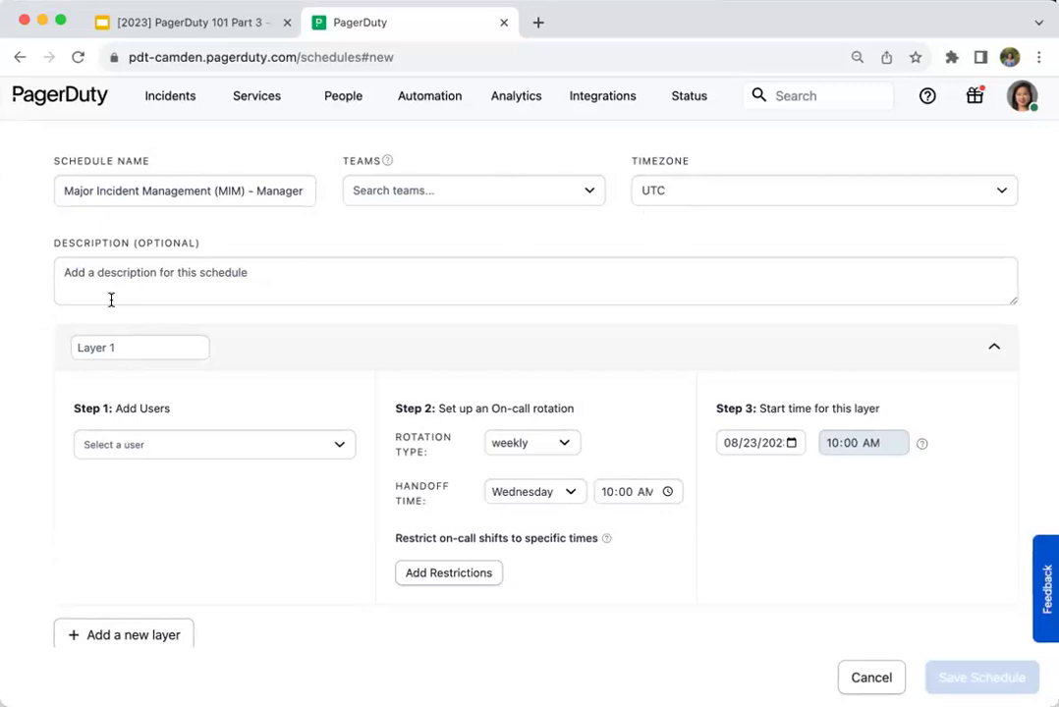
Step: Enter "Layer 1: weekly shift" as the schedule's description
click(151, 274)
text(Layer 1:)
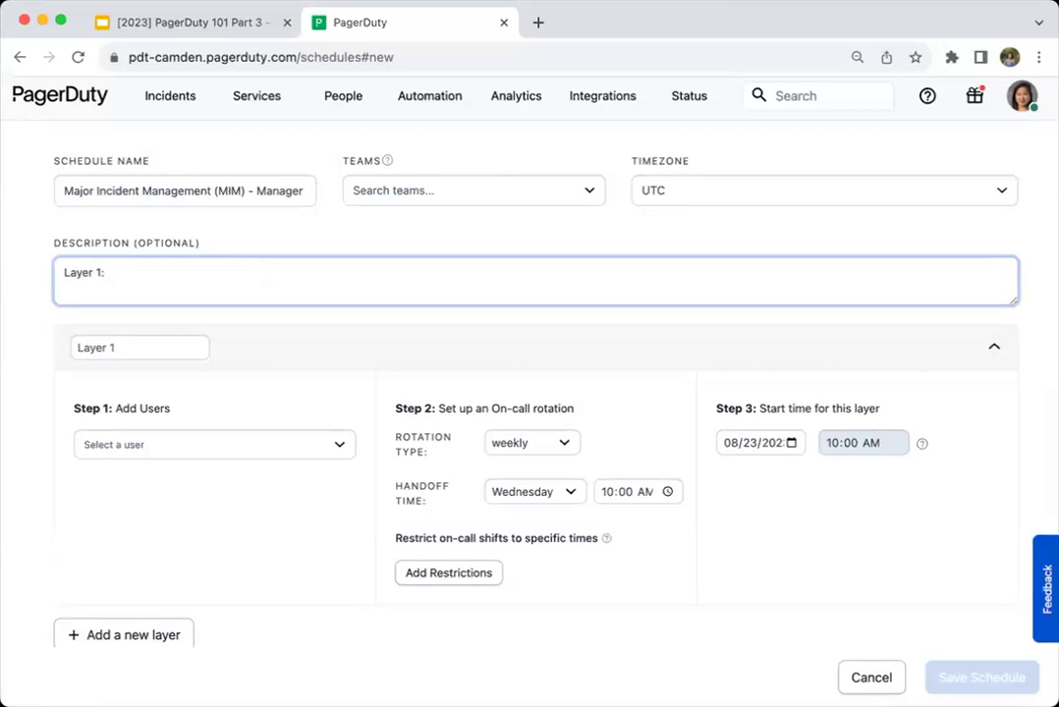
text(eekly shift)
click(64, 199)
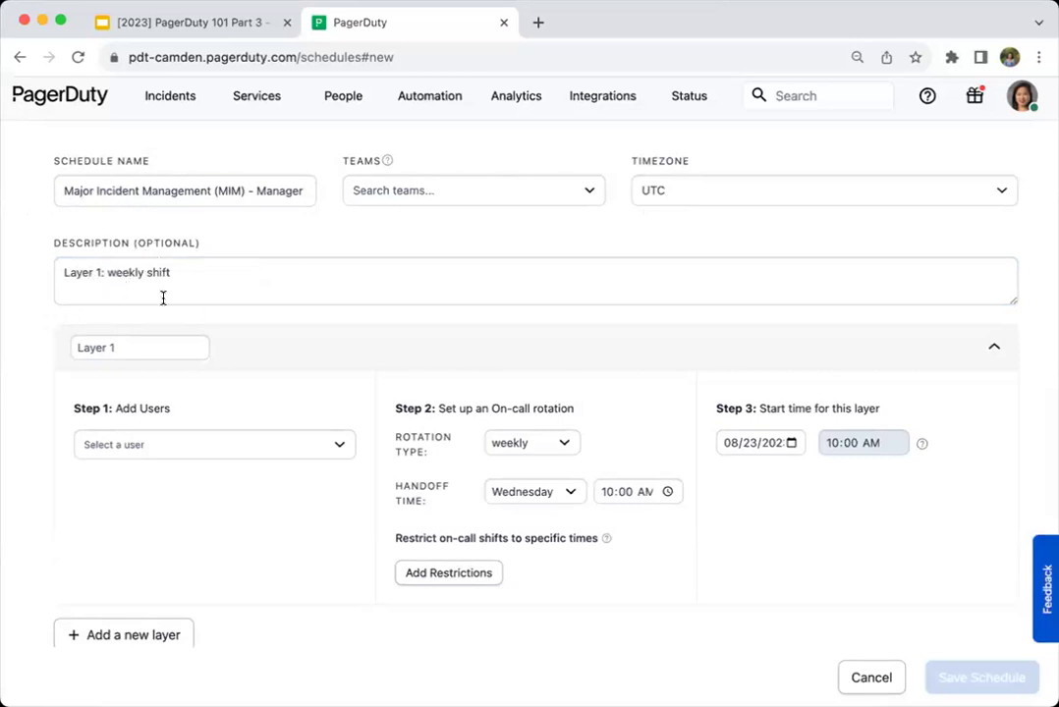
Step: Rename the schedule's first layer to Weekly Rotation
scroll(254, 314, down, 2)
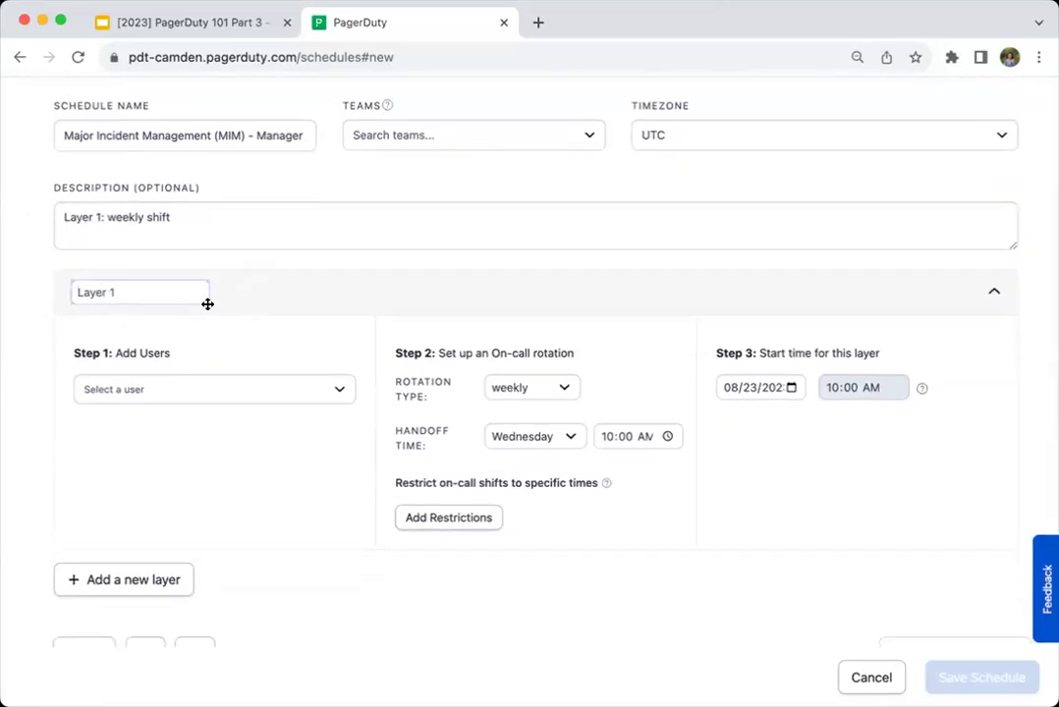
key(super+a)
text(W)
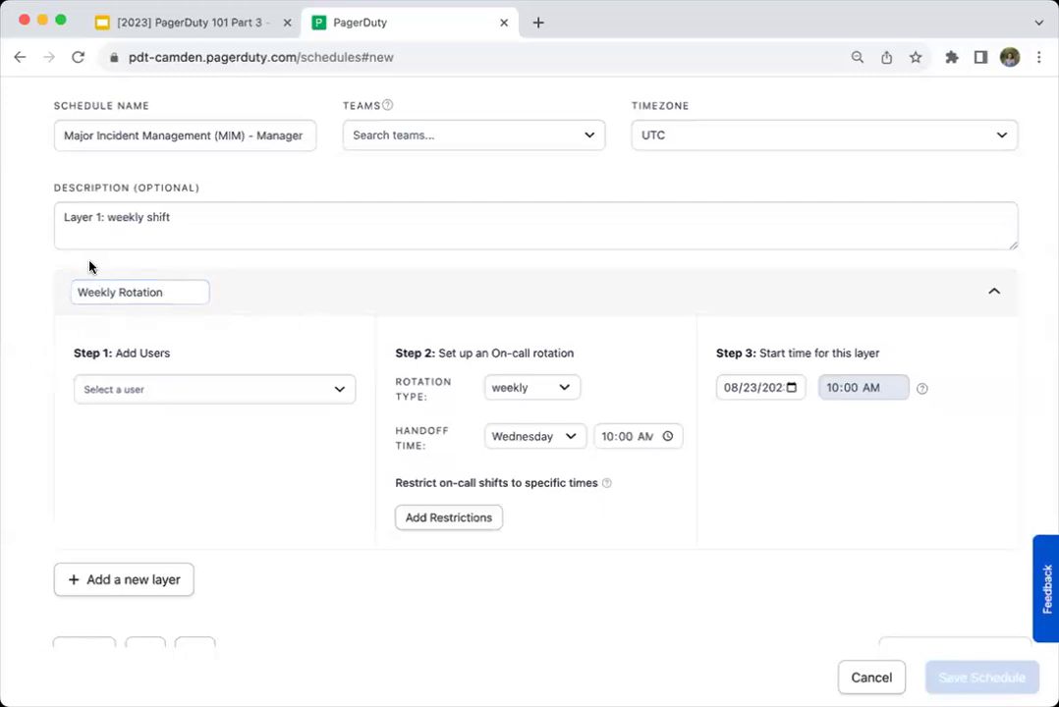
Step: Add three users to the Weekly Rotation layer: the second one listed and two from further down the user list
scroll(499, 327, down, 2)
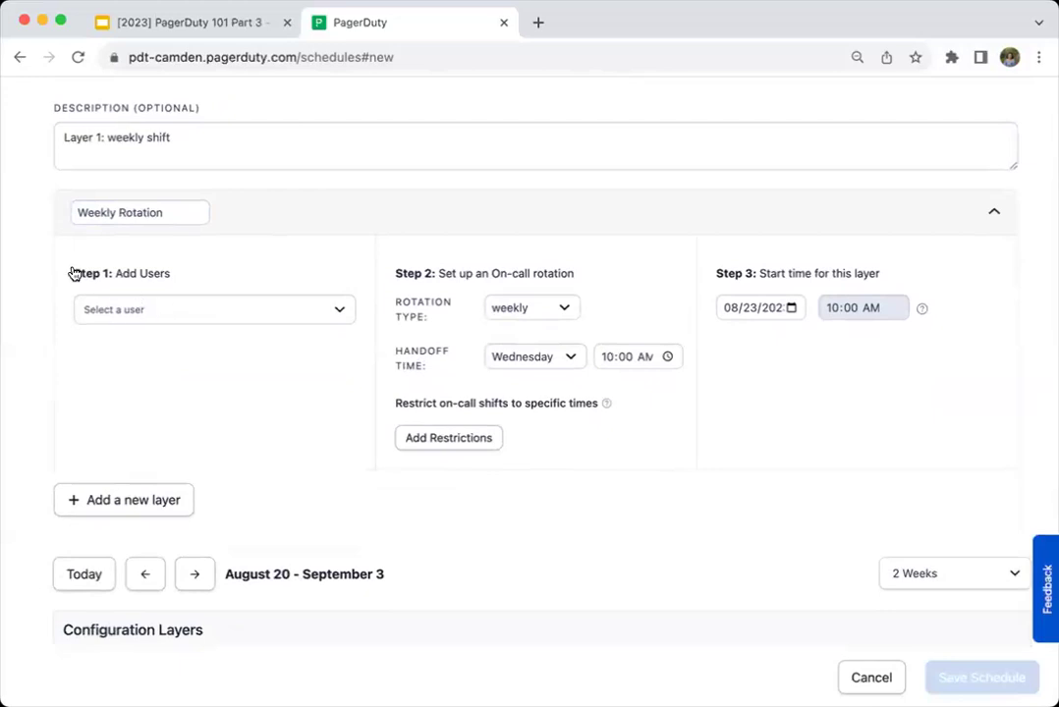
click(176, 309)
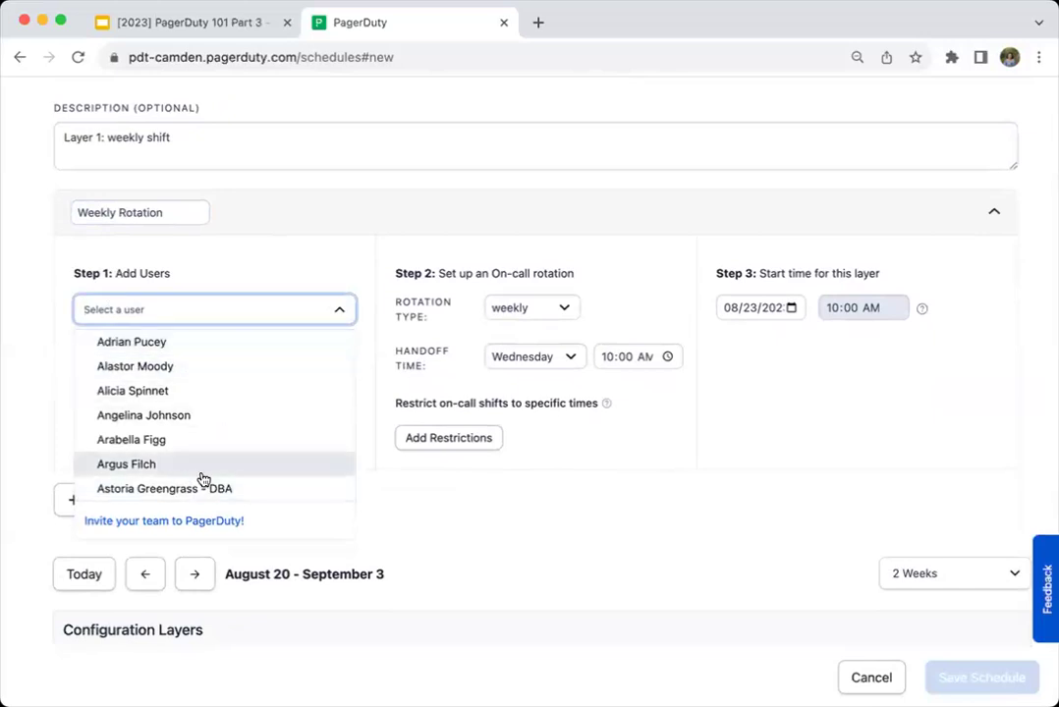
click(252, 367)
click(267, 349)
scroll(236, 449, down, 5)
scroll(236, 448, down, 3)
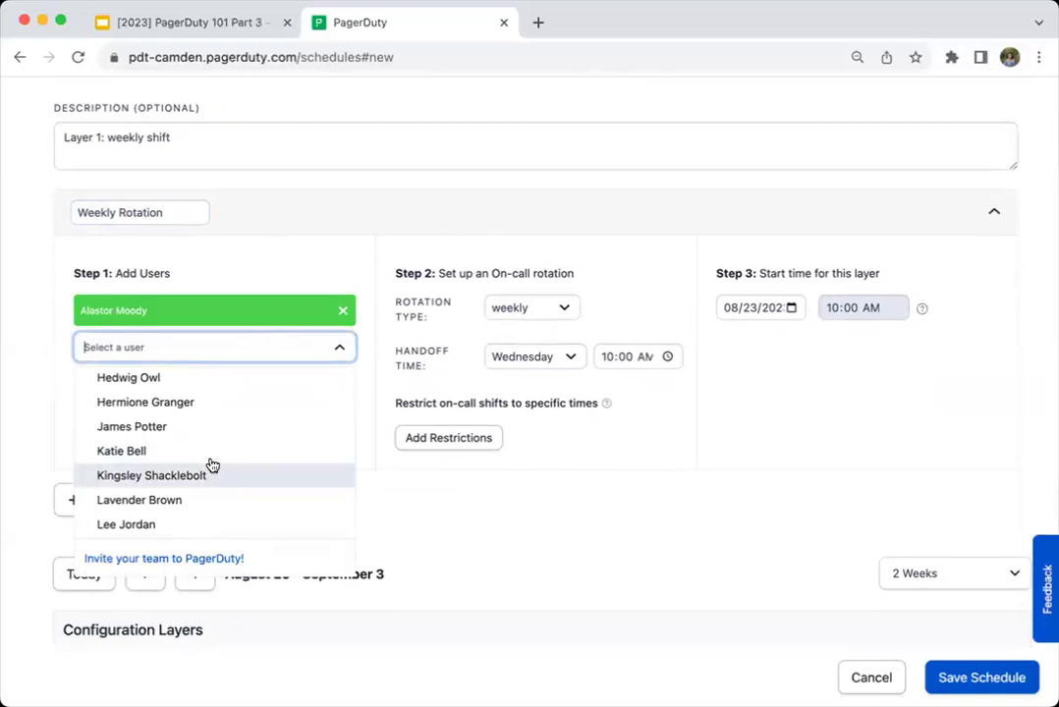
click(211, 447)
click(234, 383)
scroll(234, 482, down, 10)
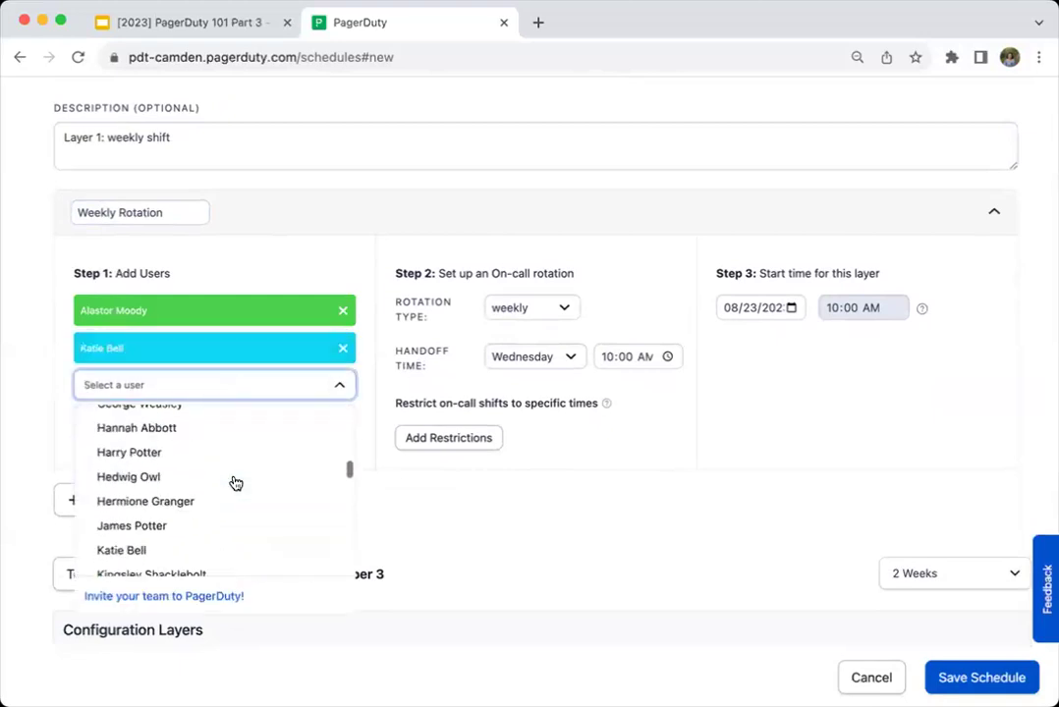
scroll(236, 483, down, 5)
click(193, 476)
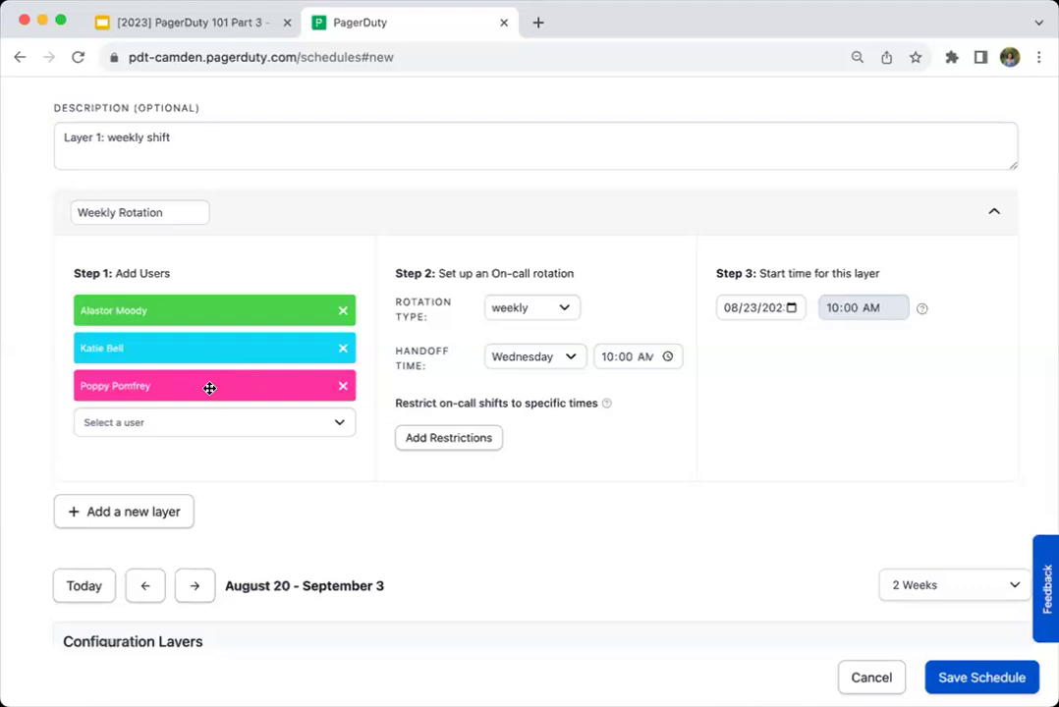
Step: Reorder the Weekly Rotation users by moving the third user to second place and the resulting last user to first place
drag(210, 388, 210, 308)
scroll(211, 308, down, 2)
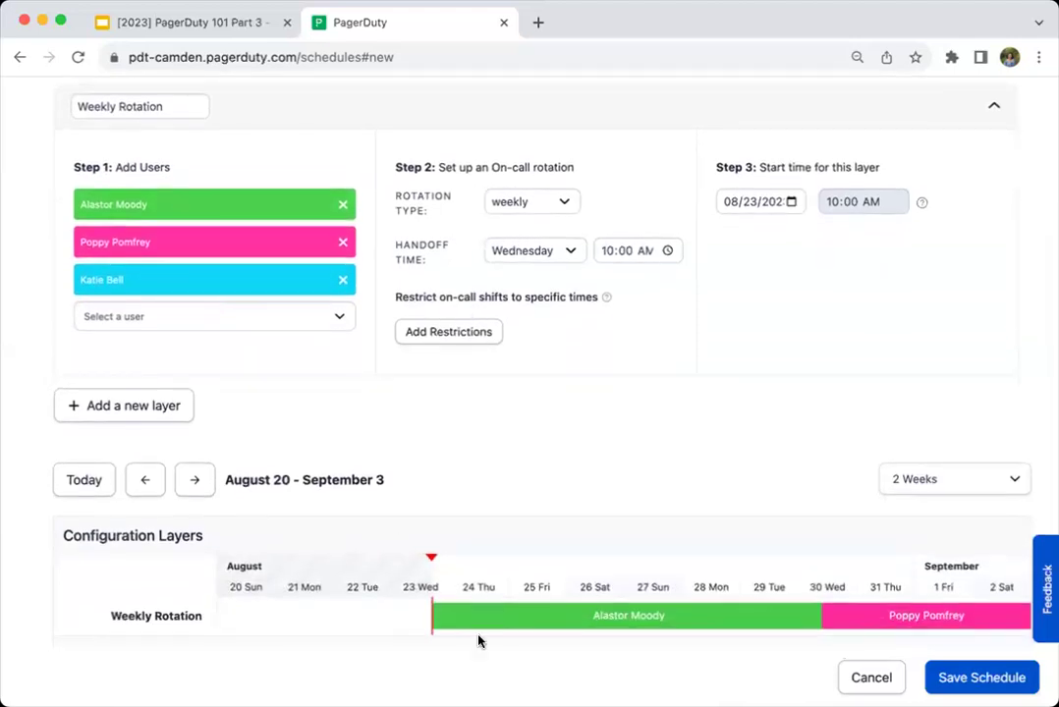
scroll(503, 600, down, 2)
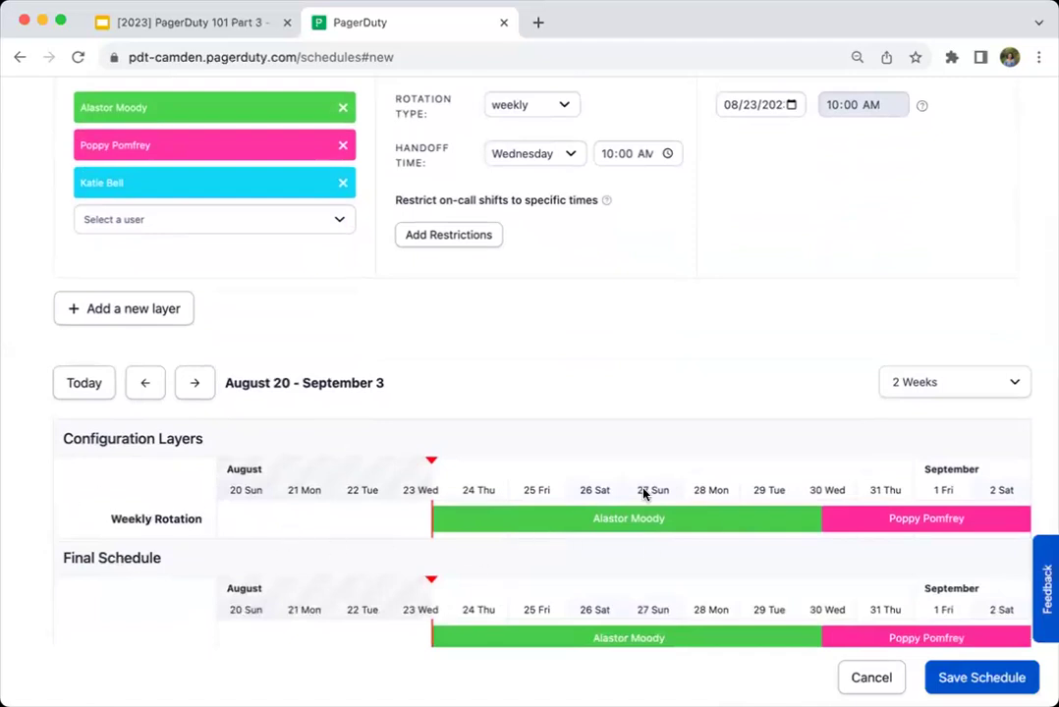
drag(150, 170, 154, 425)
scroll(155, 422, down, 8)
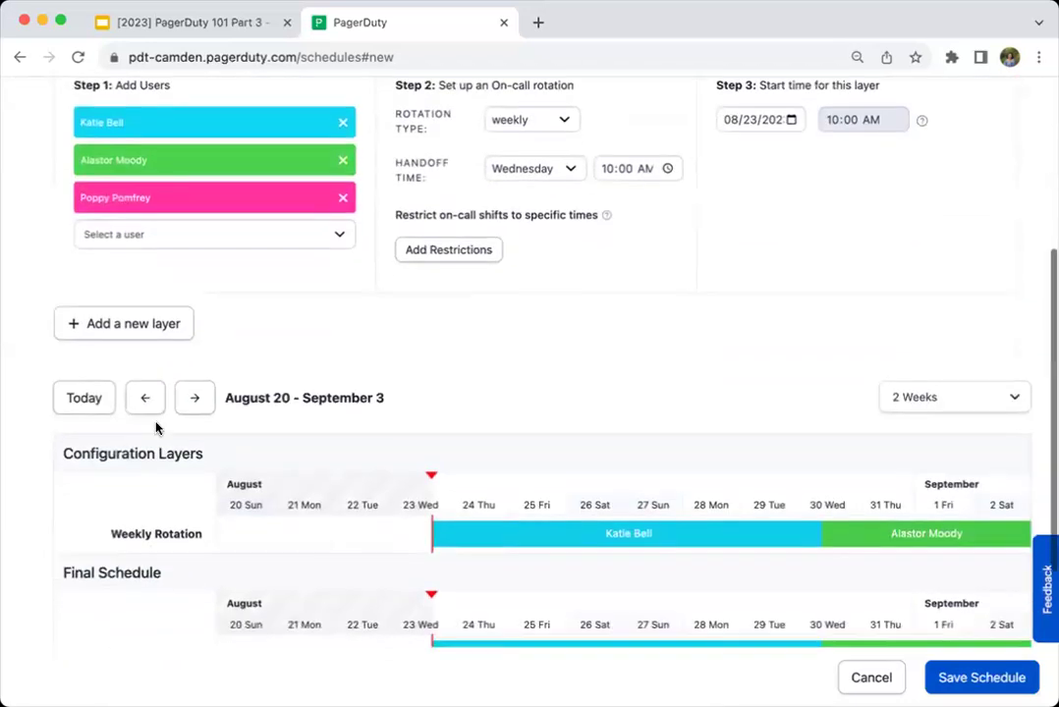
Step: Review the rotation types while keeping weekly, and set the layer's handoff day to Monday
scroll(155, 423, up, 4)
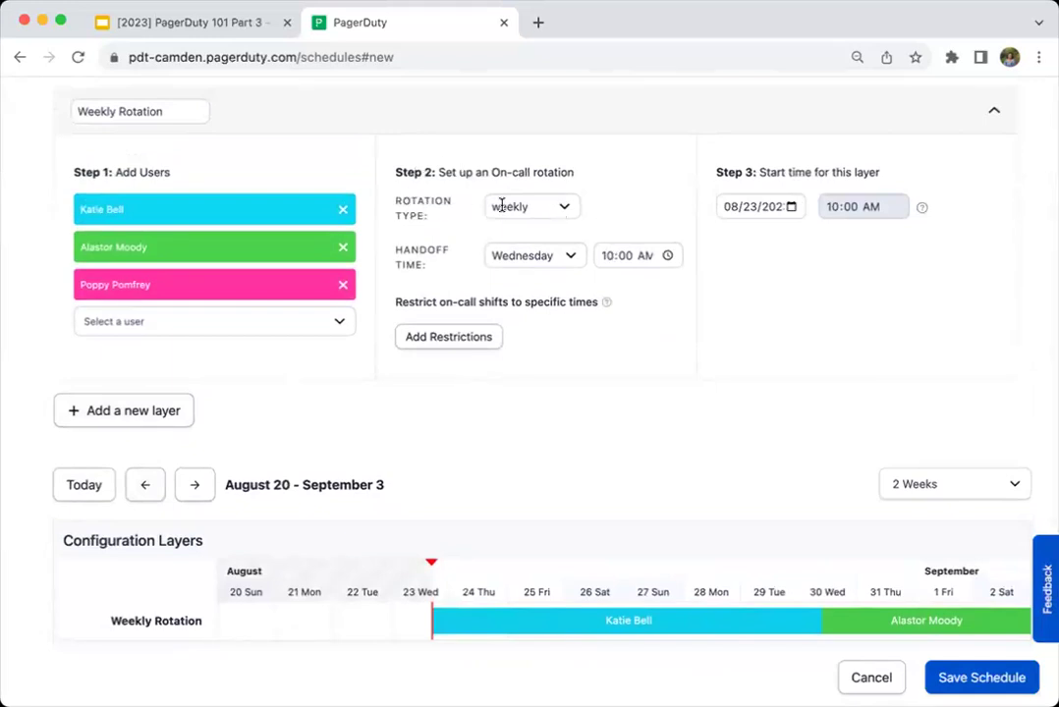
scroll(547, 205, up, 2)
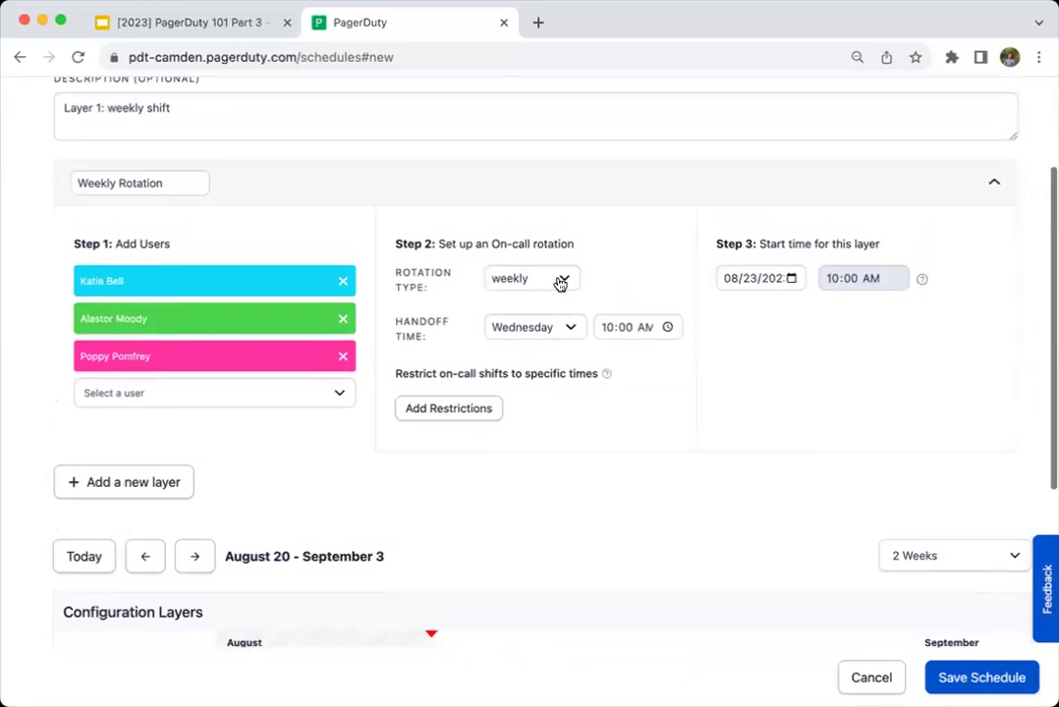
click(561, 281)
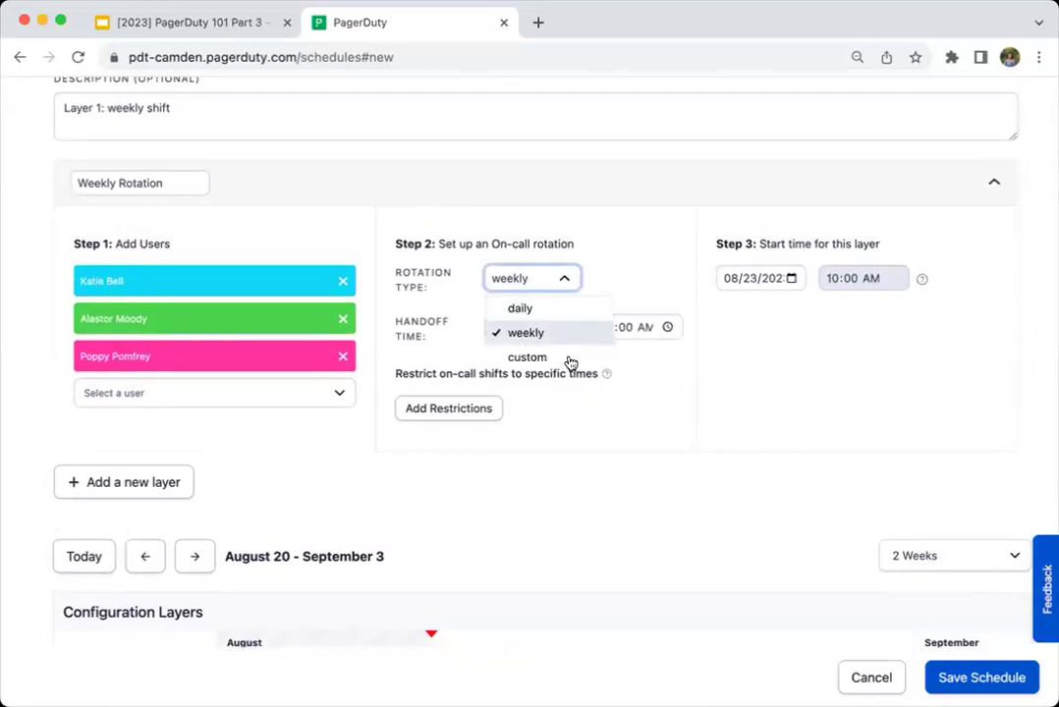
click(621, 287)
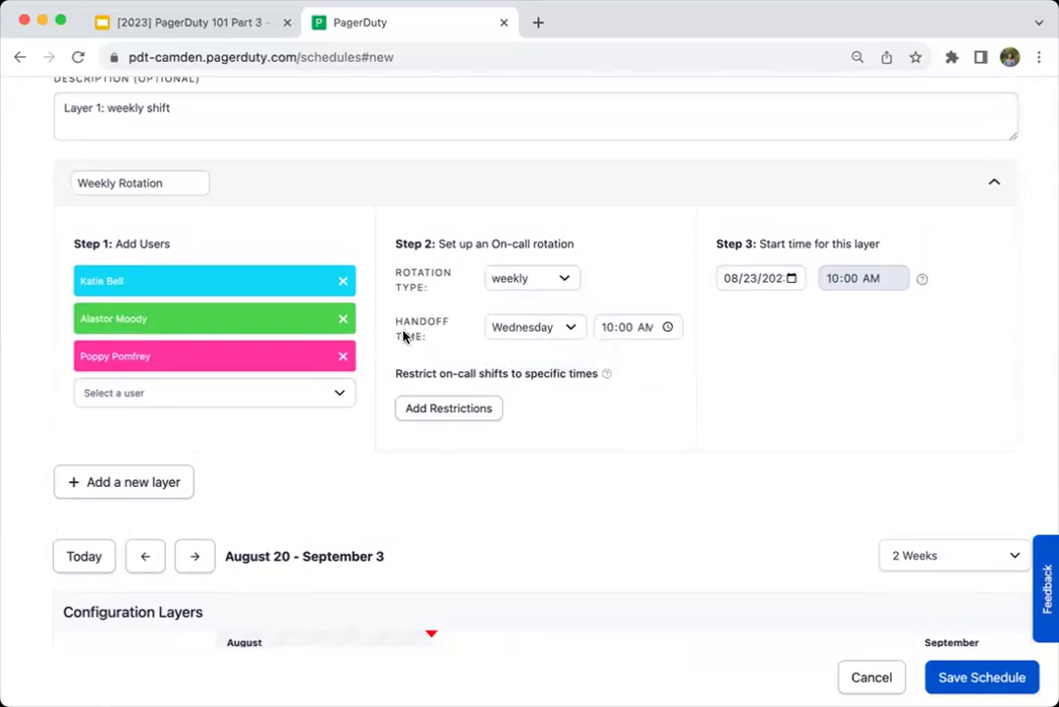
click(546, 328)
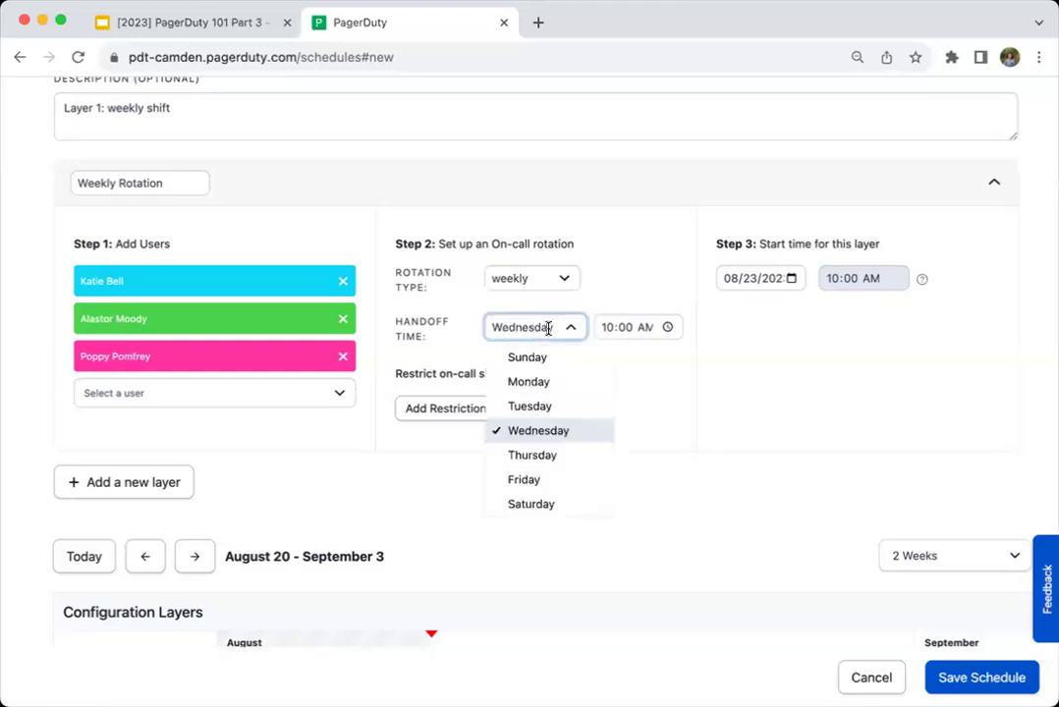
click(531, 384)
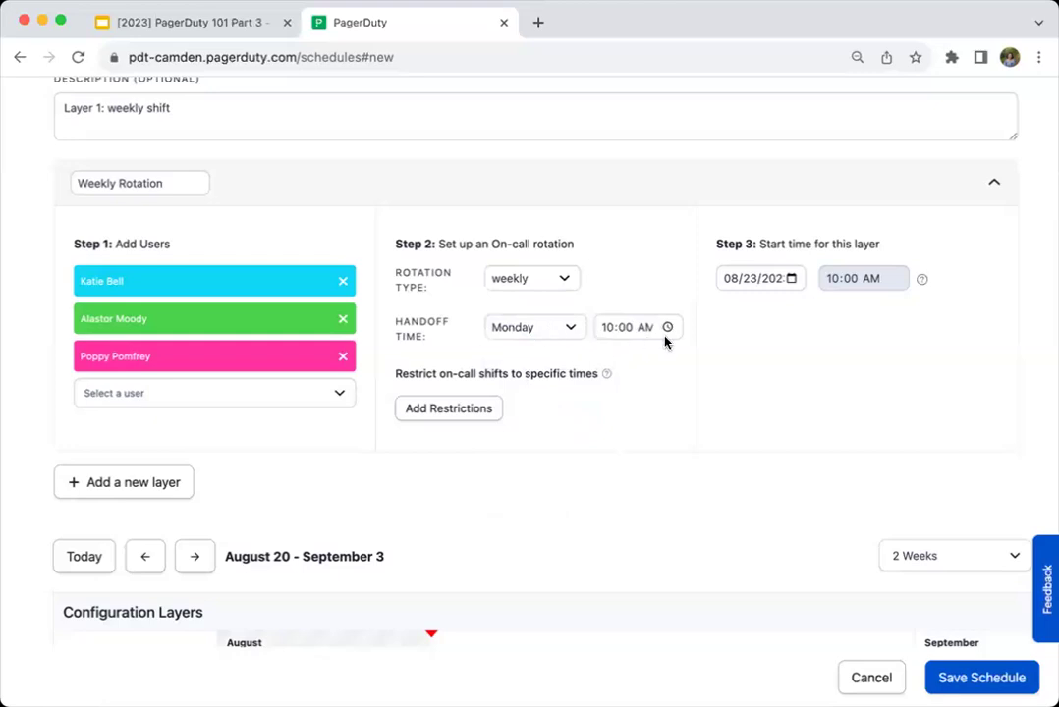
Step: Examine the shifts in the configuration layer and final schedule previews, including the period September 3 - September 17
scroll(802, 408, down, 5)
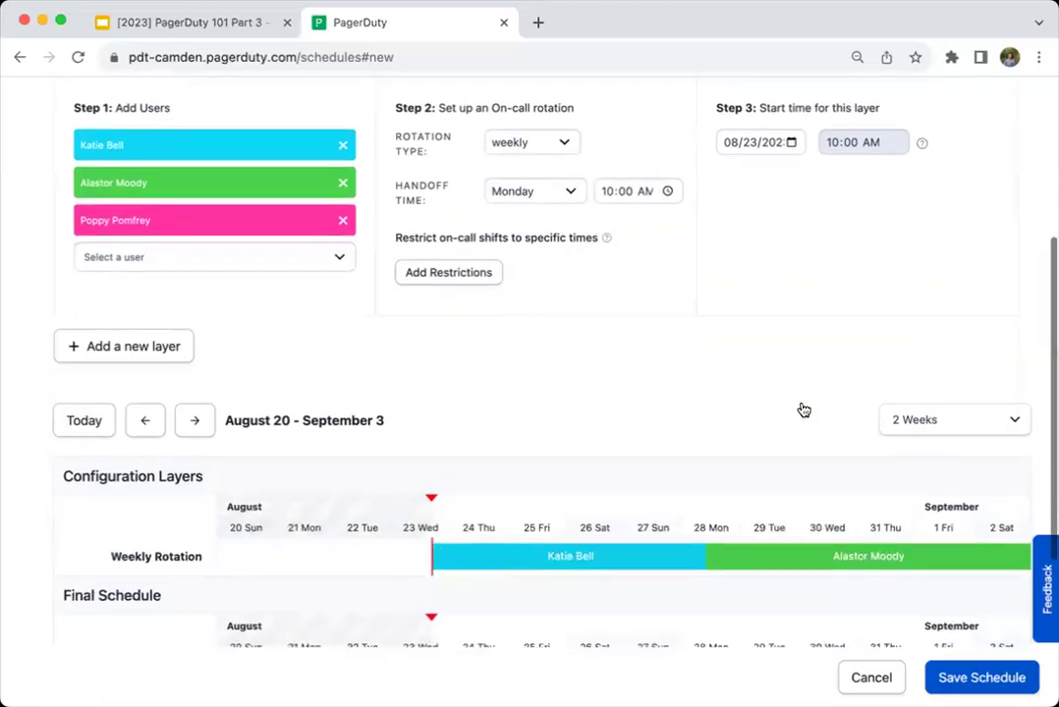
scroll(432, 452, down, 1)
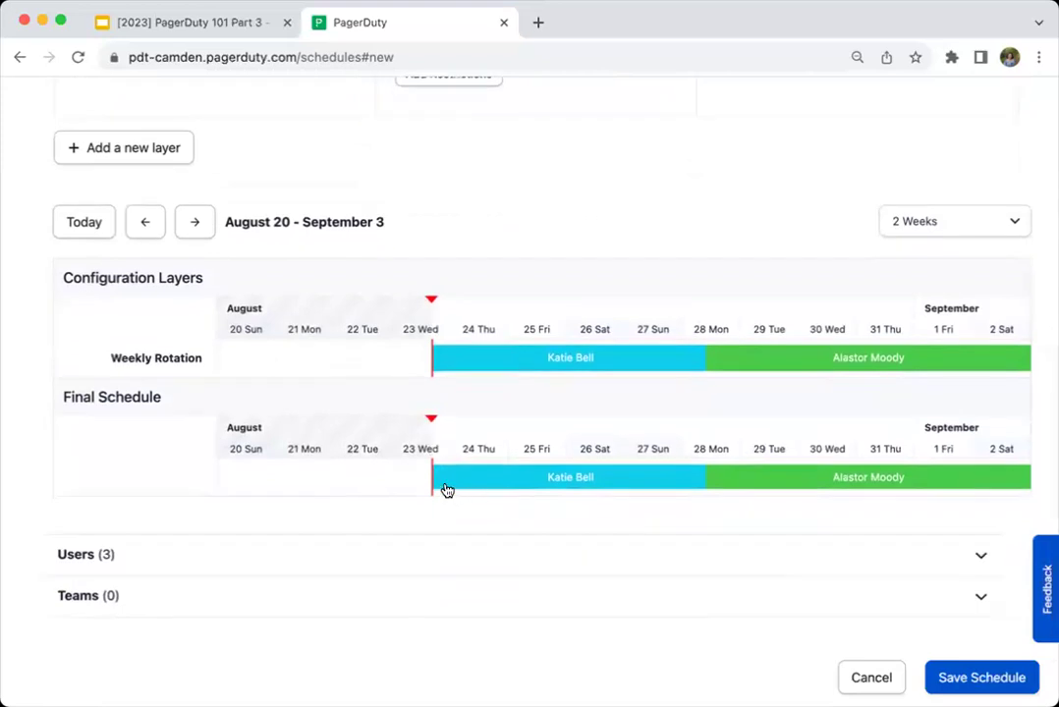
mouse_move(444, 489)
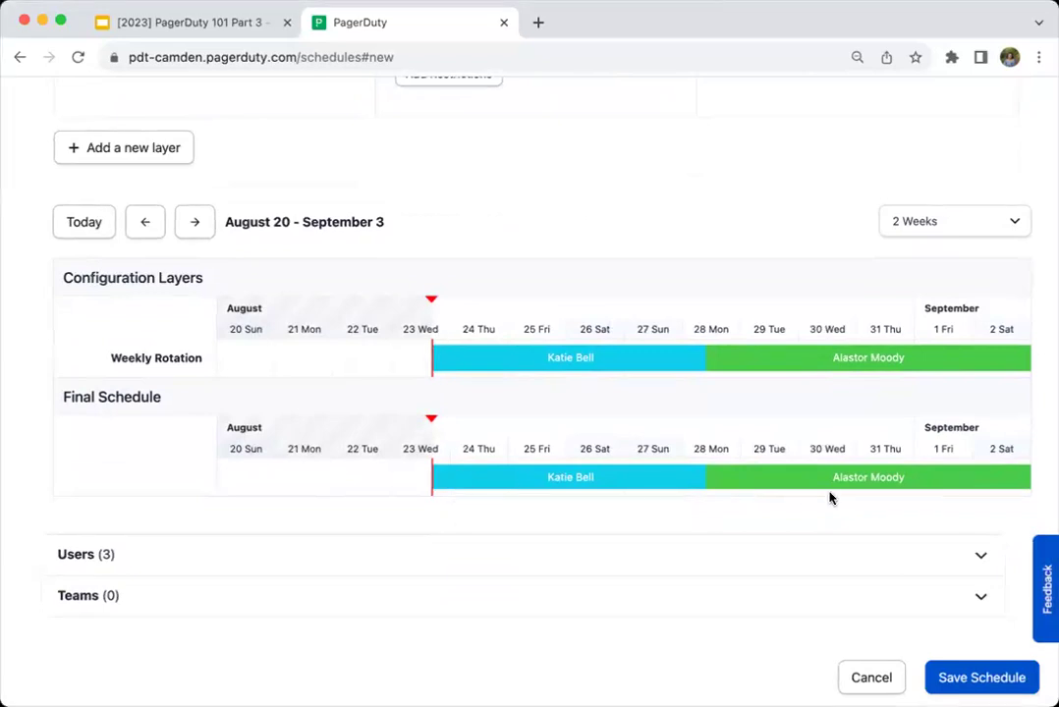
mouse_move(824, 488)
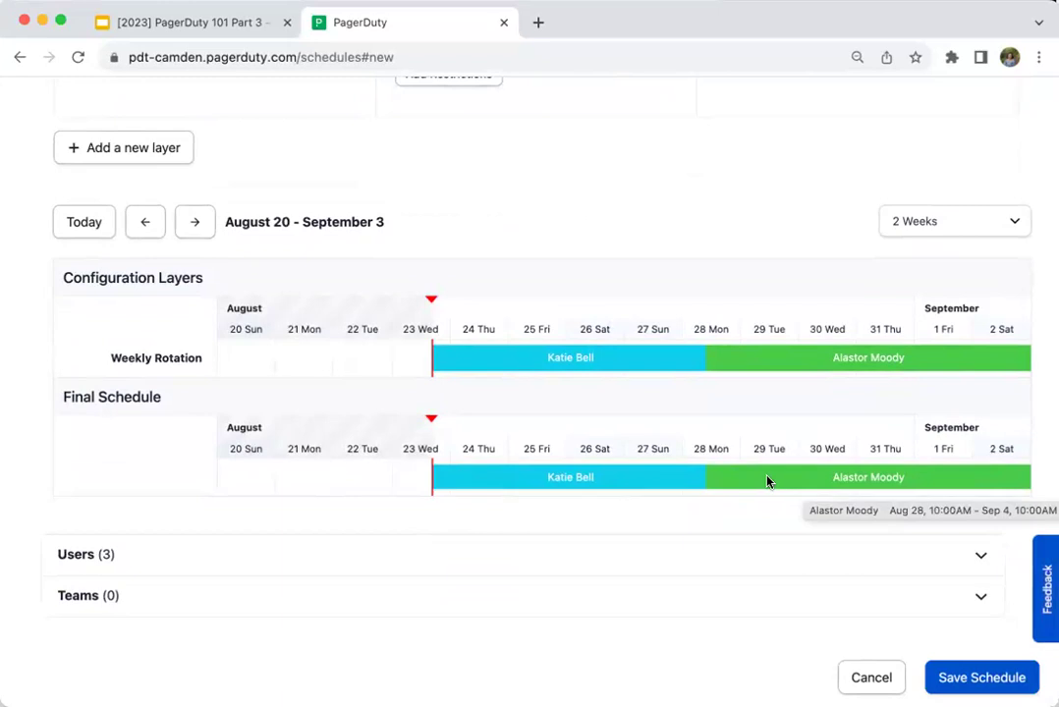
click(200, 225)
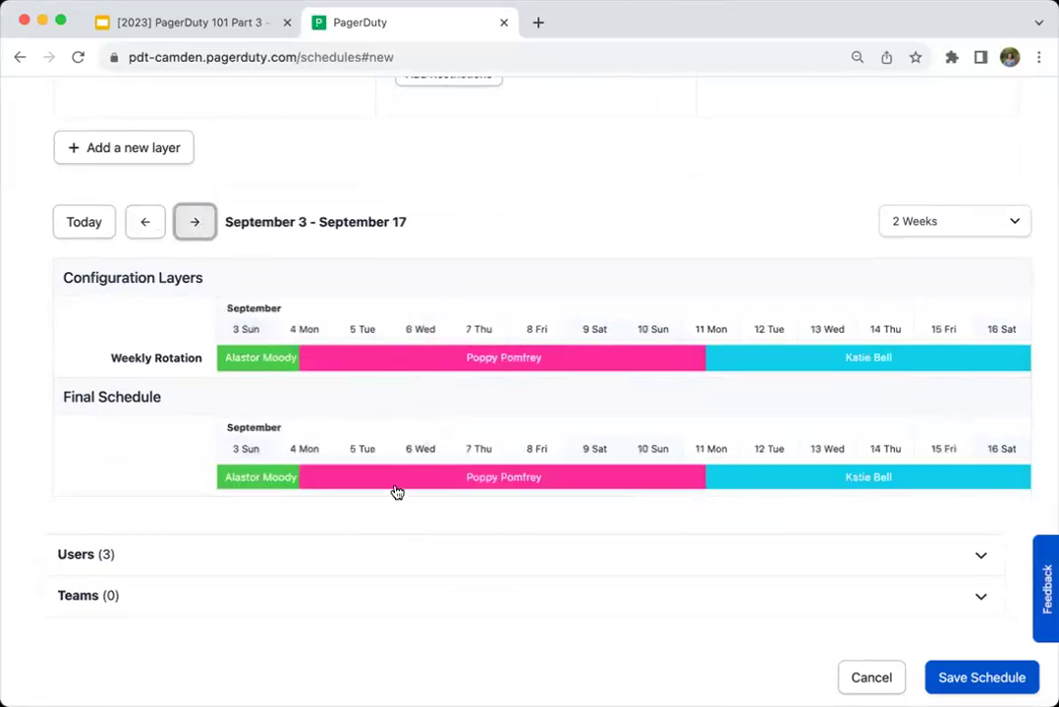
Step: Check the final schedule's September shifts, return the preview to August 20 - September 3, and review the Weekly Rotation settings
mouse_move(399, 489)
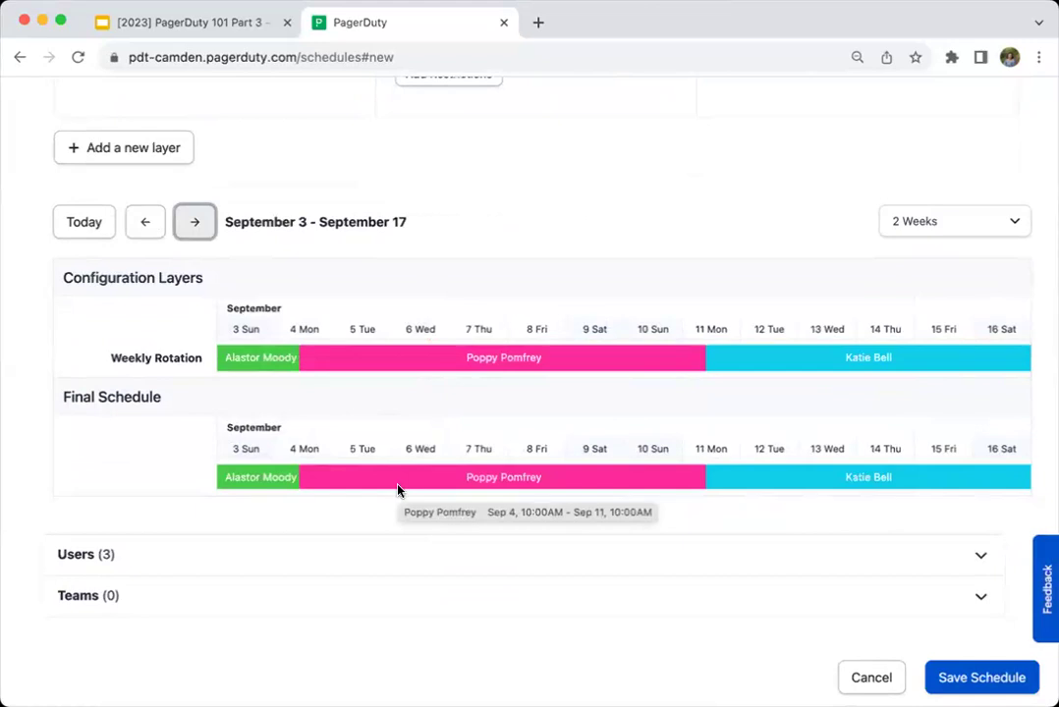
click(144, 227)
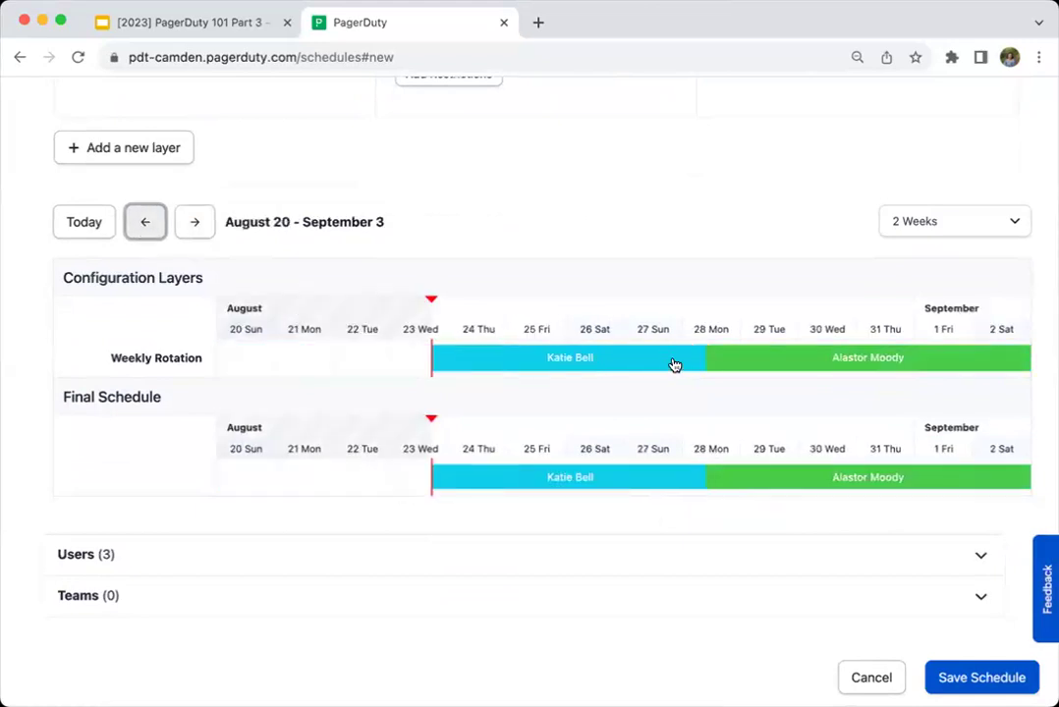
scroll(674, 364, up, 10)
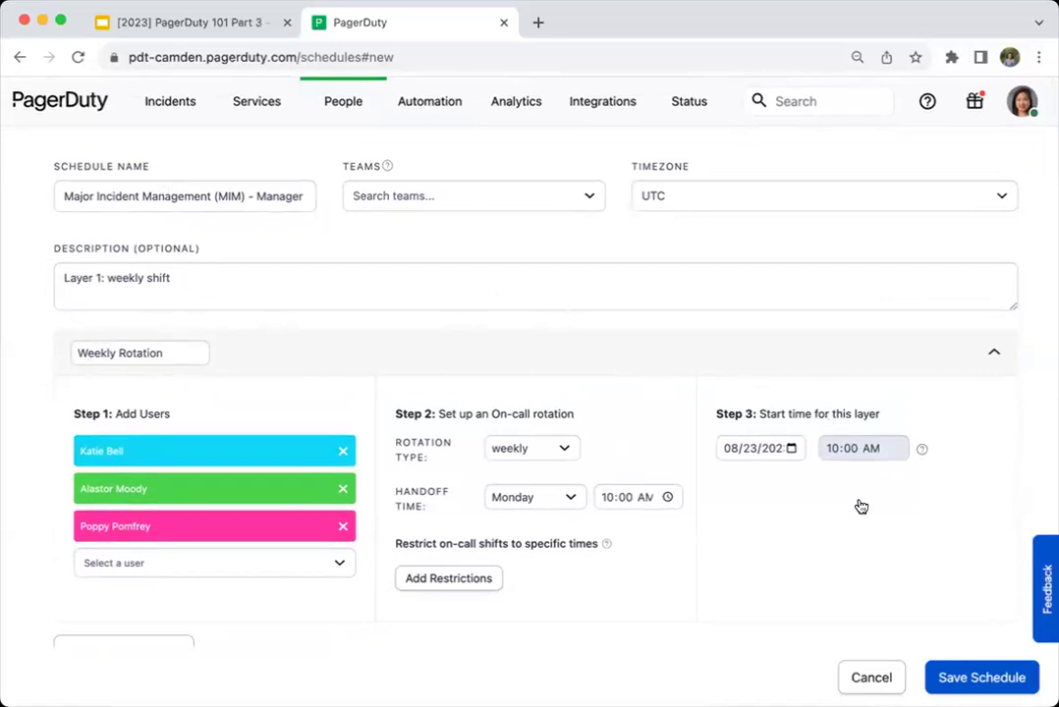
scroll(860, 505, down, 2)
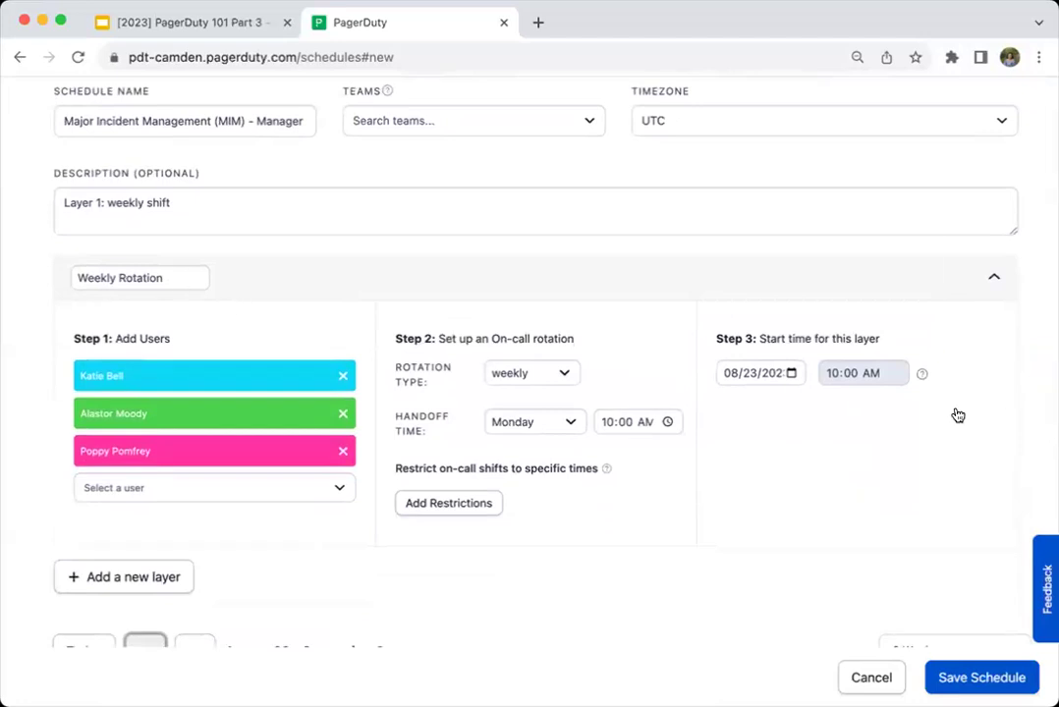
scroll(952, 404, down, 1)
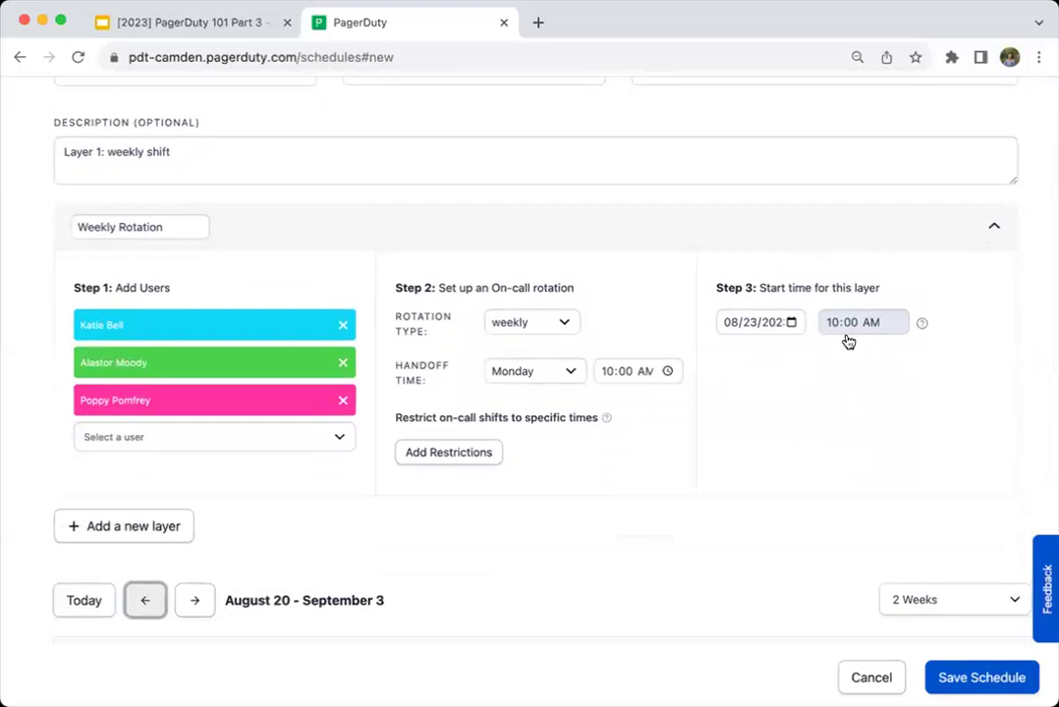
scroll(827, 405, down, 1)
scroll(828, 405, down, 1)
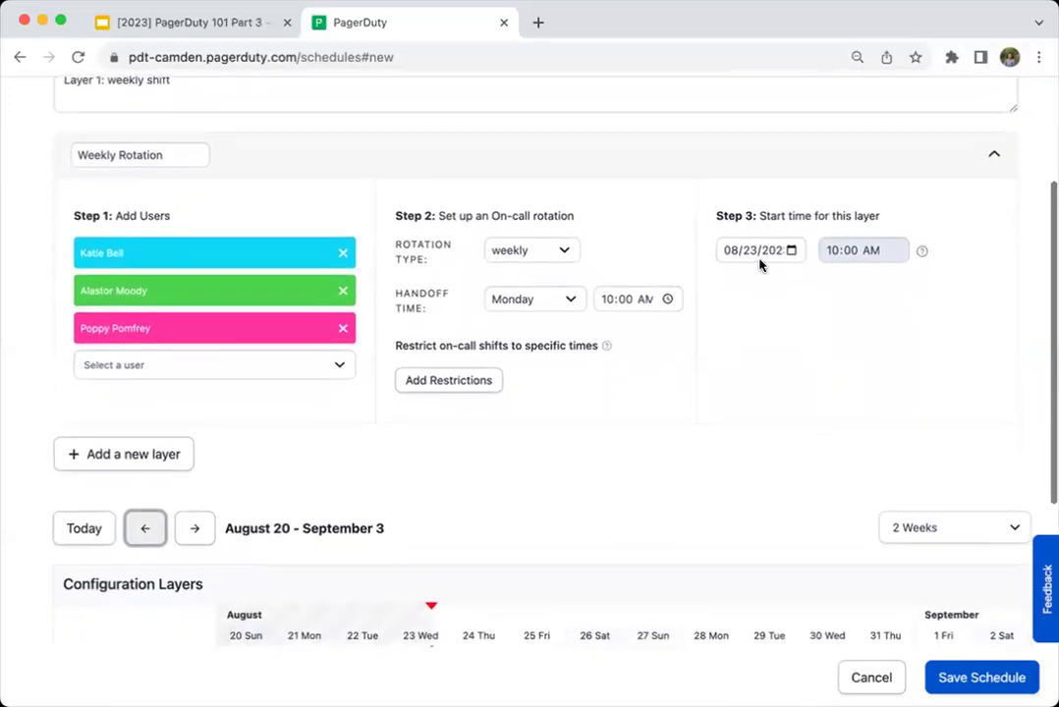
Step: Set the Weekly Rotation layer's start date to 08/28/2023 and check its effect in the schedule preview
click(762, 246)
click(791, 249)
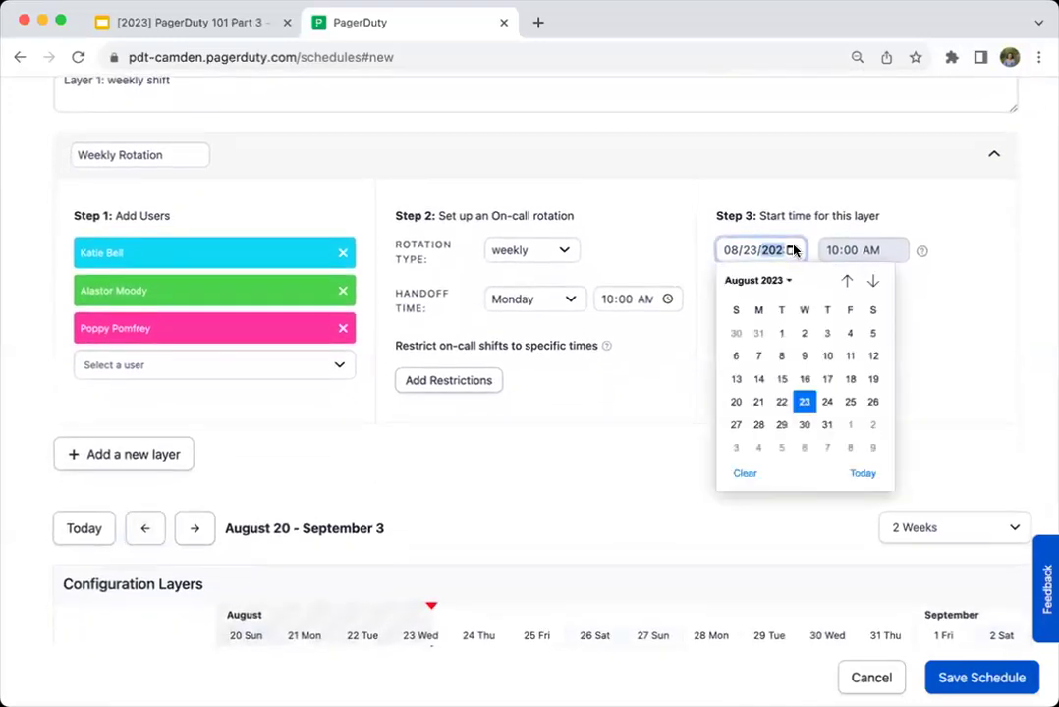
click(758, 425)
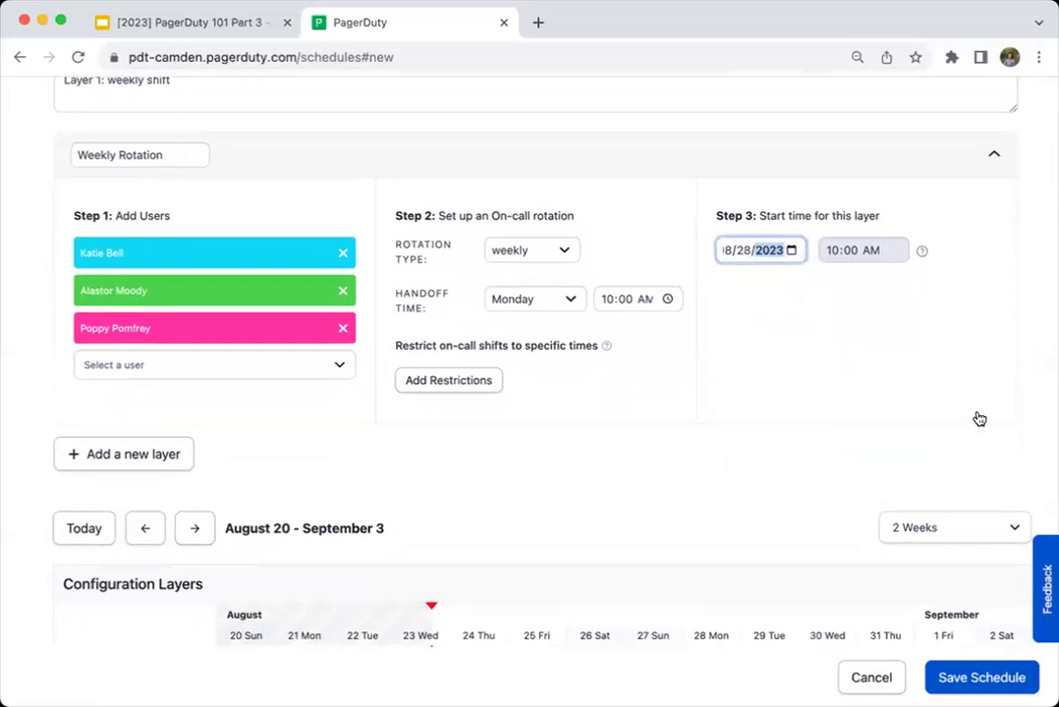
scroll(971, 423, down, 5)
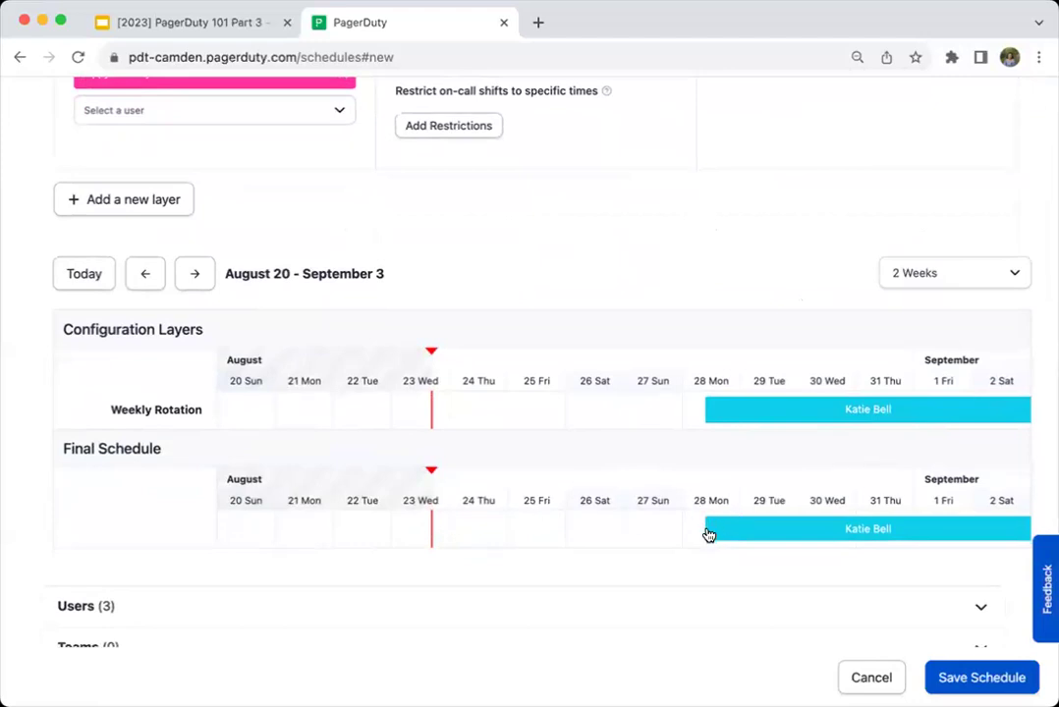
mouse_move(714, 534)
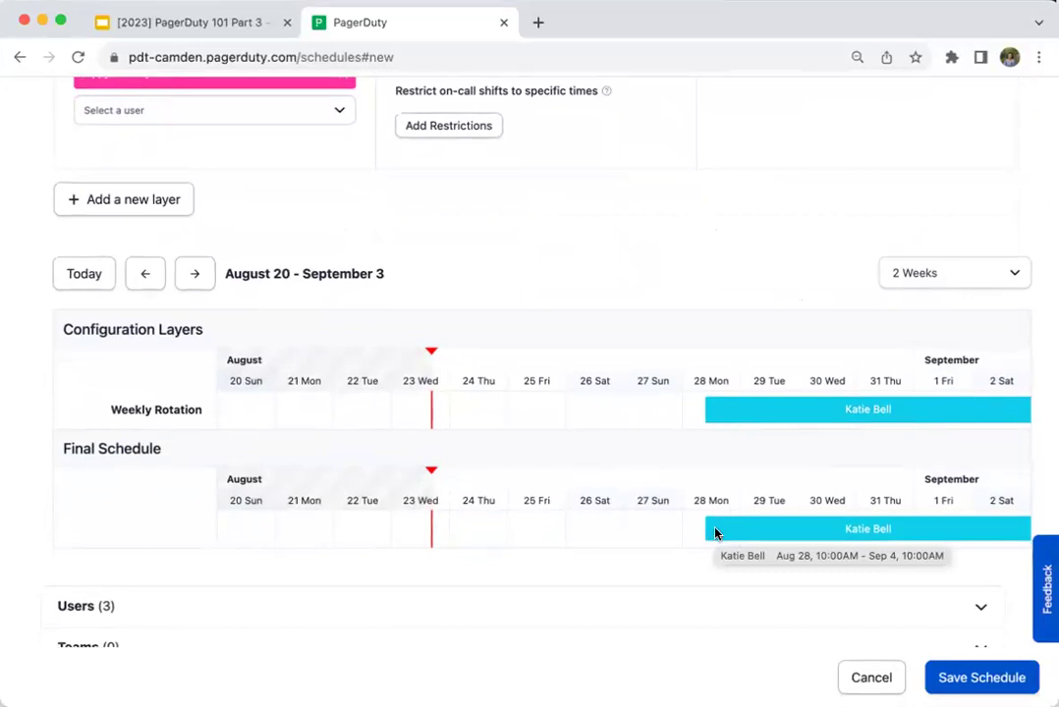
Step: Set the Weekly Rotation layer's start date to 08/23/2023 and save the schedule
scroll(714, 534, up, 8)
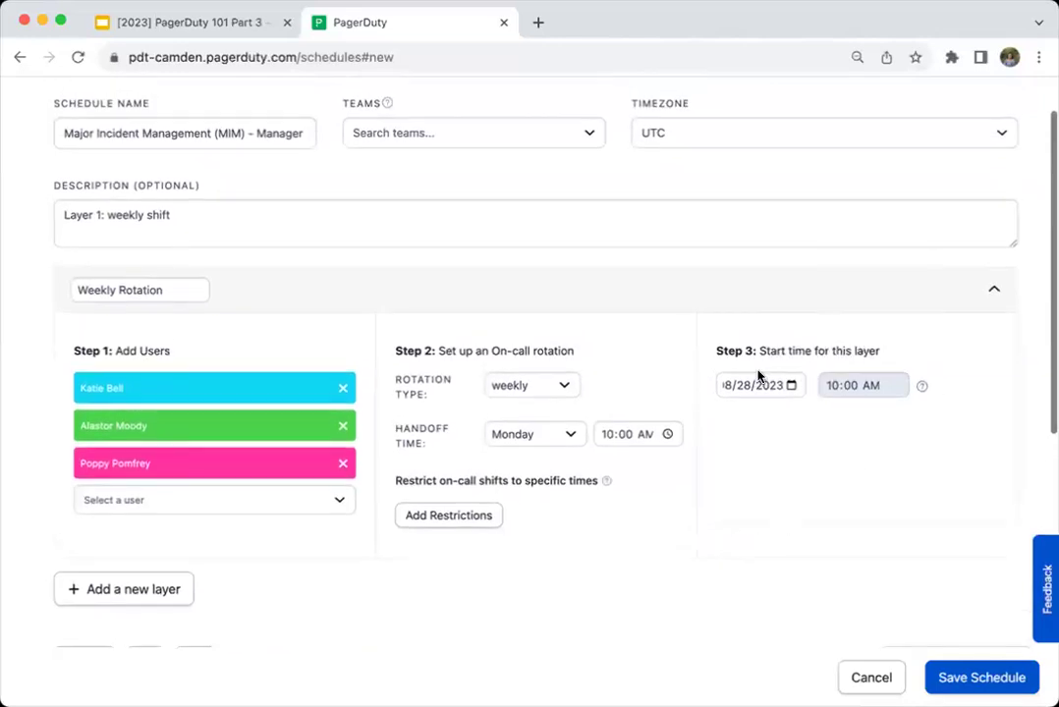
click(792, 385)
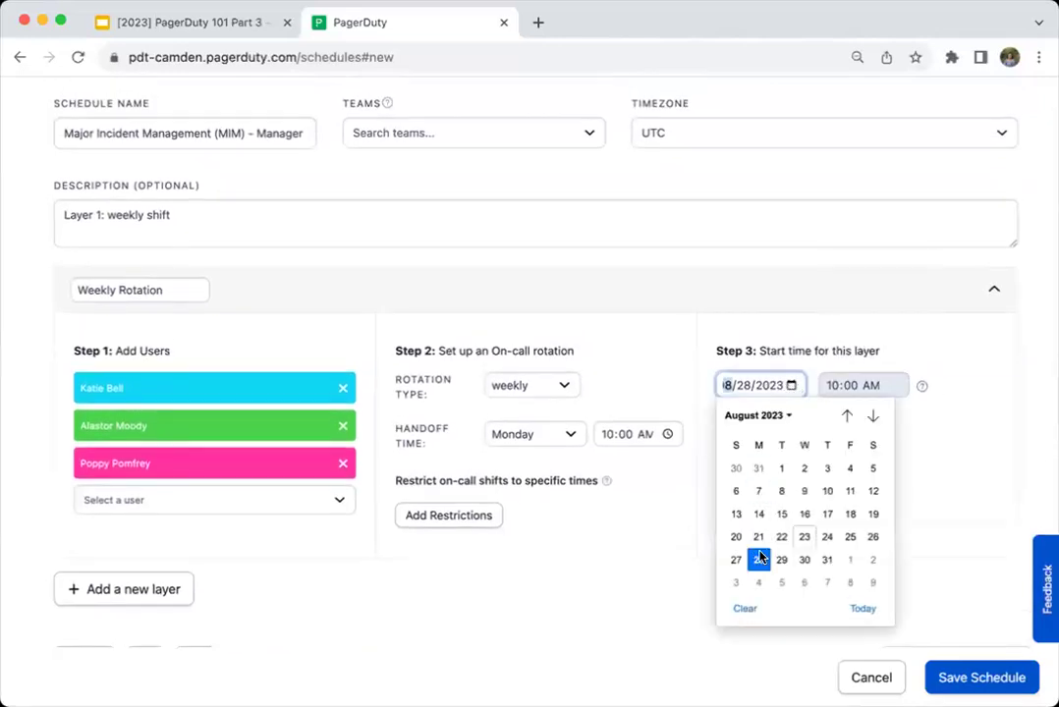
click(803, 536)
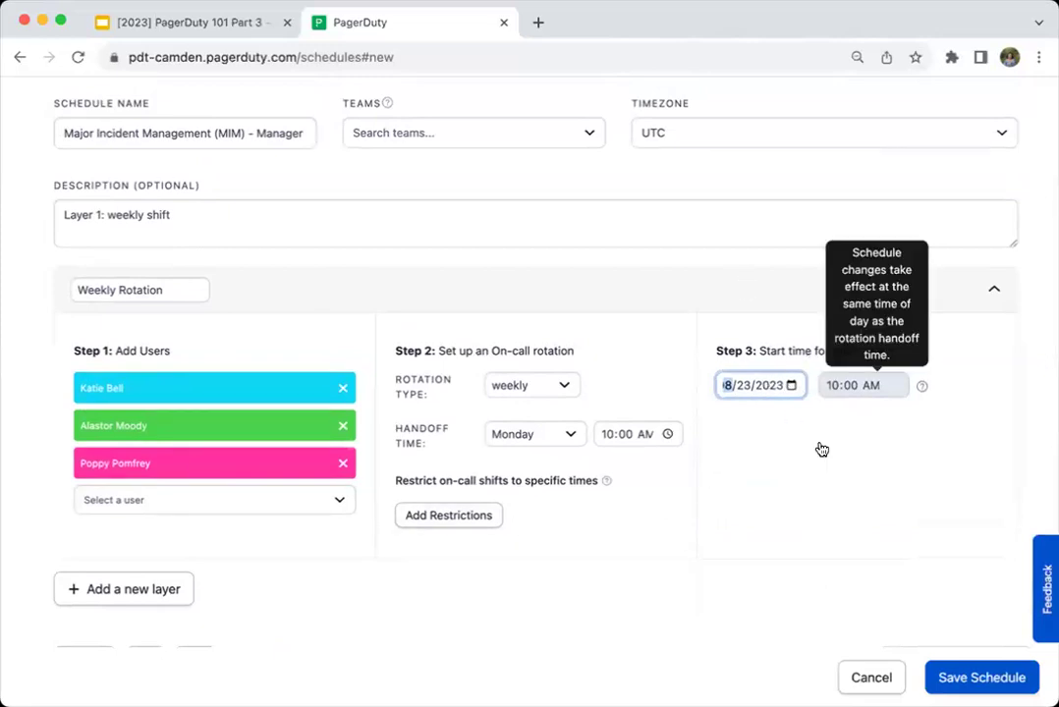
click(899, 516)
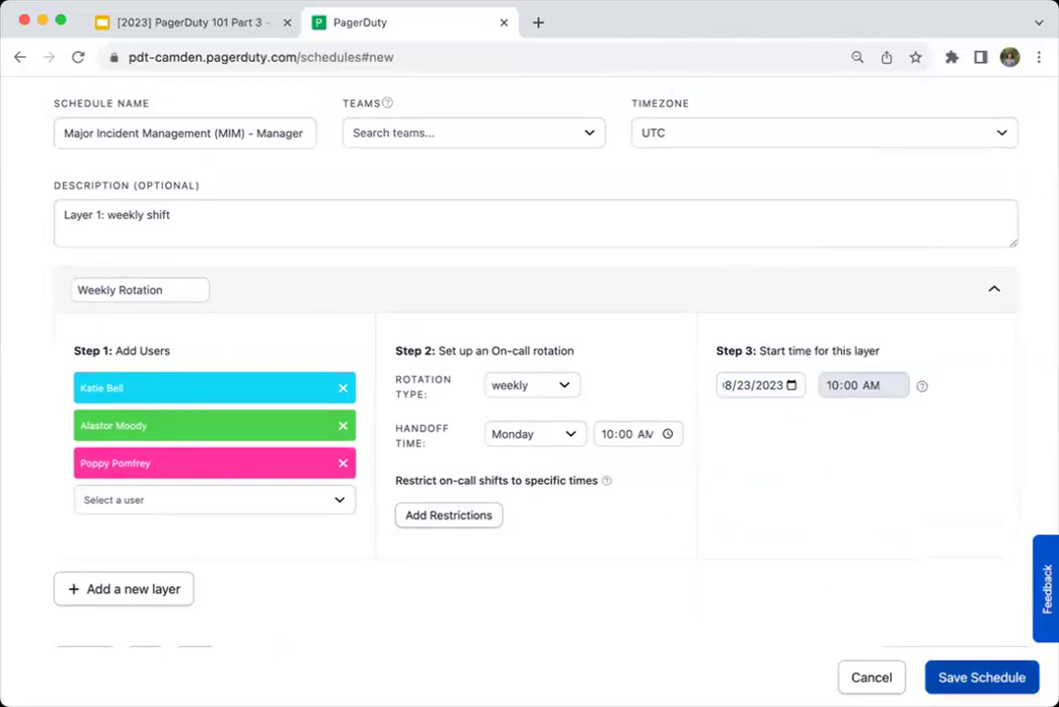
scroll(872, 585, down, 5)
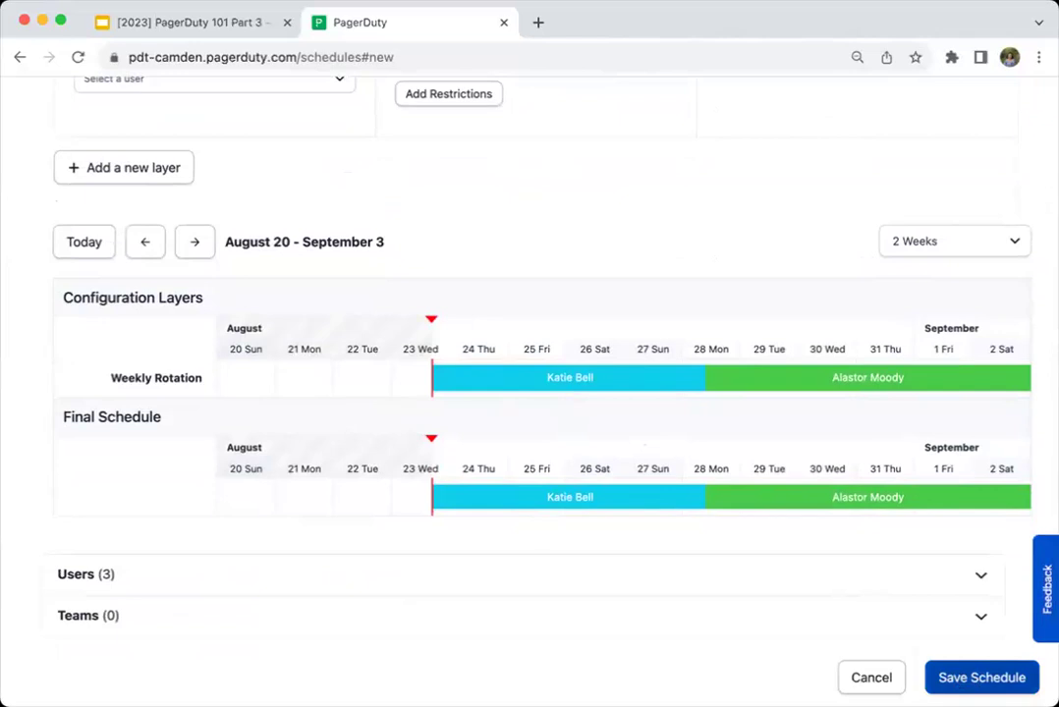
click(982, 678)
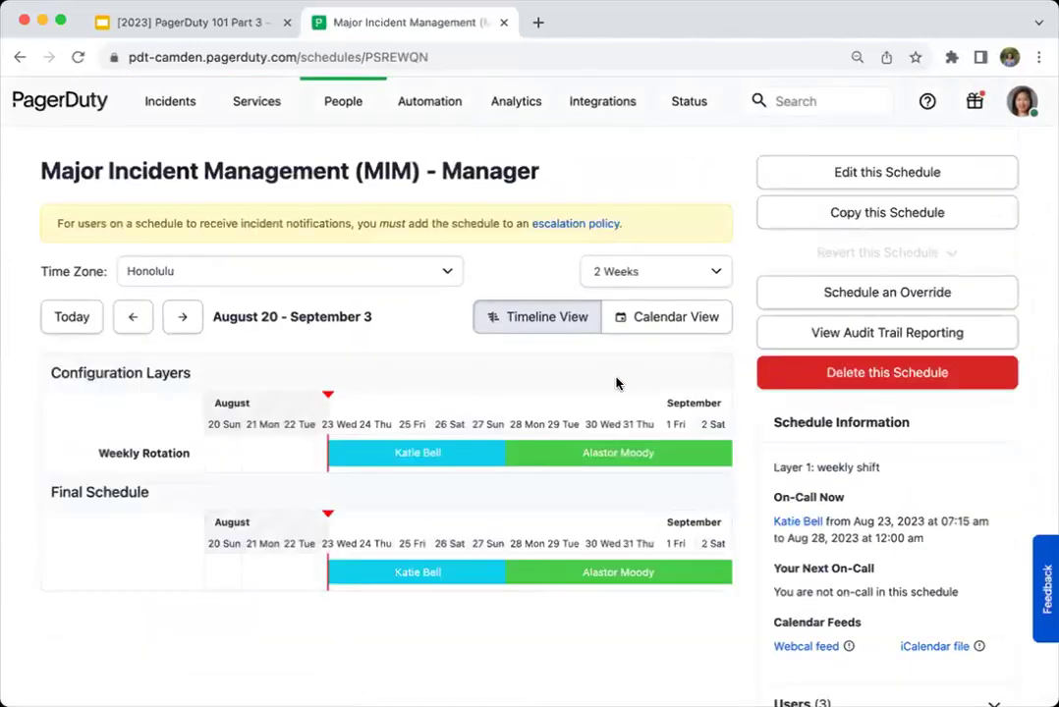
scroll(591, 373, down, 1)
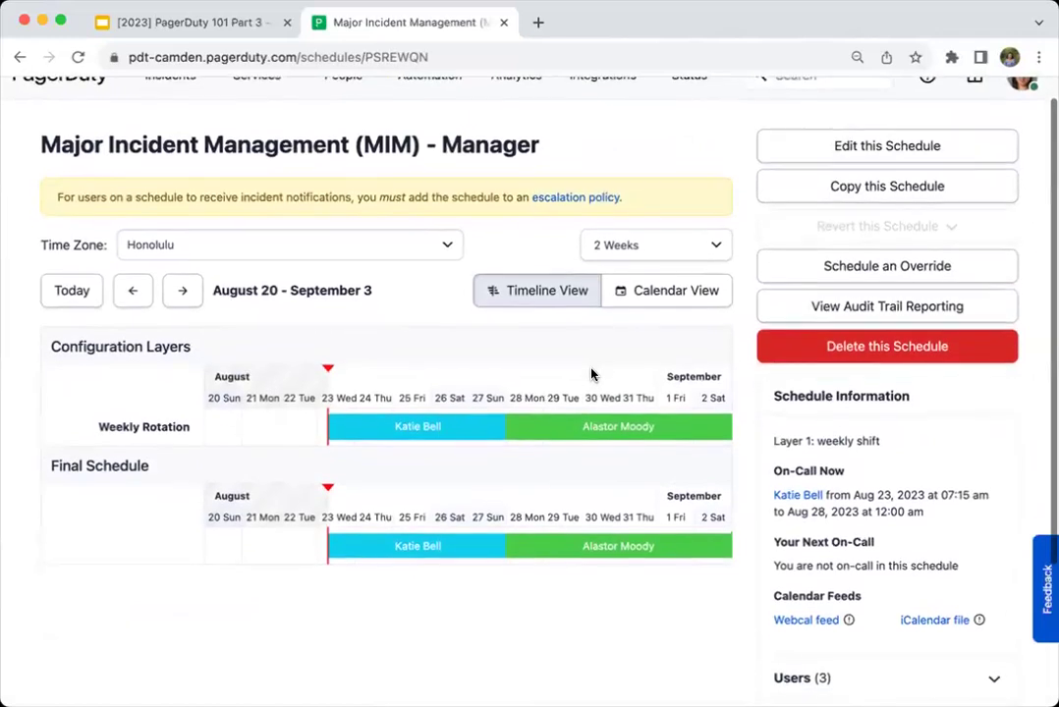
scroll(589, 373, up, 1)
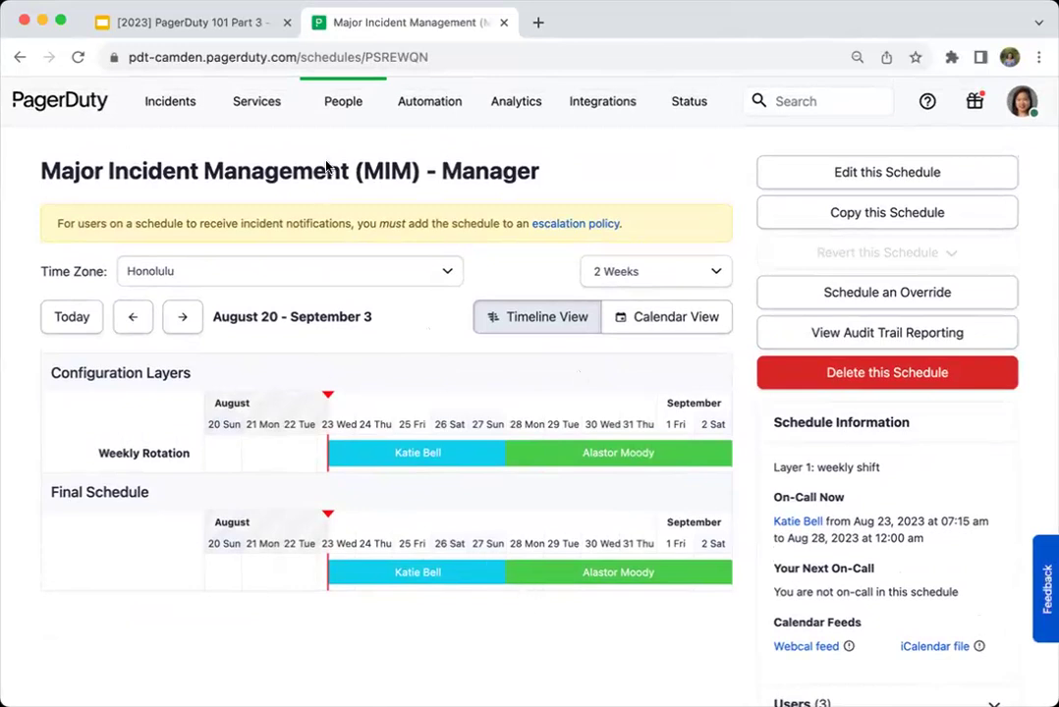
Step: Create another on-call schedule and name it Major Incident Management (MIM) - Primary
click(415, 272)
click(344, 108)
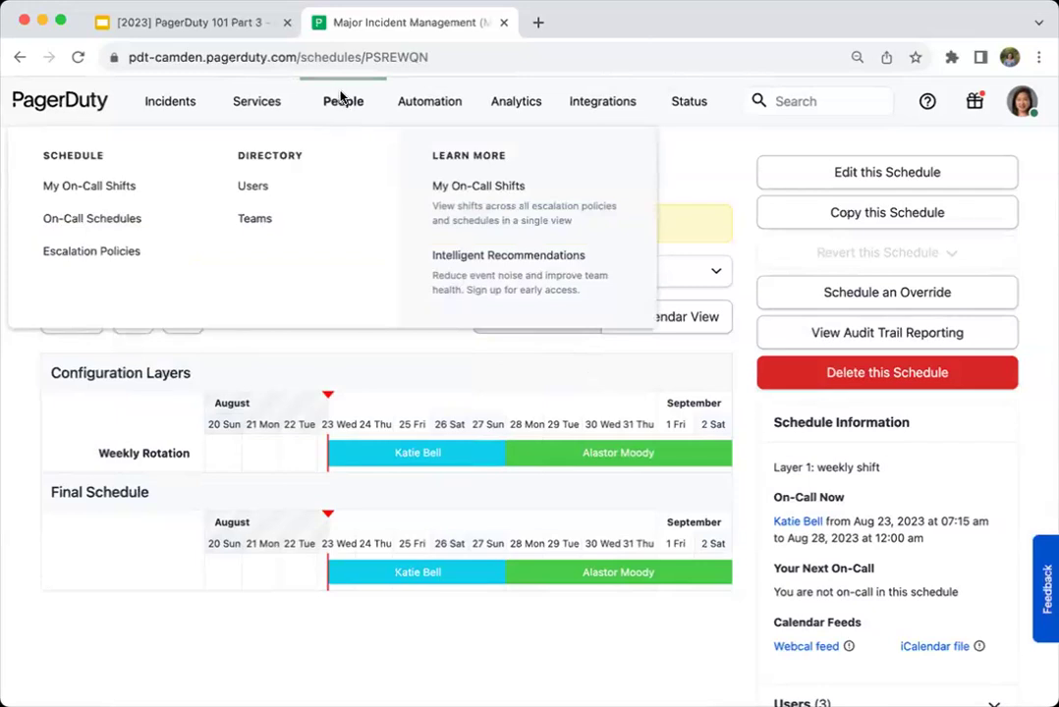
click(104, 220)
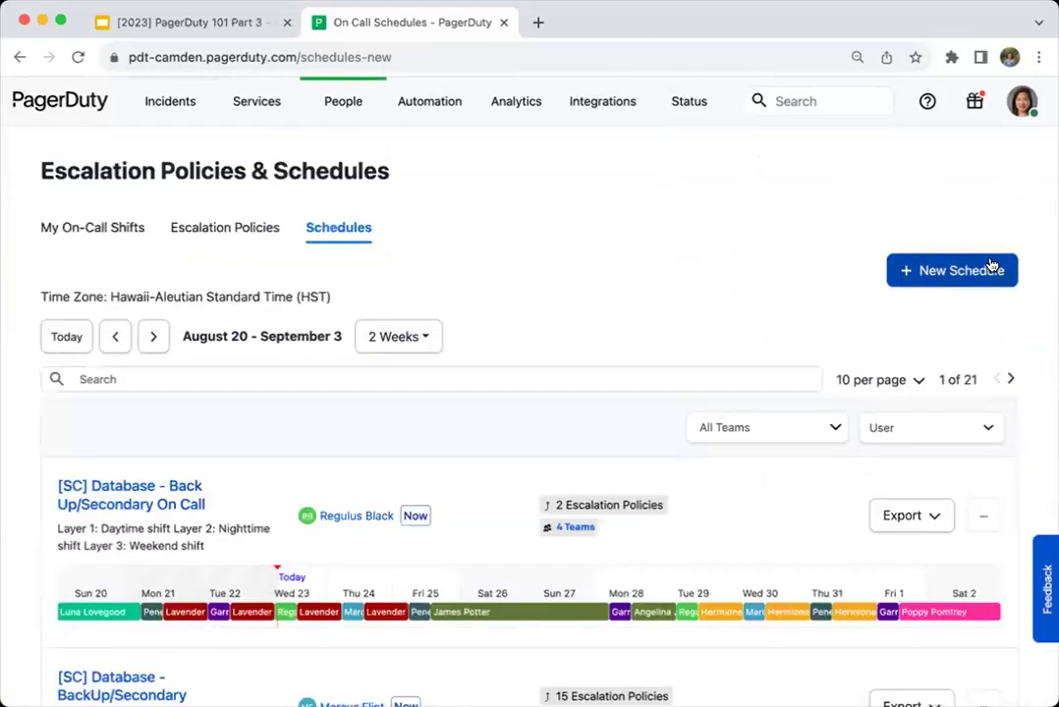
click(920, 283)
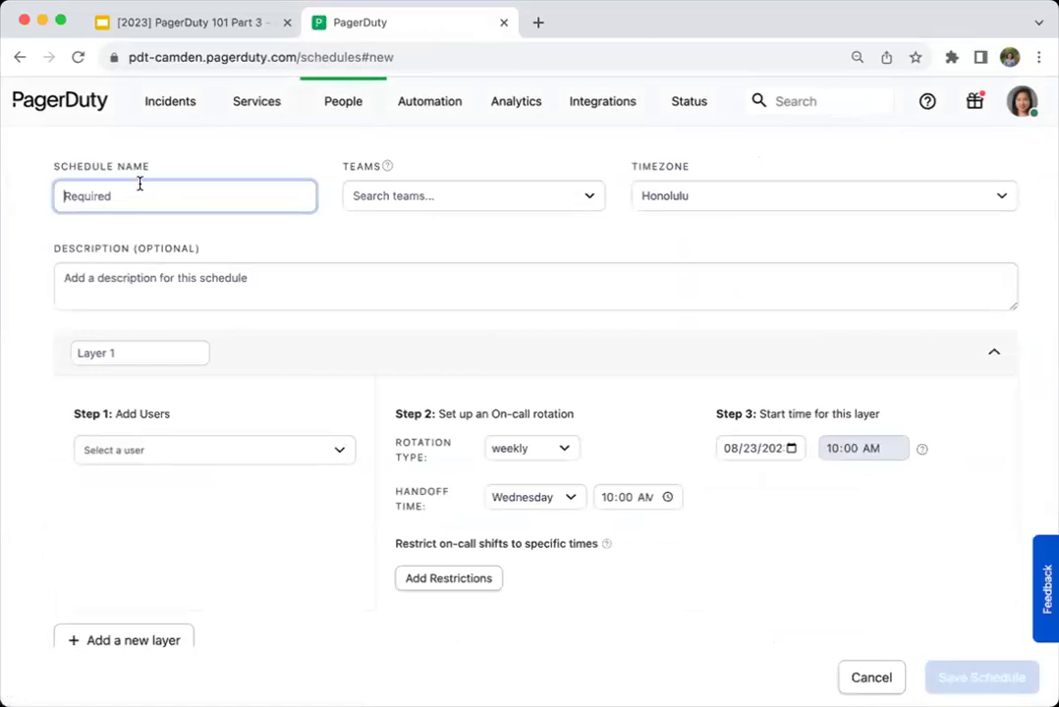
text(Major Incident Management)
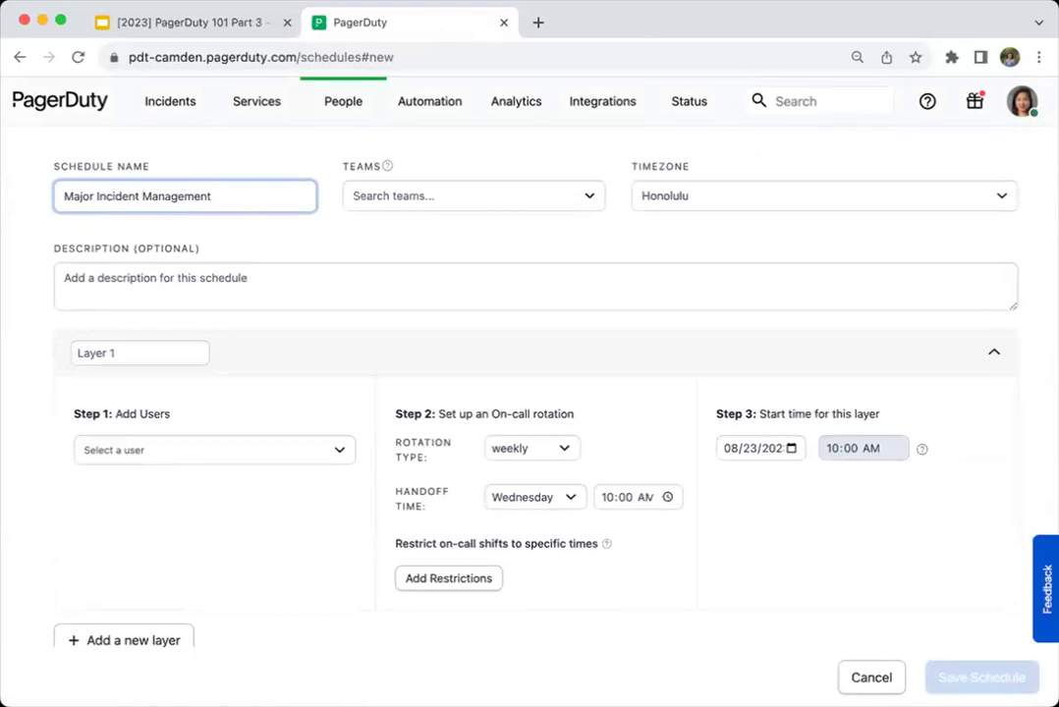
text( (MIM) - Primary)
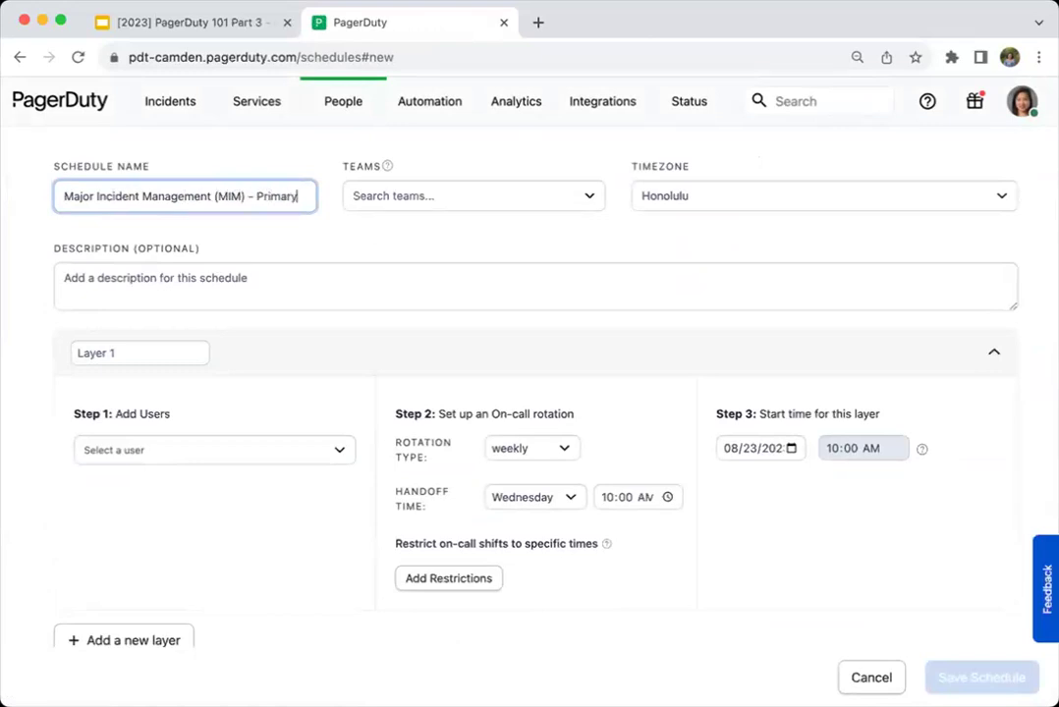
double_click(278, 196)
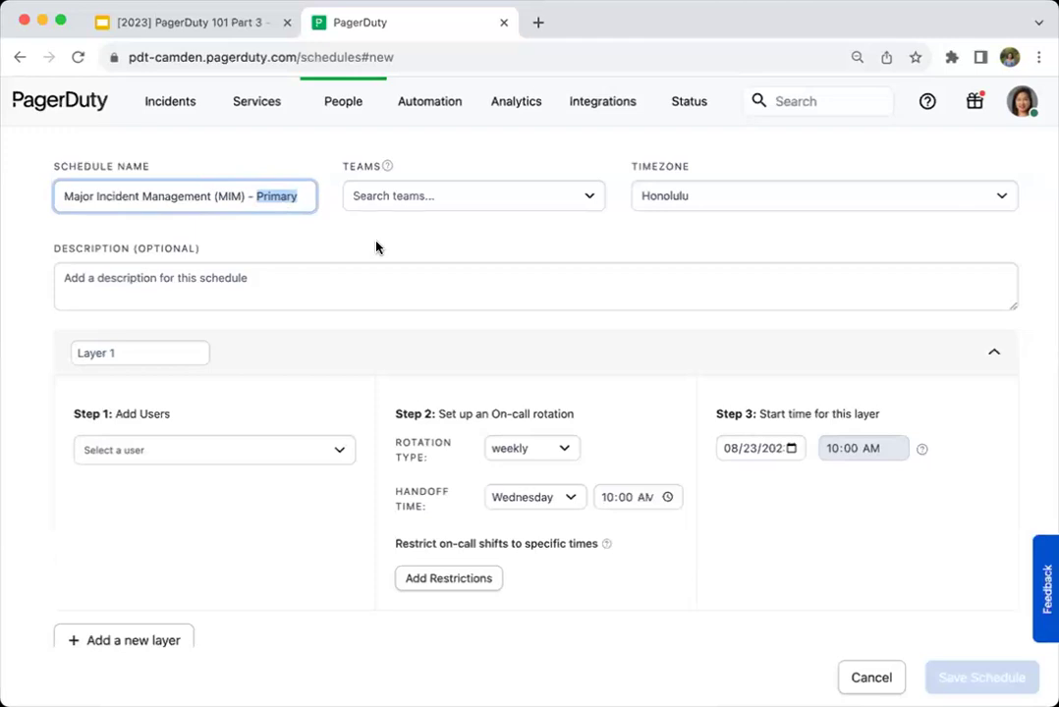
click(308, 245)
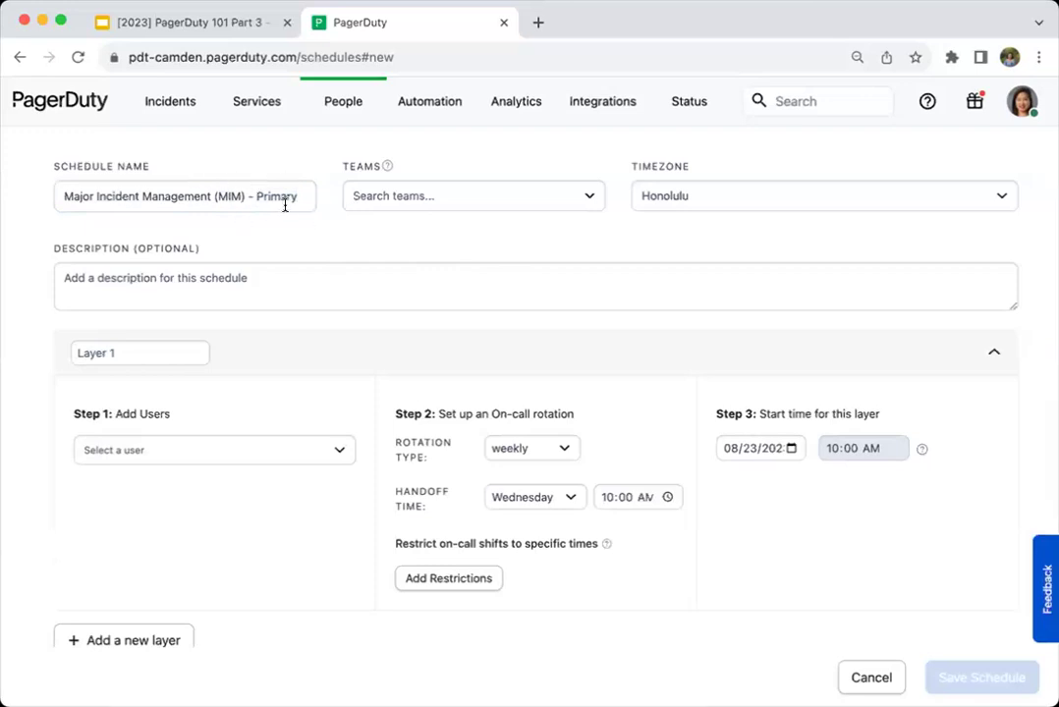
Step: Set the new schedule's time zone to (UTC+00:00) Etc/UTC
click(788, 195)
text(utc)
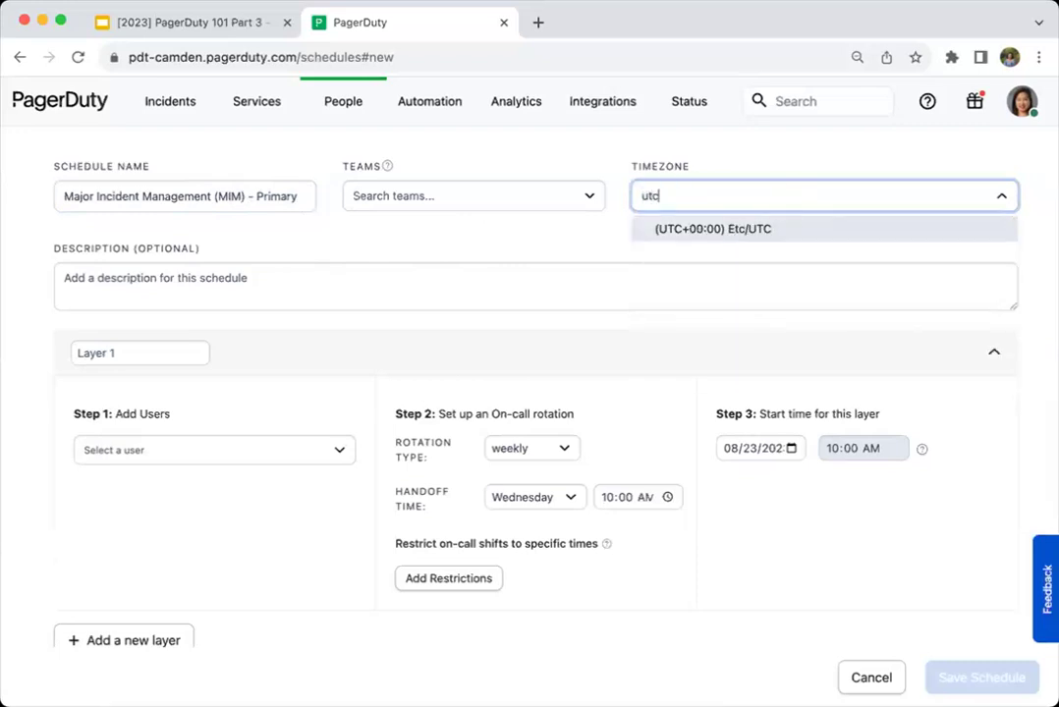
click(751, 229)
Step: Describe the schedule on three lines as Layer 1: APJ shift, Layer 2: EMEA shift, Layer 3: AMER shift, and enlarge the field to fit
click(124, 279)
text(Layer 1: A)
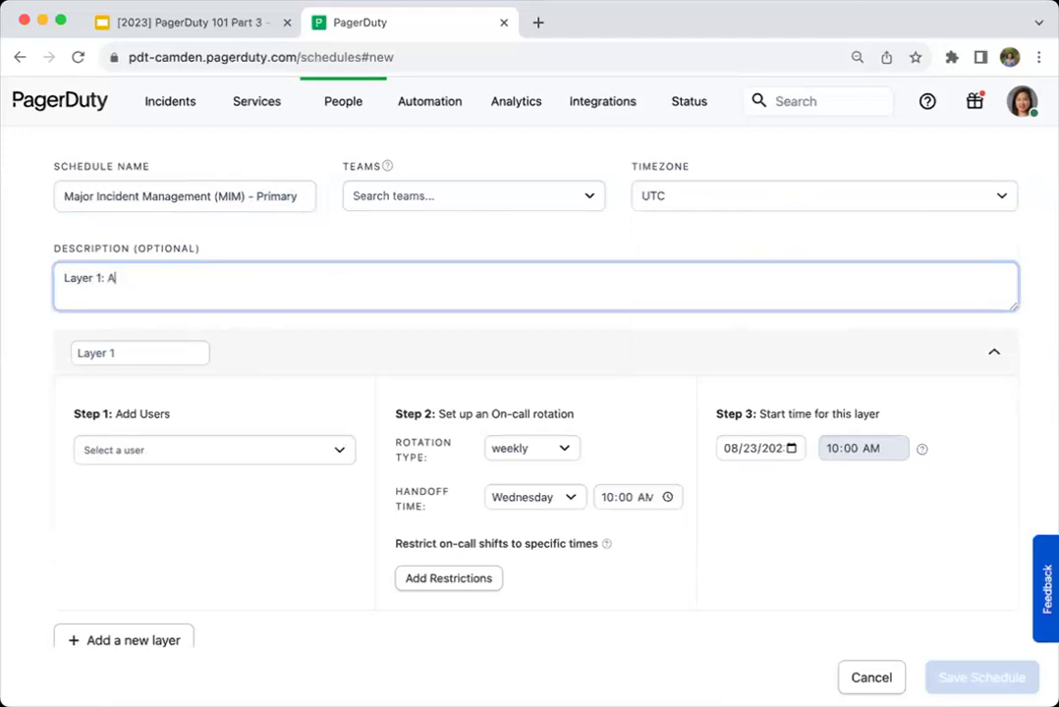
text(PJ shift Layer 2: EMEA shift)
key(Return)
text(Layer)
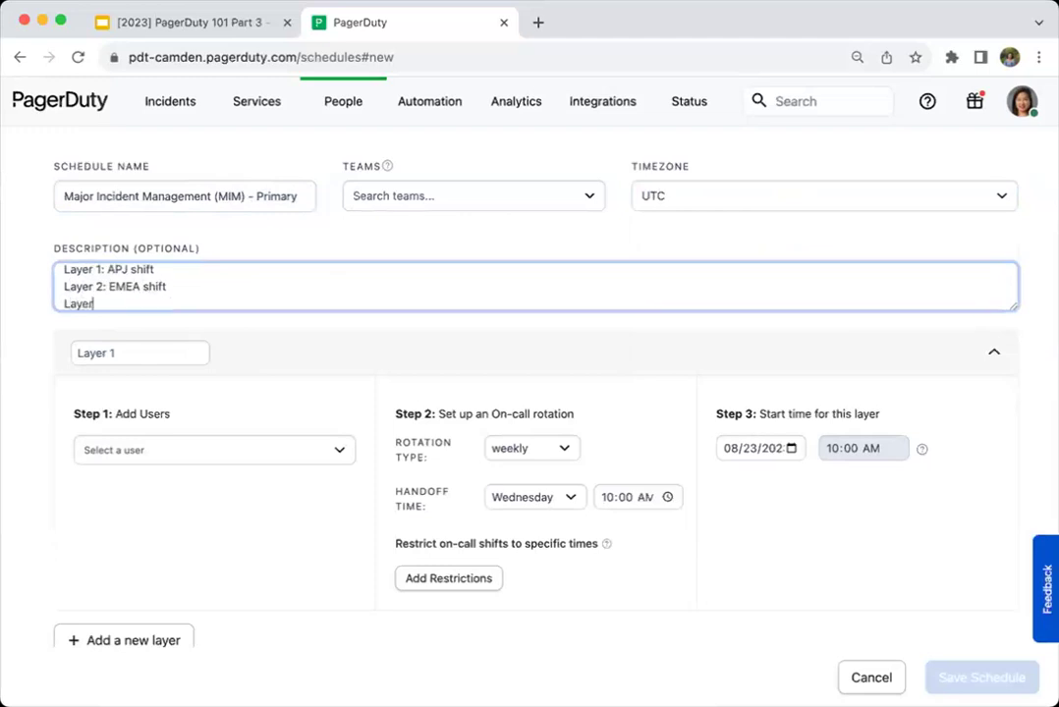
text( 3: AMER shift)
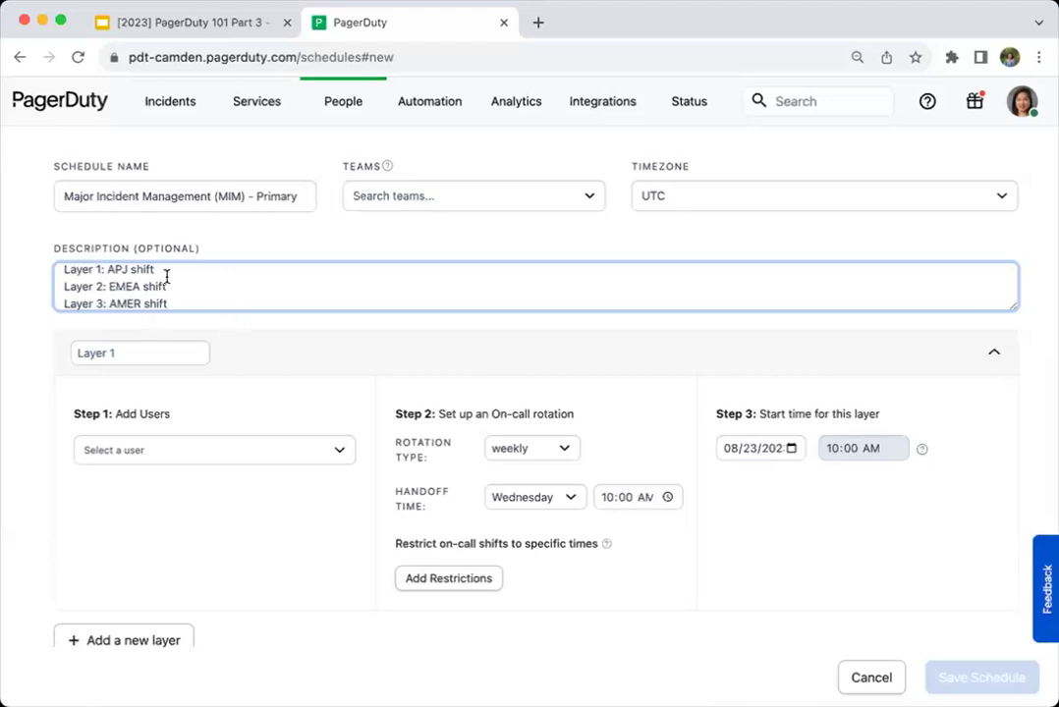
drag(1012, 307, 1005, 321)
click(29, 261)
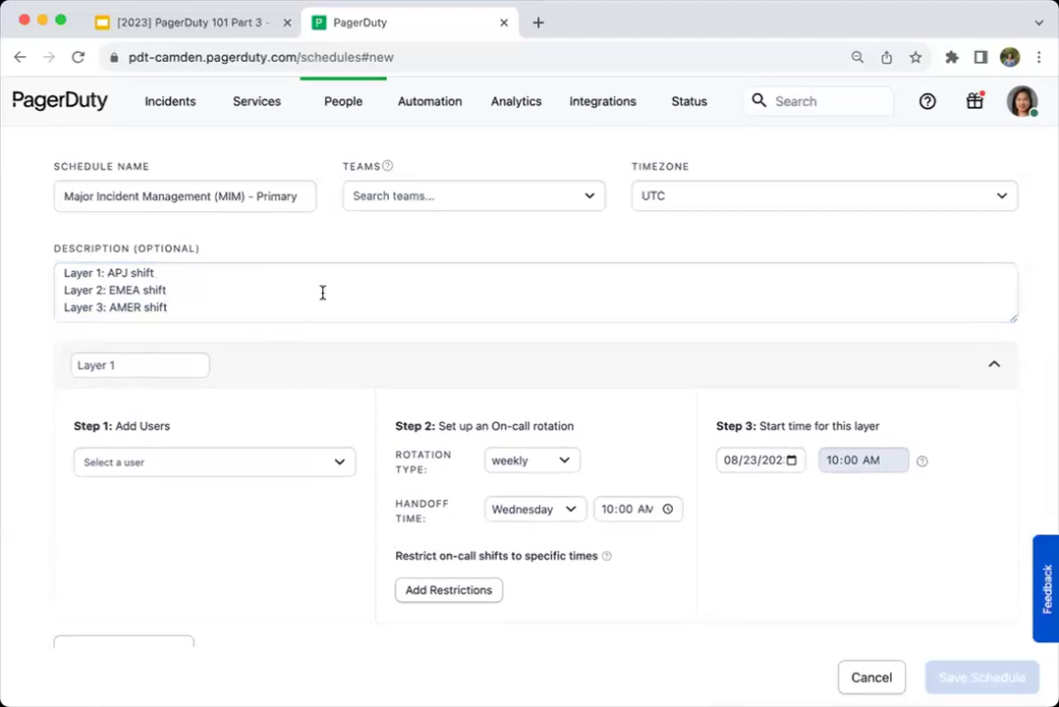
Step: Name the first layer APJ and add its first on-call user
click(152, 365)
text(APJ)
click(248, 463)
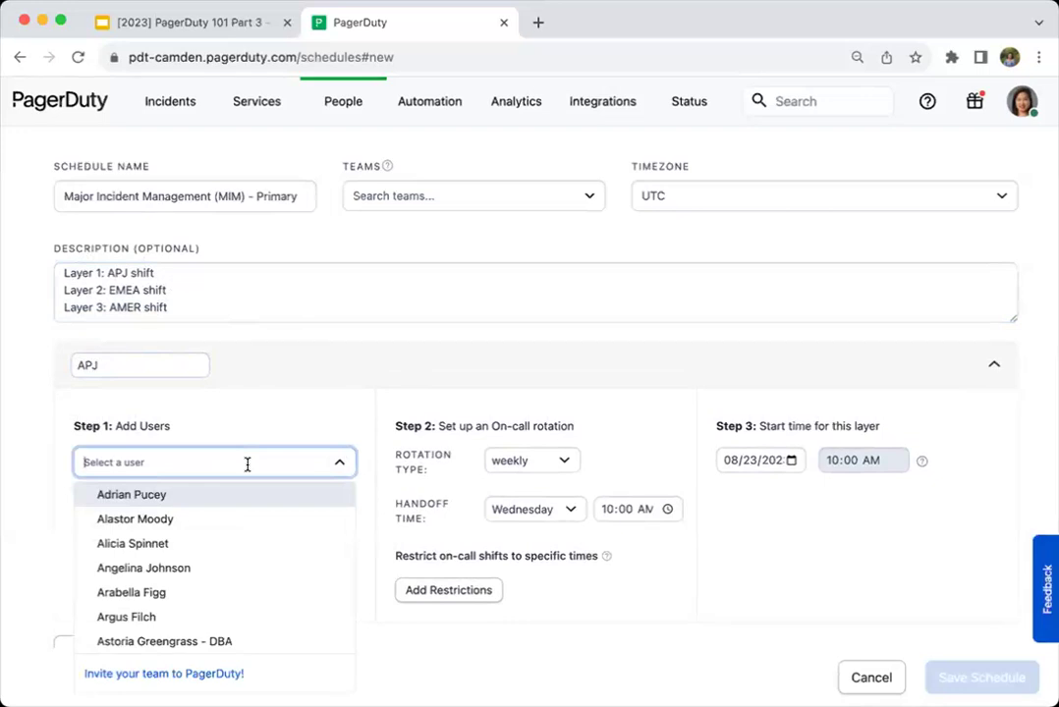
scroll(256, 524, down, 5)
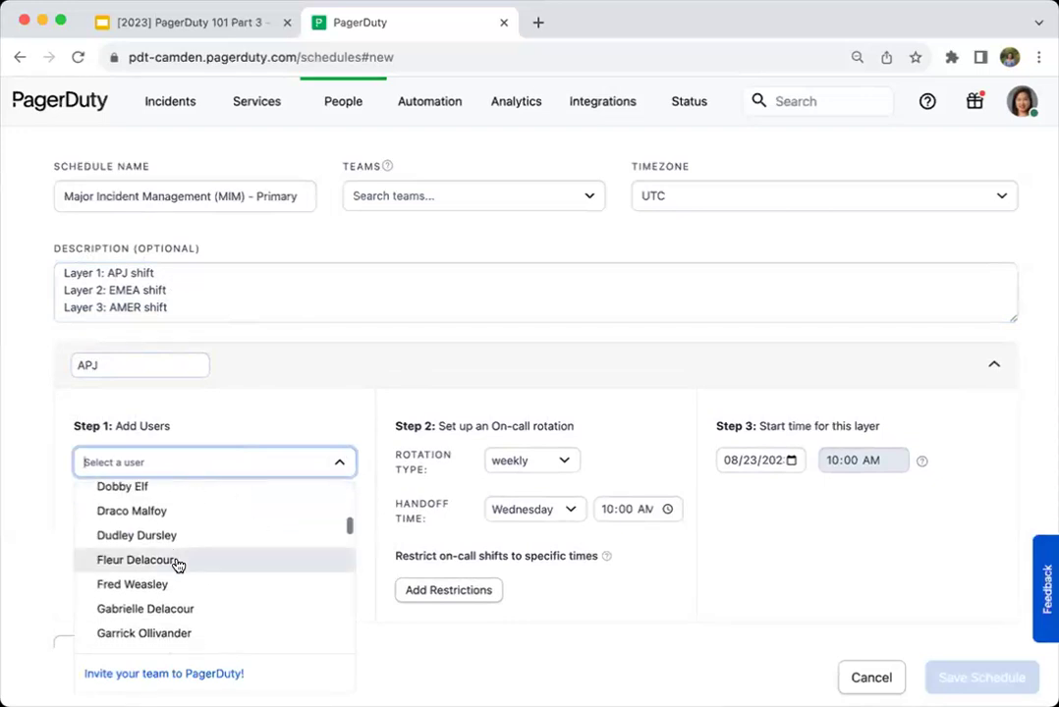
click(162, 513)
Step: Add two more users to the APJ layer, making a three-person rotation
click(133, 499)
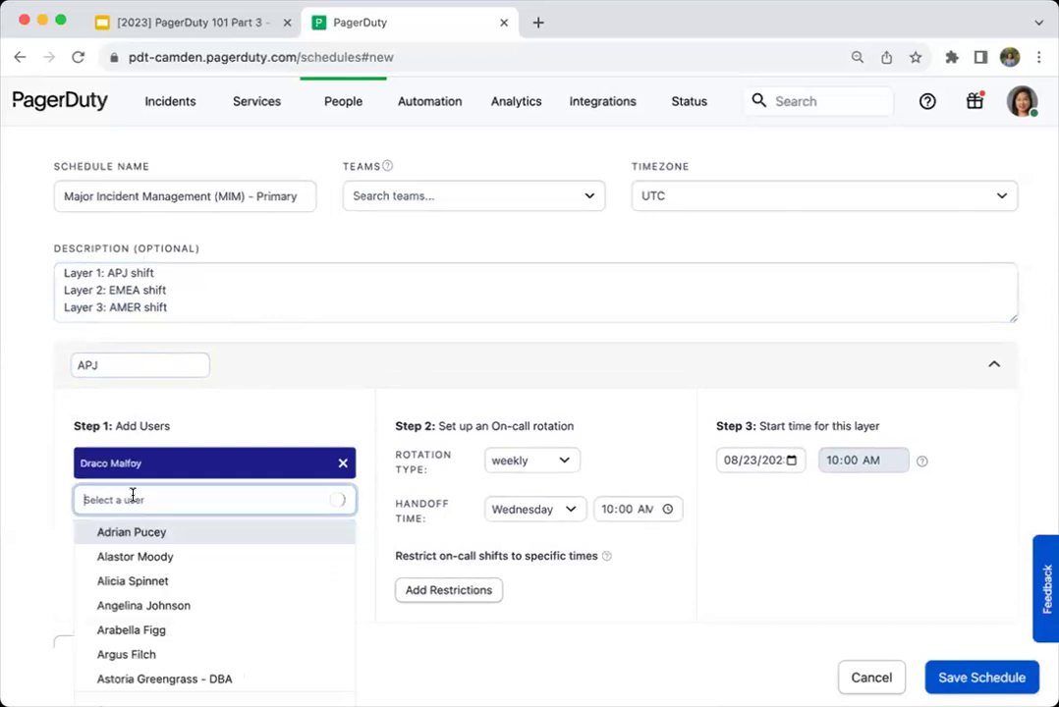
text(padma)
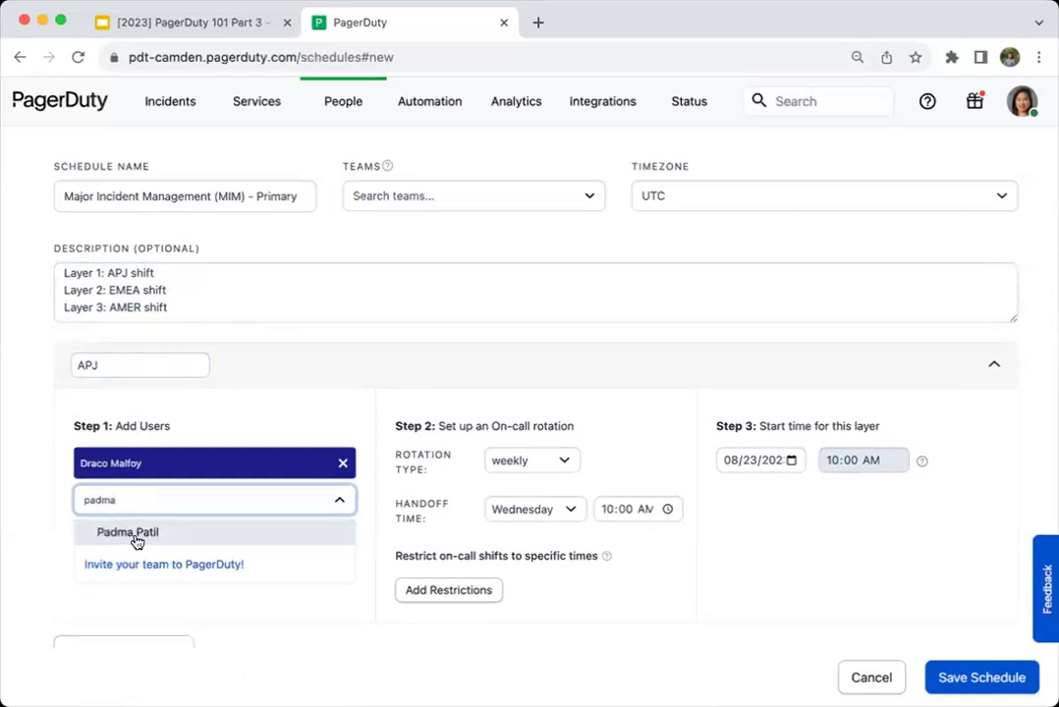
click(137, 535)
click(136, 535)
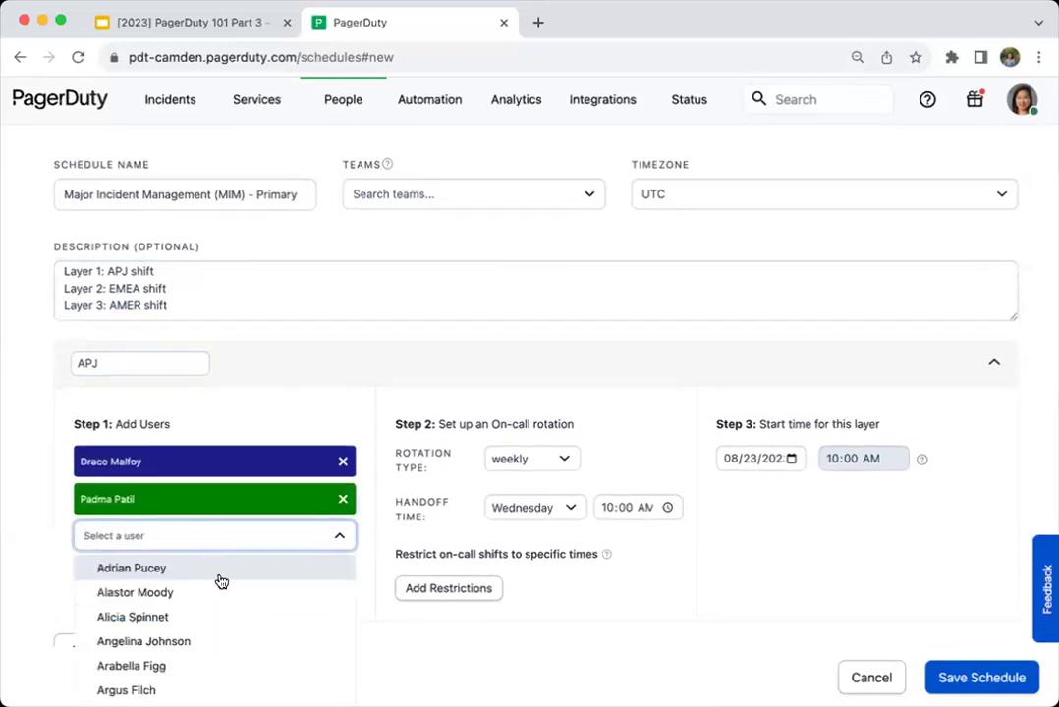
scroll(221, 580, down, 5)
scroll(220, 582, down, 3)
click(202, 605)
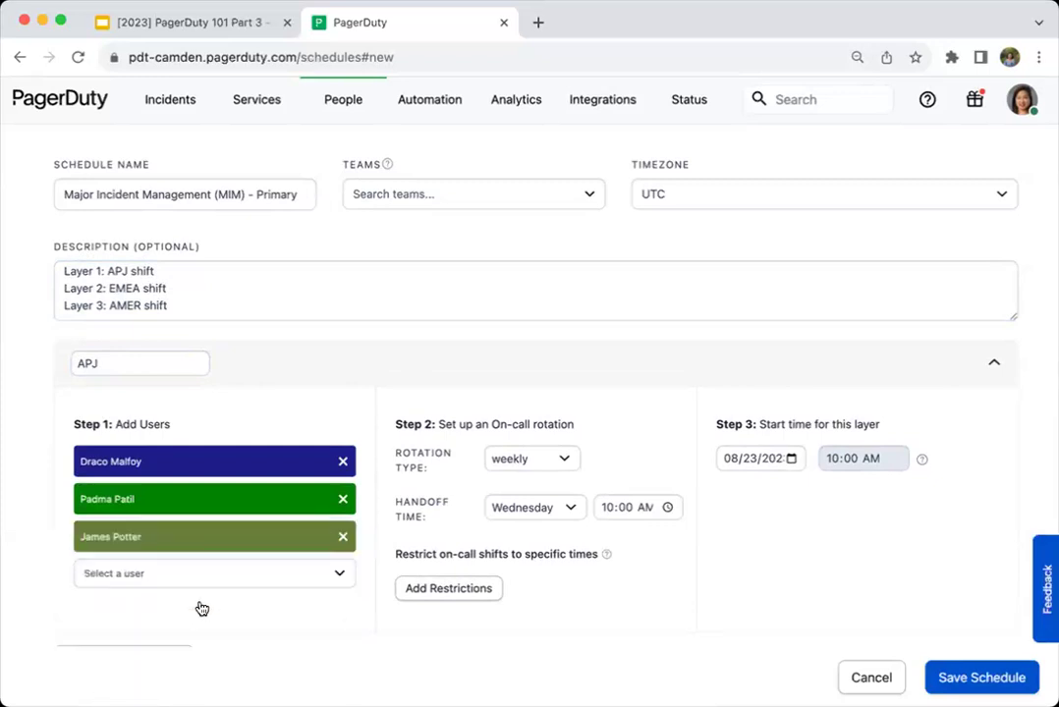
scroll(290, 632, down, 1)
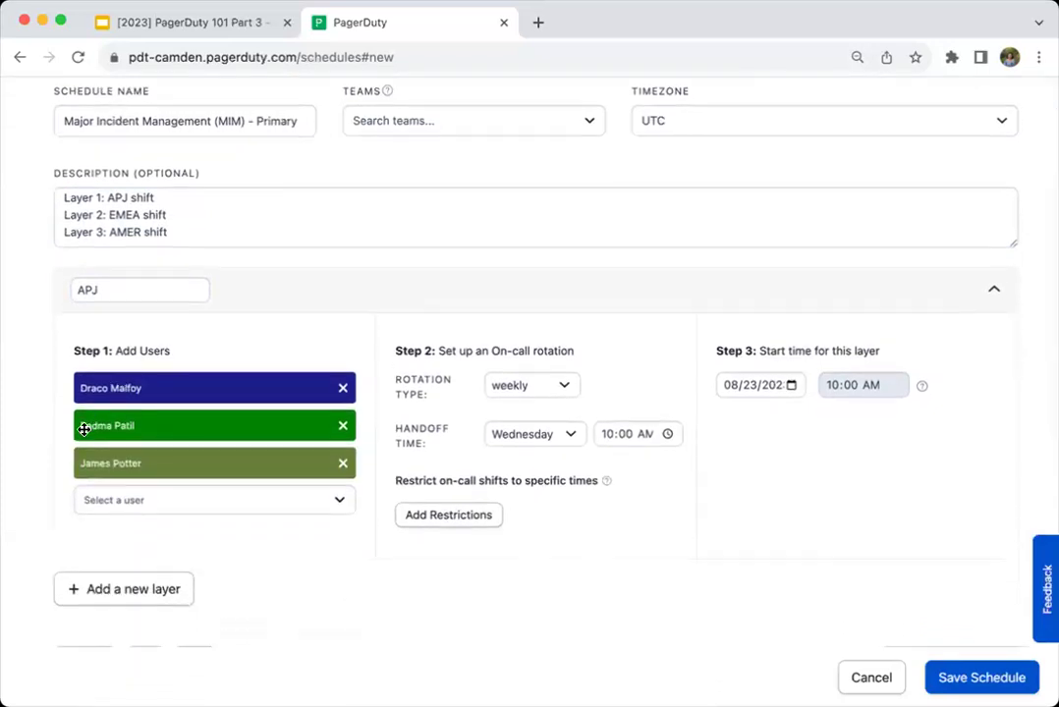
Step: Set the APJ layer to a daily rotation with a handoff time of 12:00 AM
scroll(155, 481, down, 3)
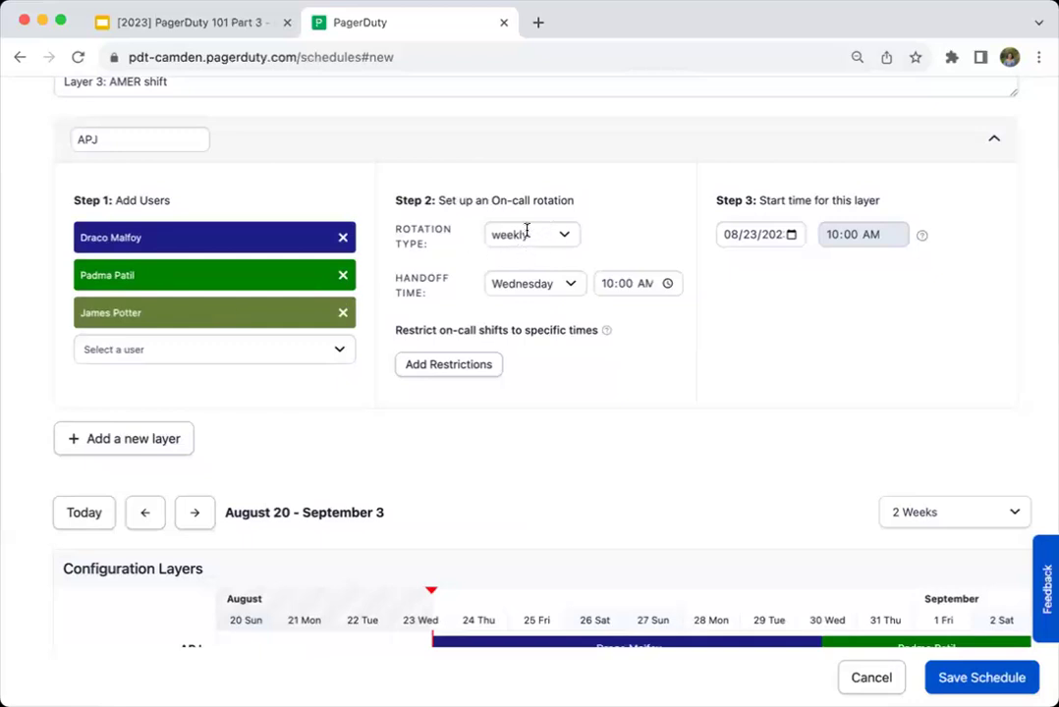
click(565, 235)
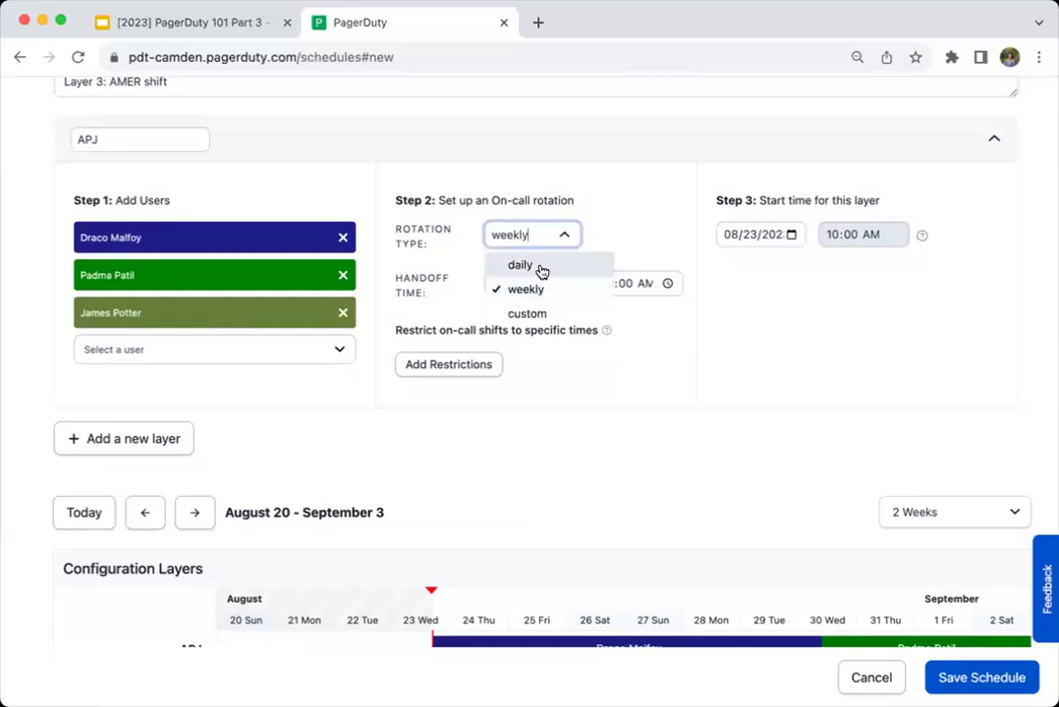
click(541, 270)
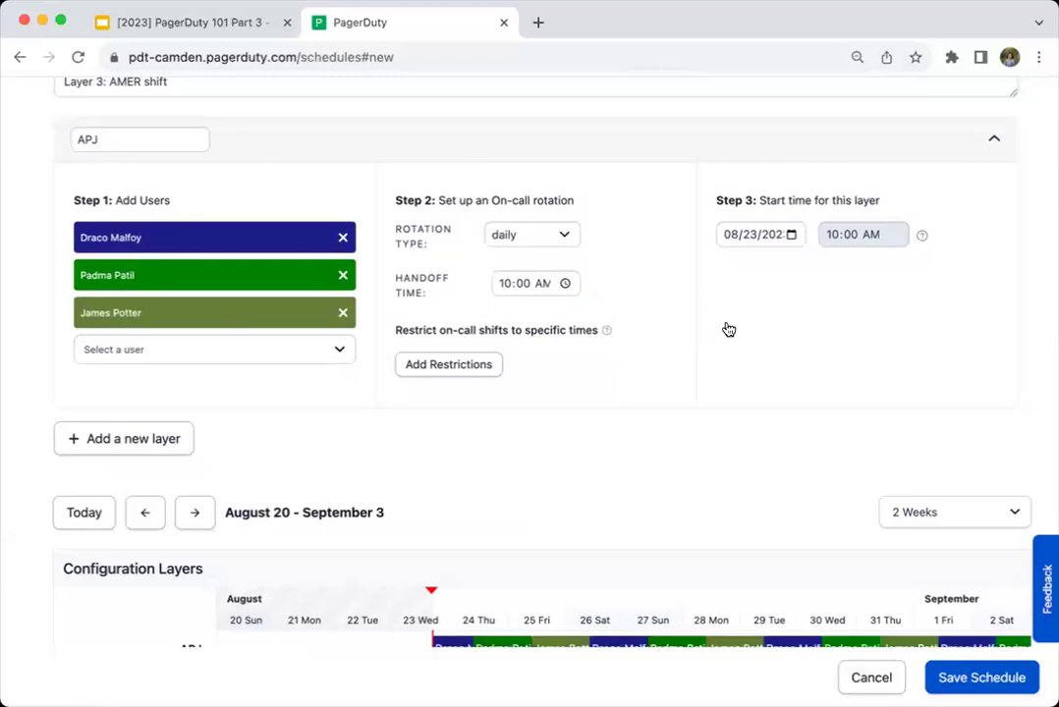
click(498, 284)
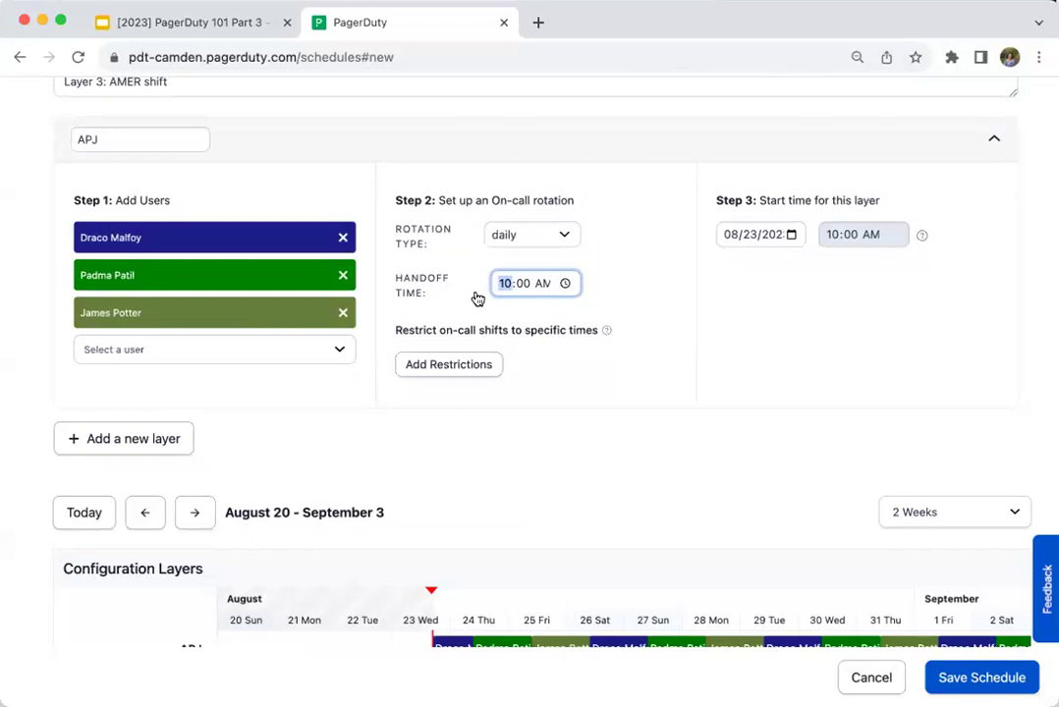
text(12)
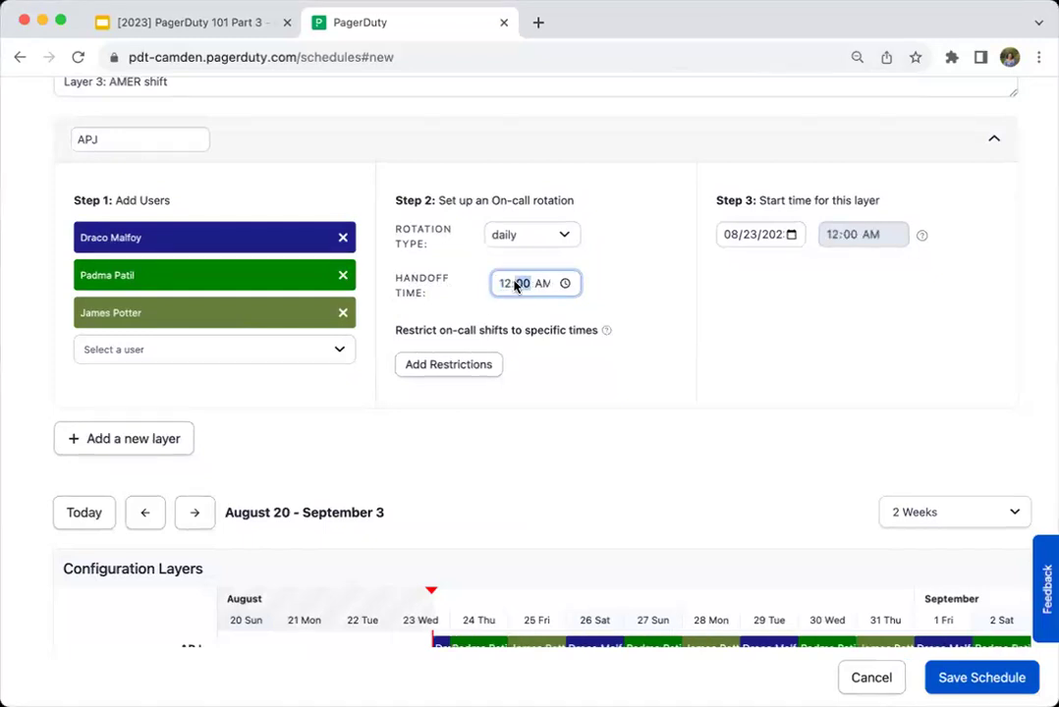
click(640, 310)
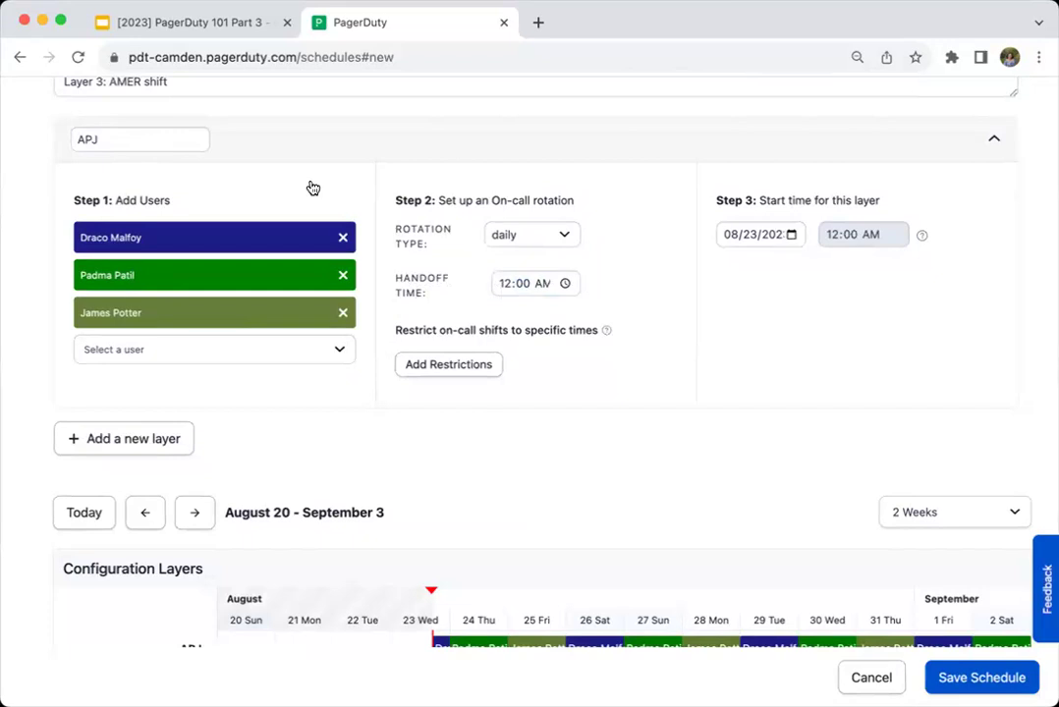
Step: Examine the APJ shifts in the configuration layers preview and the layer's start time setting
scroll(632, 331, down, 3)
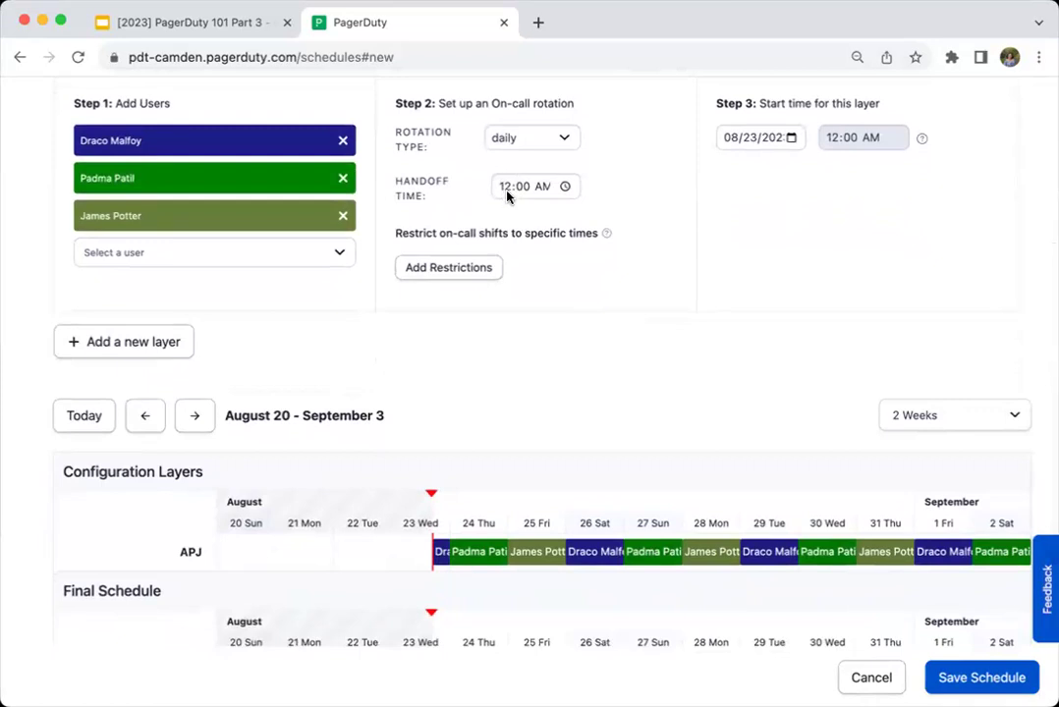
scroll(440, 575, down, 5)
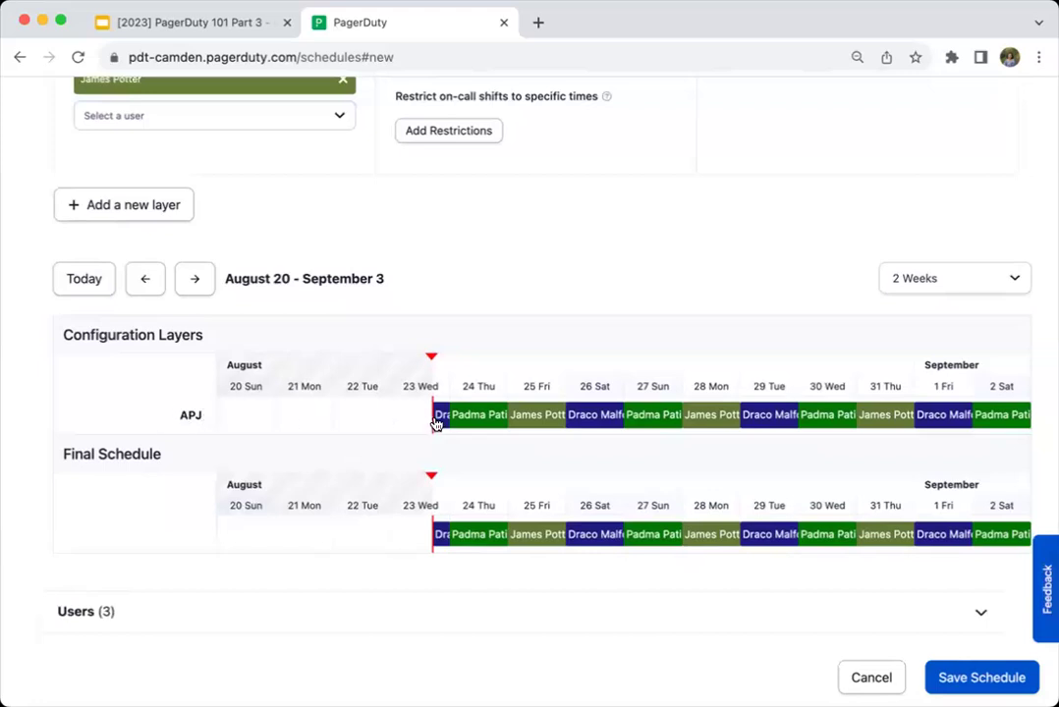
mouse_move(439, 421)
mouse_move(478, 423)
scroll(831, 445, up, 5)
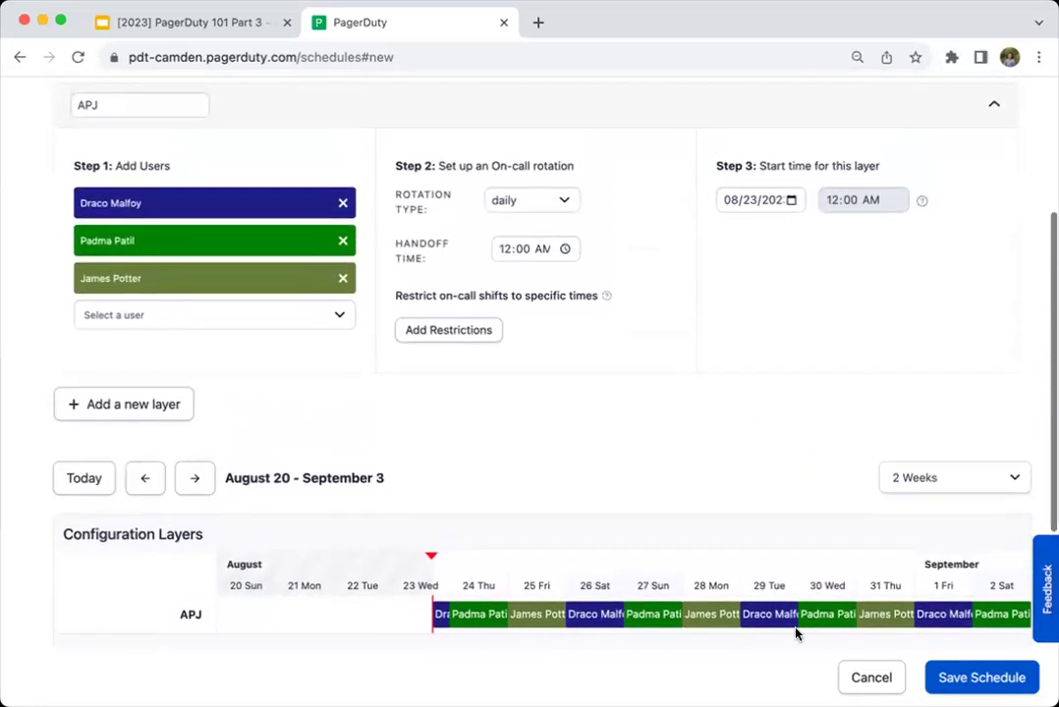
mouse_move(772, 194)
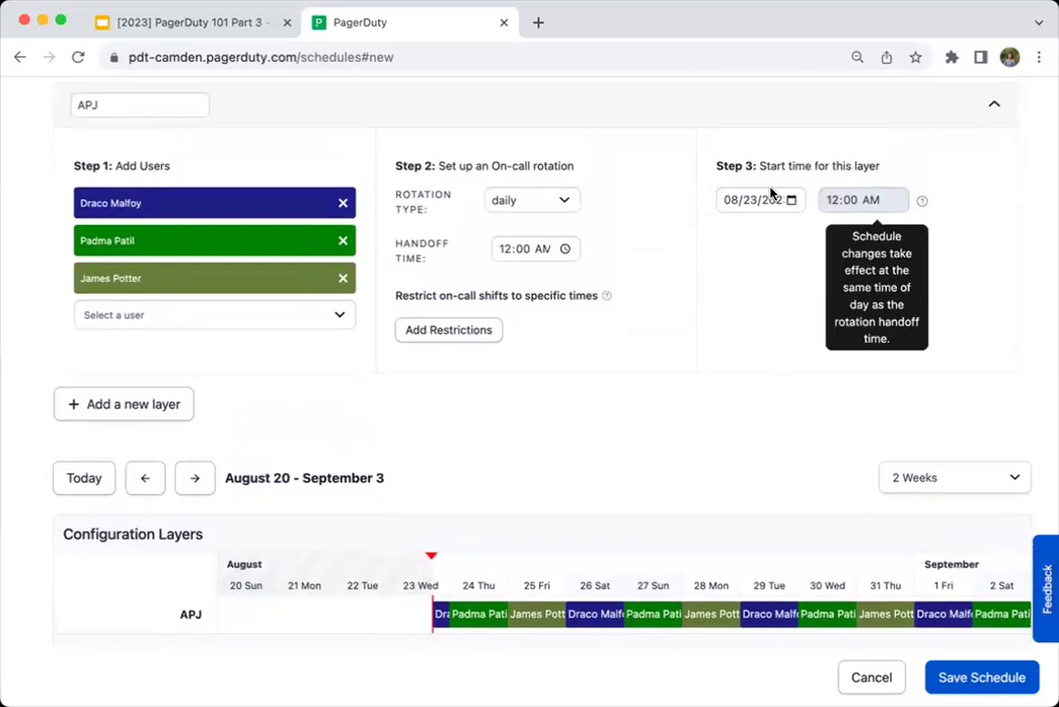
Step: Add a second layer to the schedule and name it EMEA
click(97, 411)
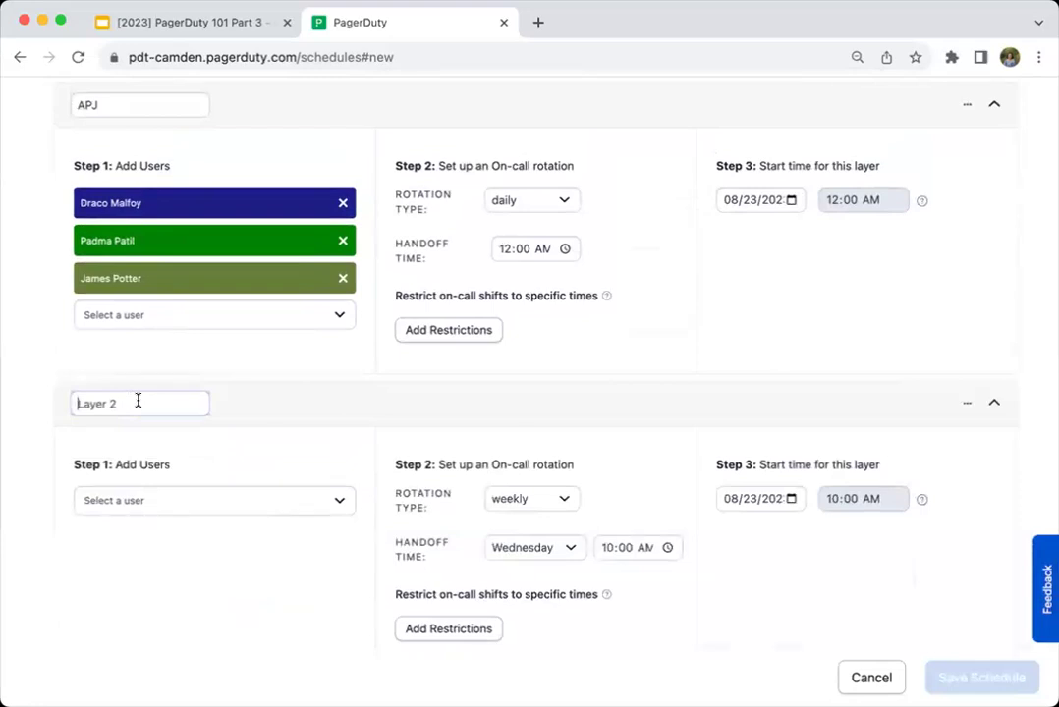
click(137, 401)
text(EMEA)
scroll(304, 482, down, 2)
scroll(305, 482, up, 2)
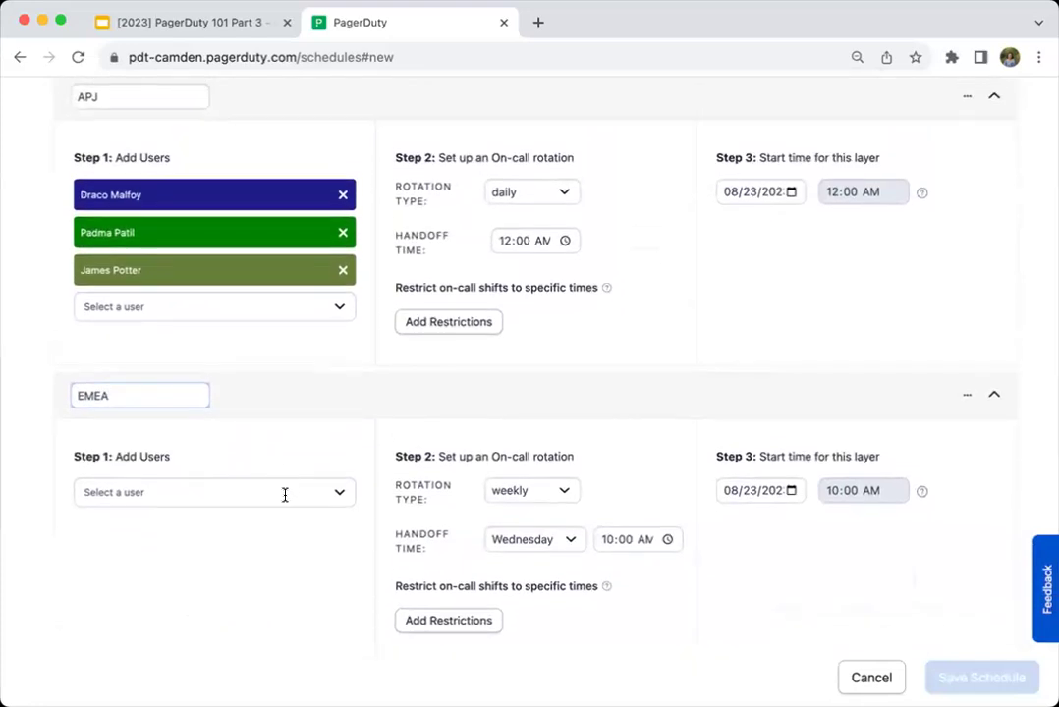
Step: Add three on-call users to the EMEA layer
click(281, 494)
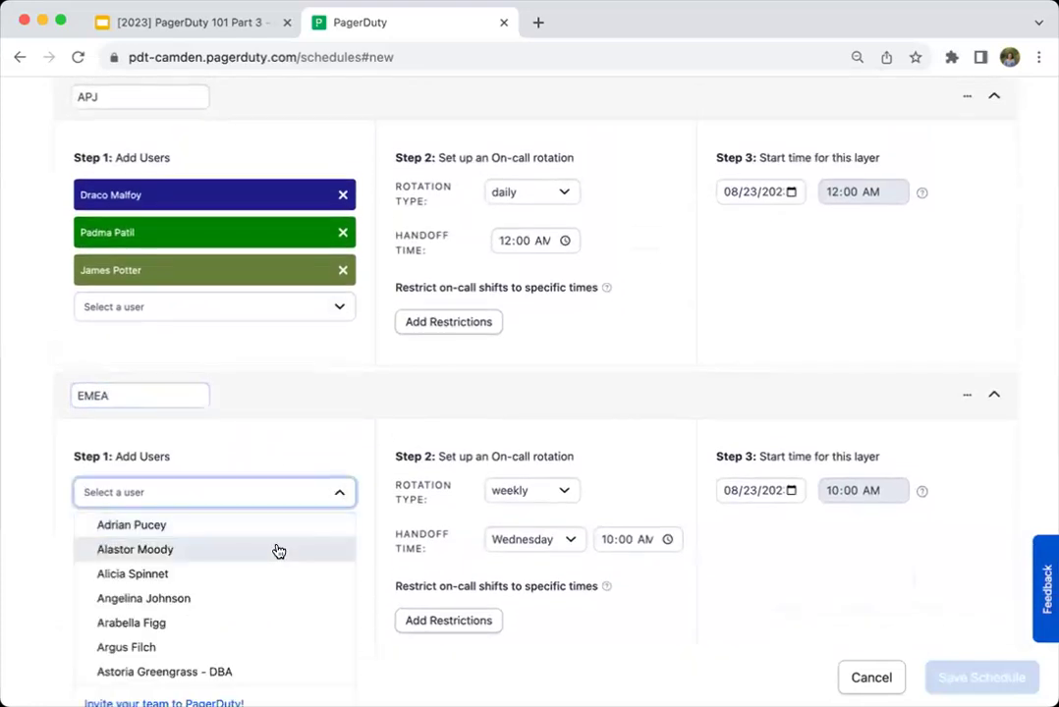
scroll(271, 574, down, 5)
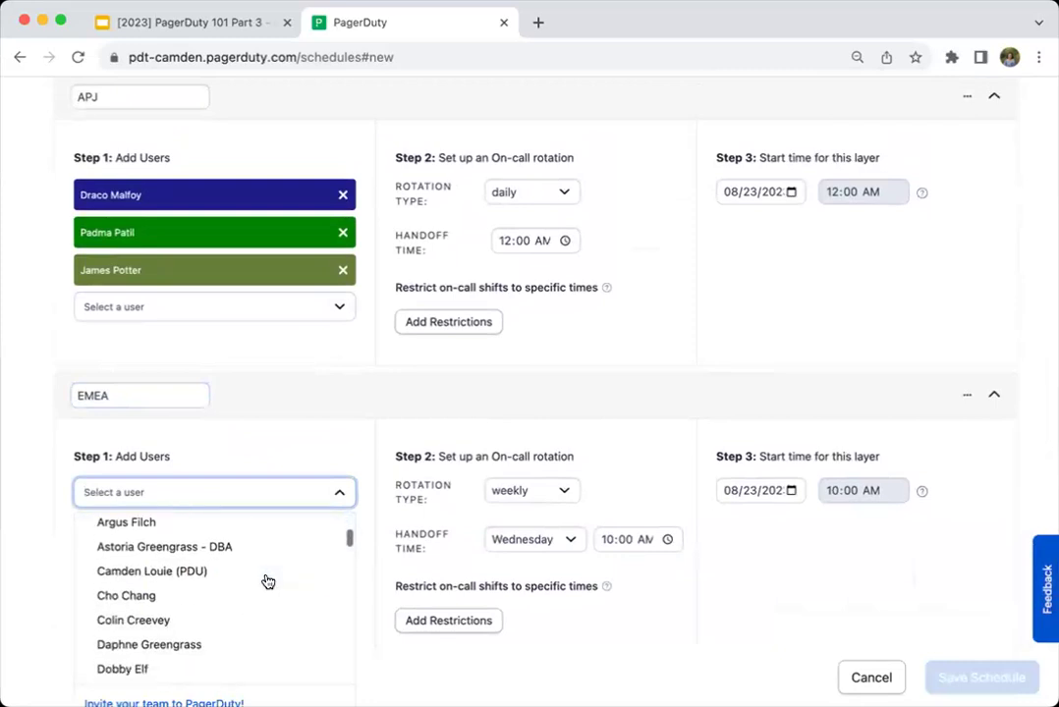
scroll(267, 587, down, 1)
click(213, 618)
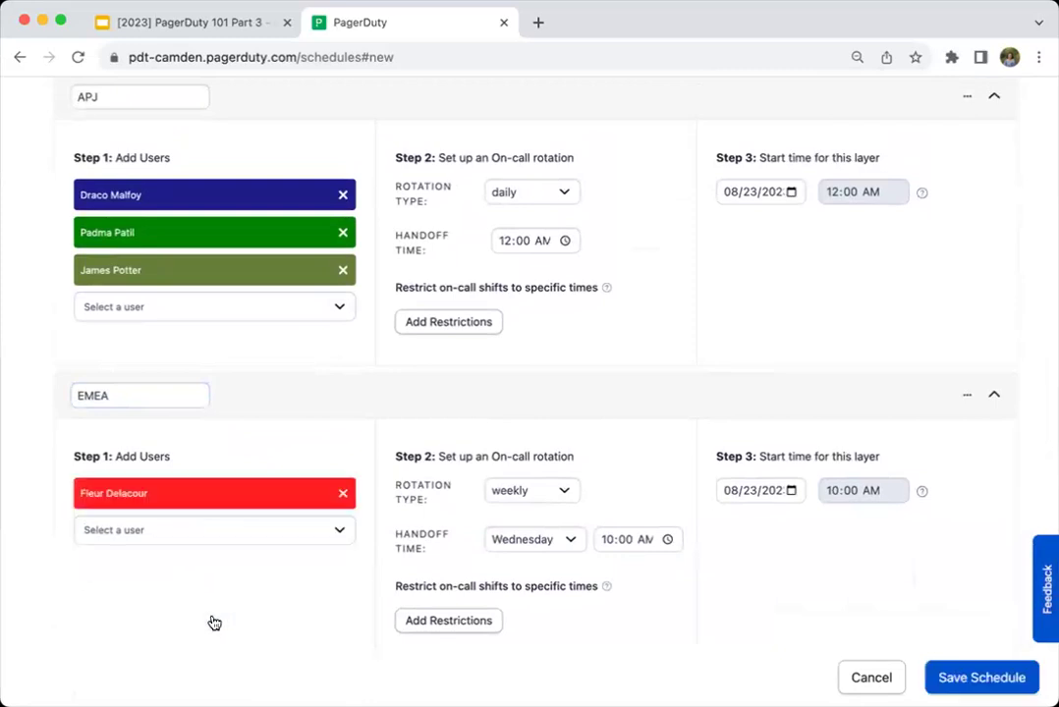
click(234, 539)
scroll(248, 589, down, 15)
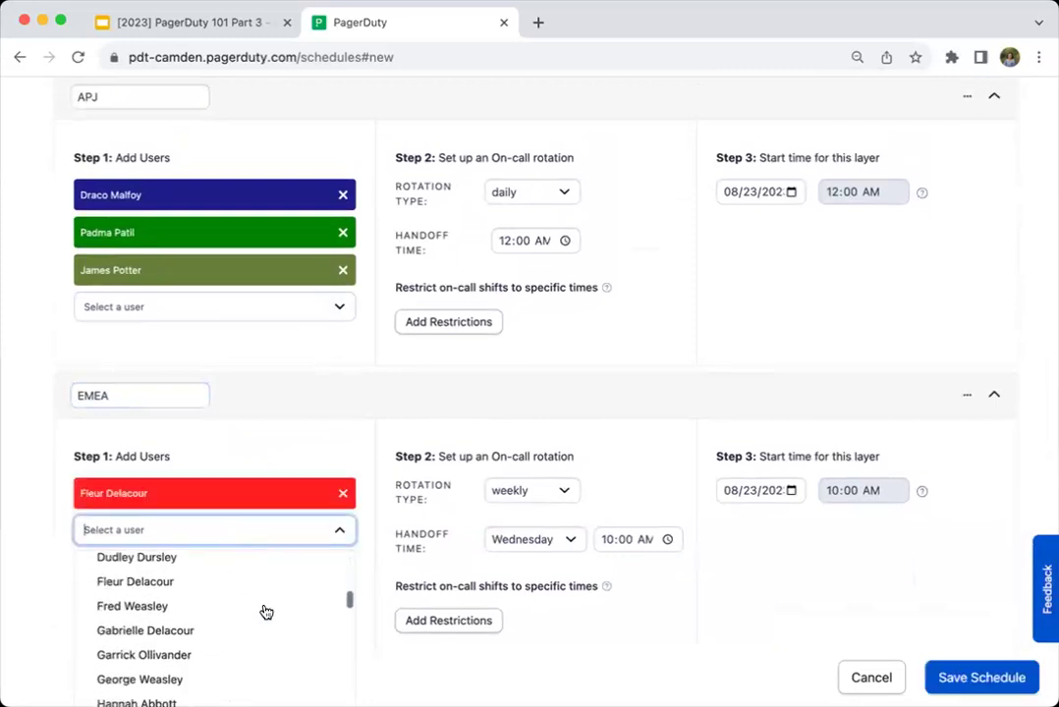
click(192, 602)
click(230, 567)
scroll(242, 594, down, 2)
scroll(242, 594, down, 15)
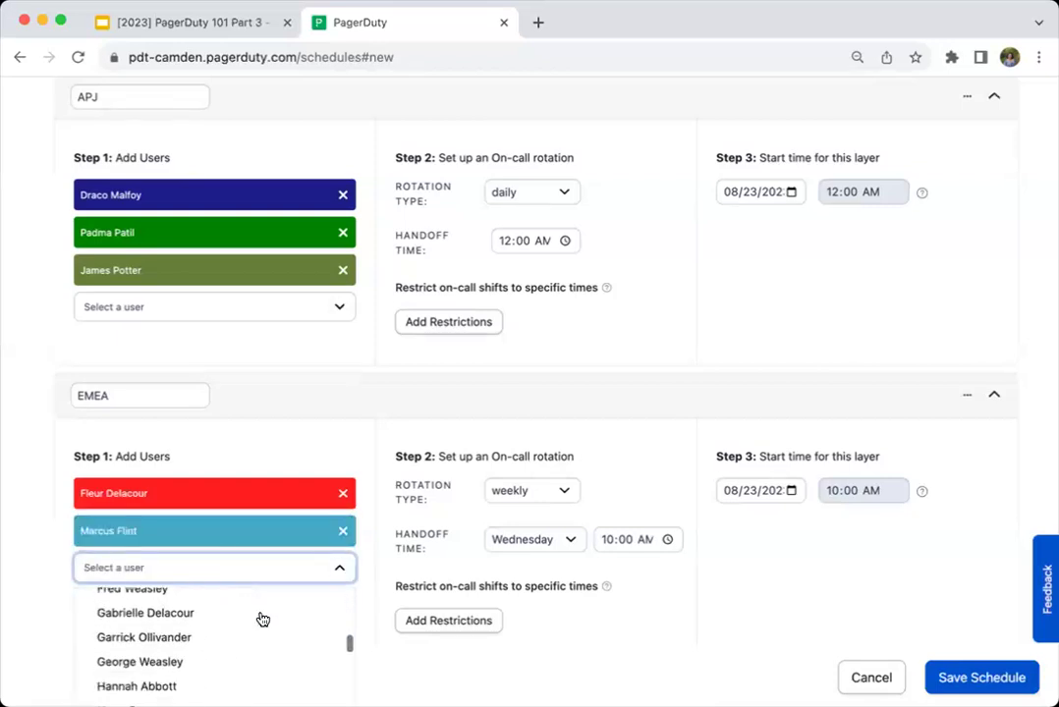
scroll(236, 629, down, 2)
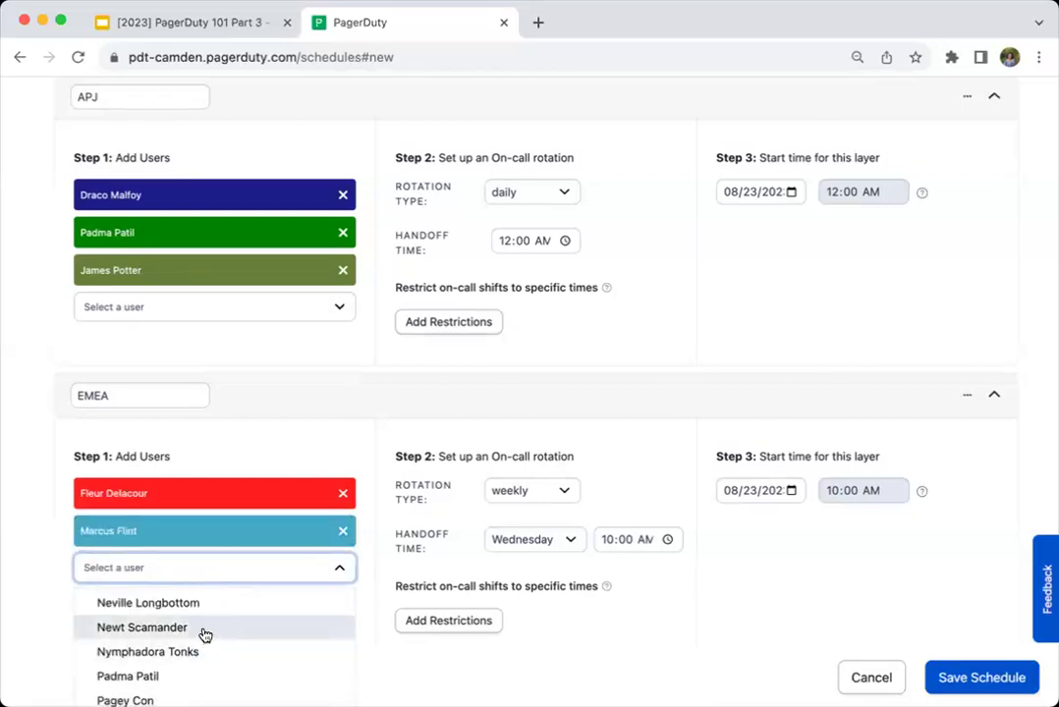
click(203, 634)
Step: Set the EMEA layer's weekly handoff to Monday at 08:00 AM
scroll(374, 448, down, 2)
scroll(374, 448, down, 1)
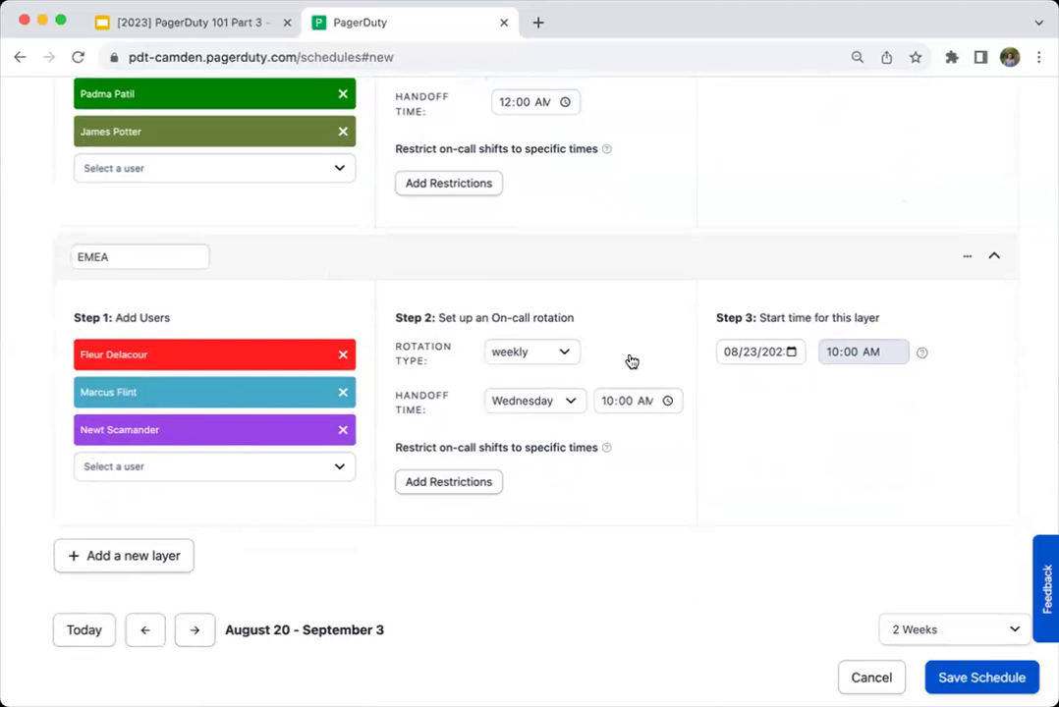
scroll(632, 362, down, 3)
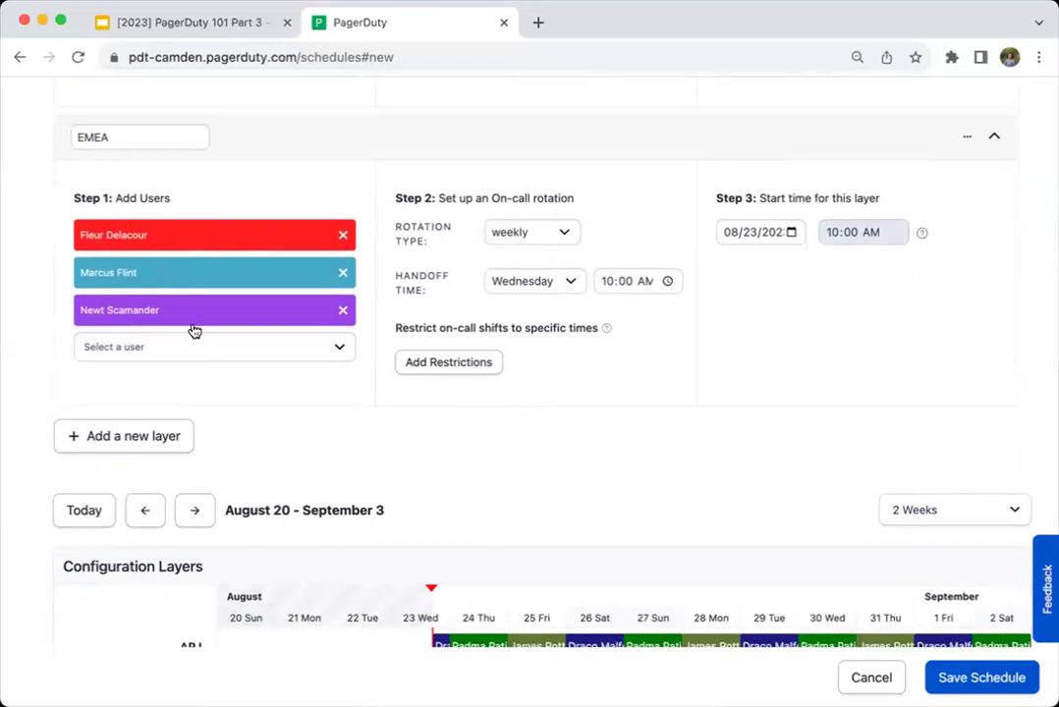
click(566, 285)
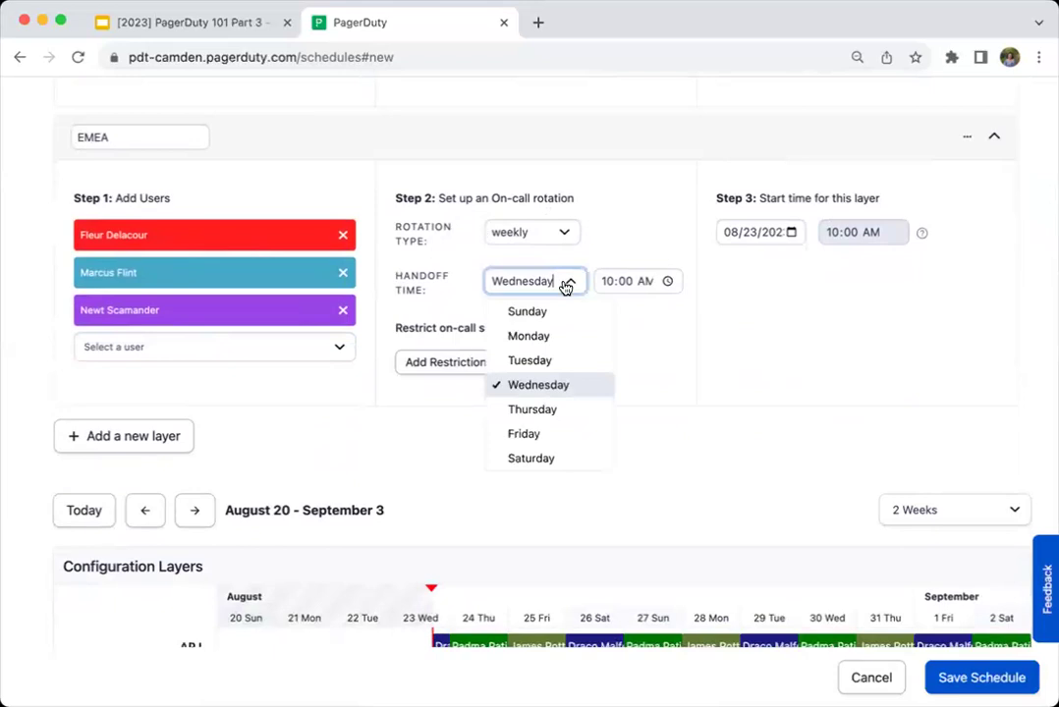
click(543, 336)
text(08)
click(598, 300)
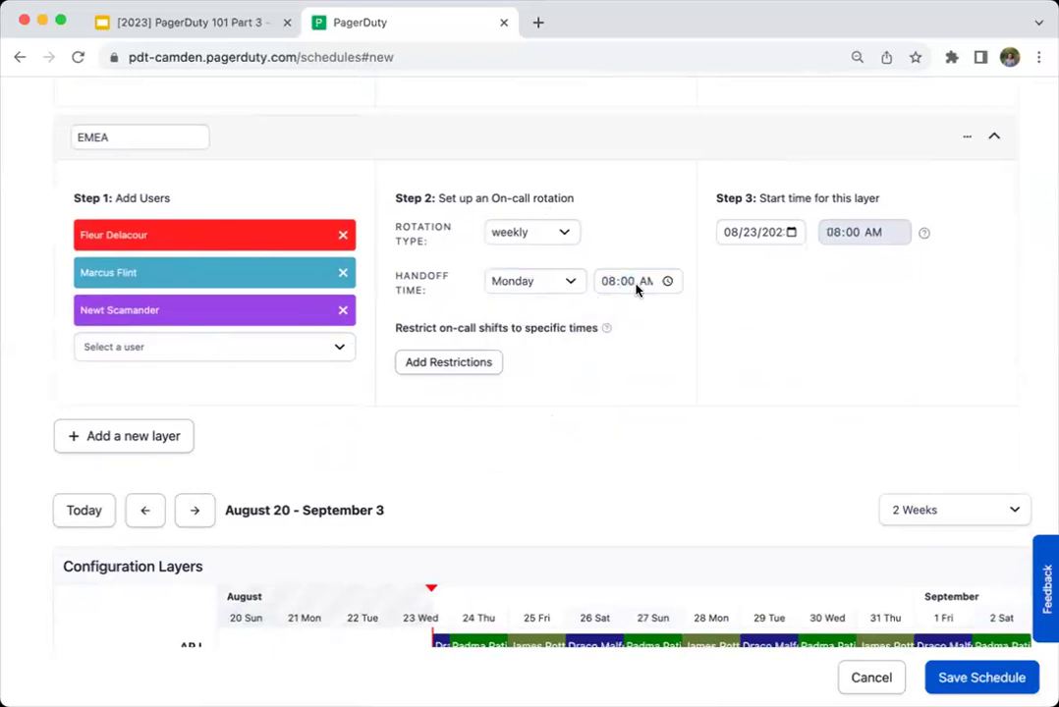
Step: Compare the APJ and EMEA configuration layers with the final schedule and check the shift times
scroll(749, 314, down, 1)
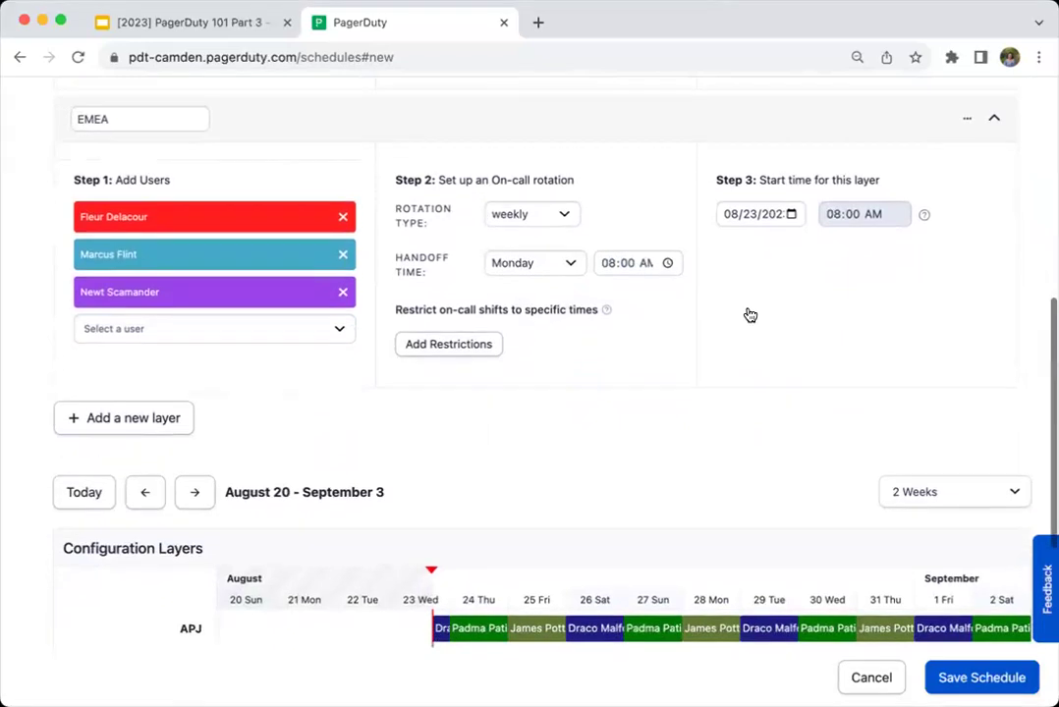
scroll(750, 315, down, 5)
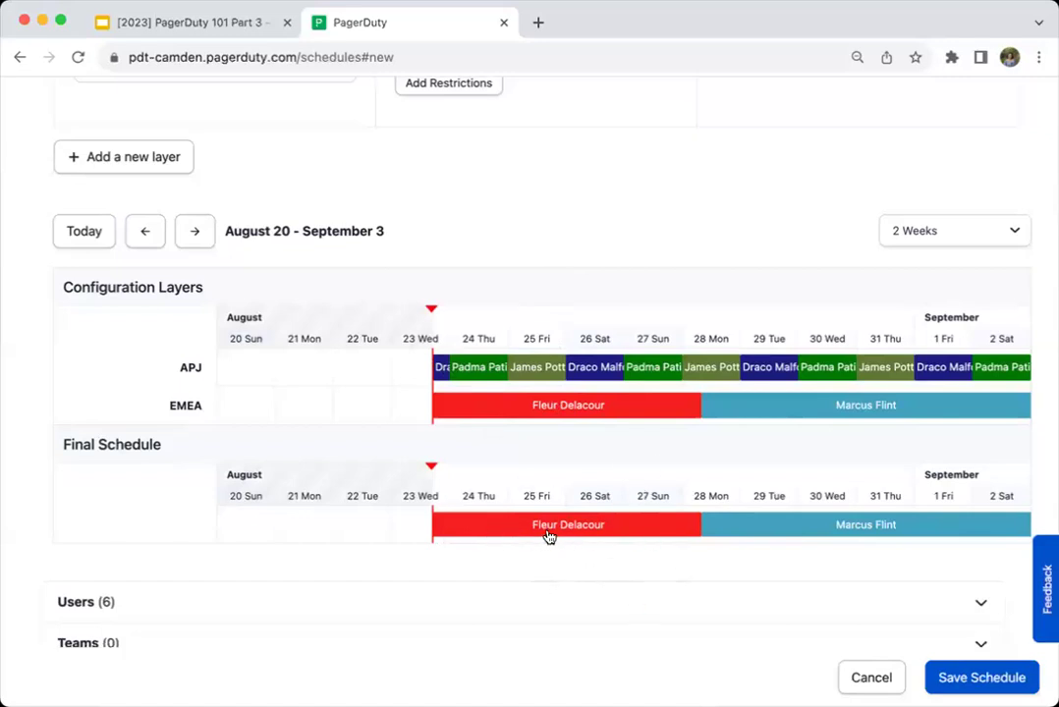
mouse_move(557, 536)
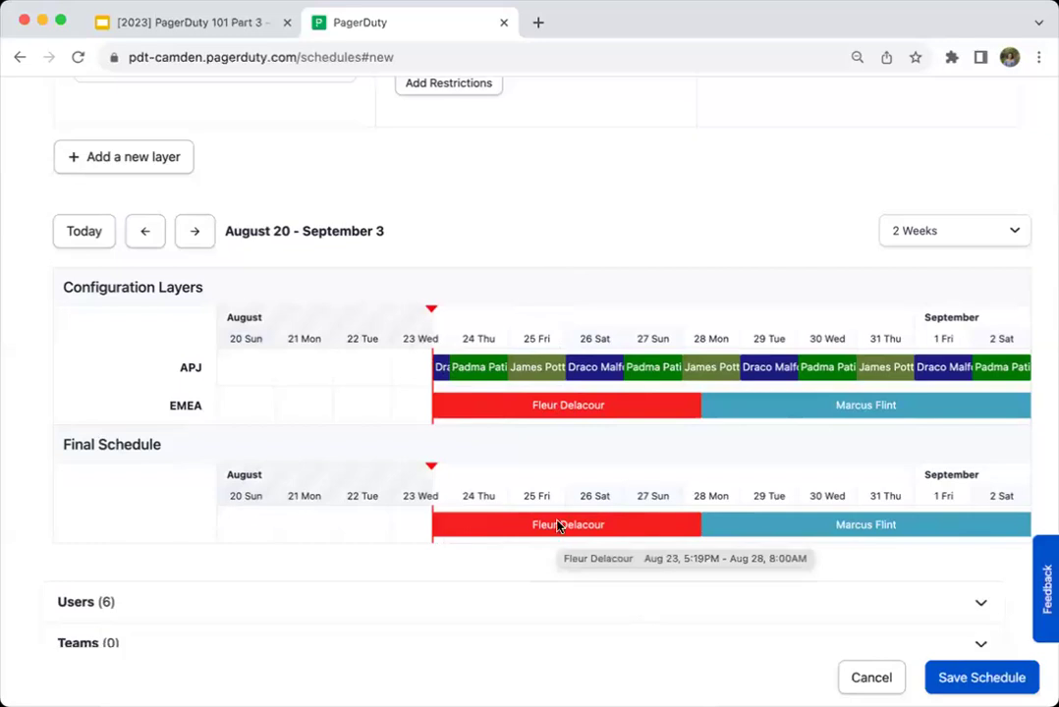
scroll(626, 447, up, 1)
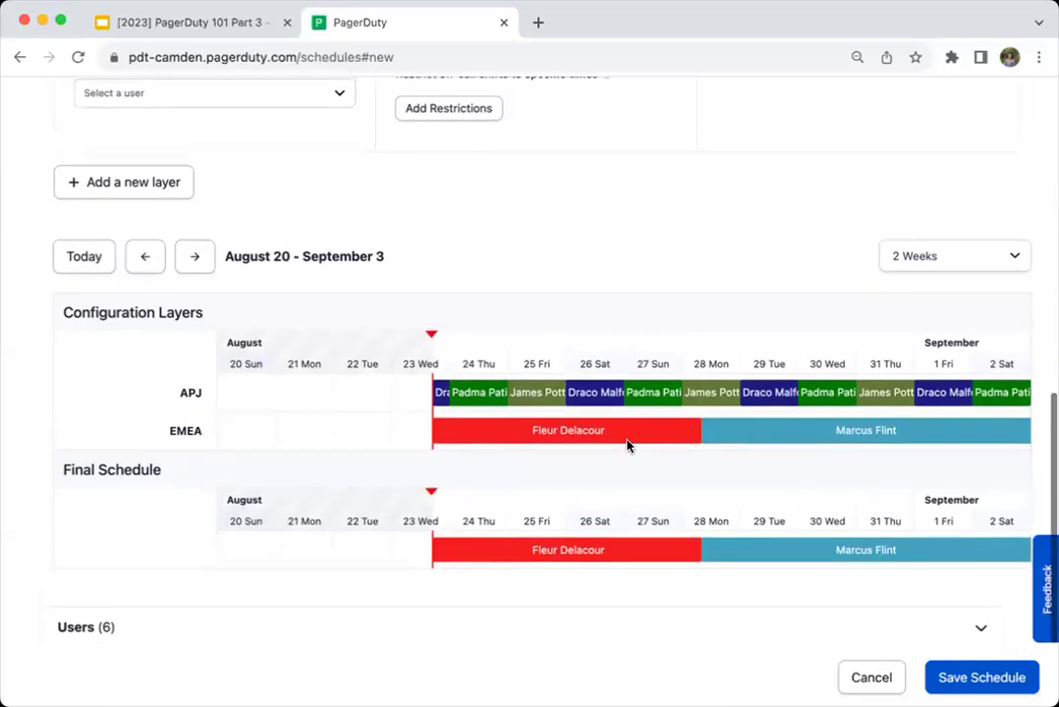
mouse_move(628, 447)
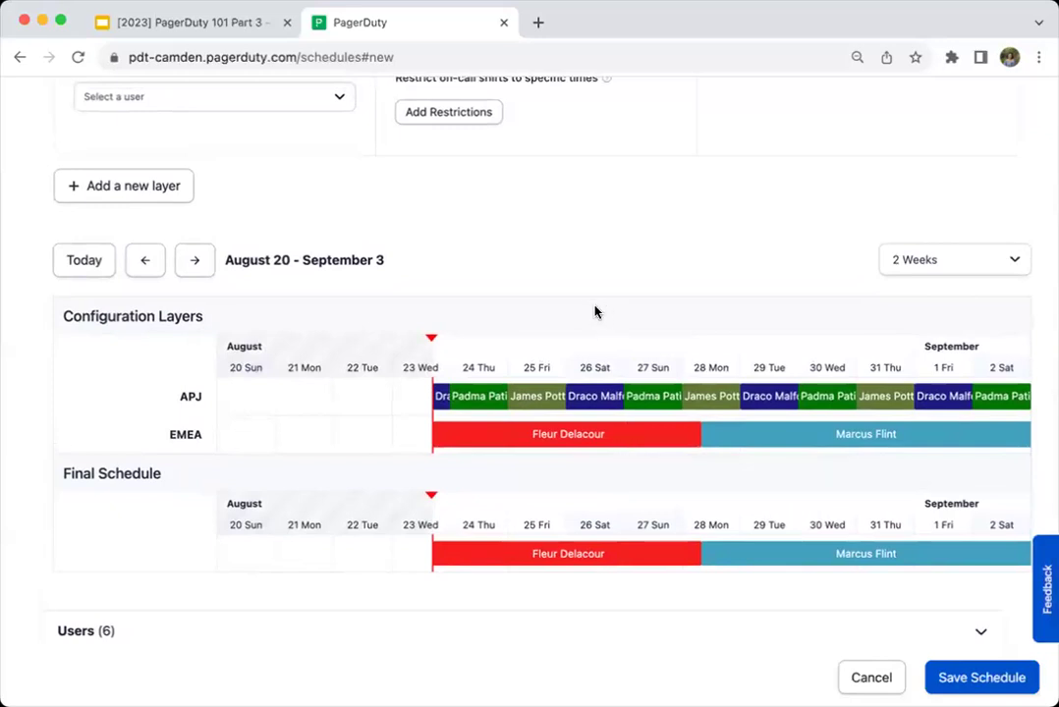
scroll(598, 313, up, 3)
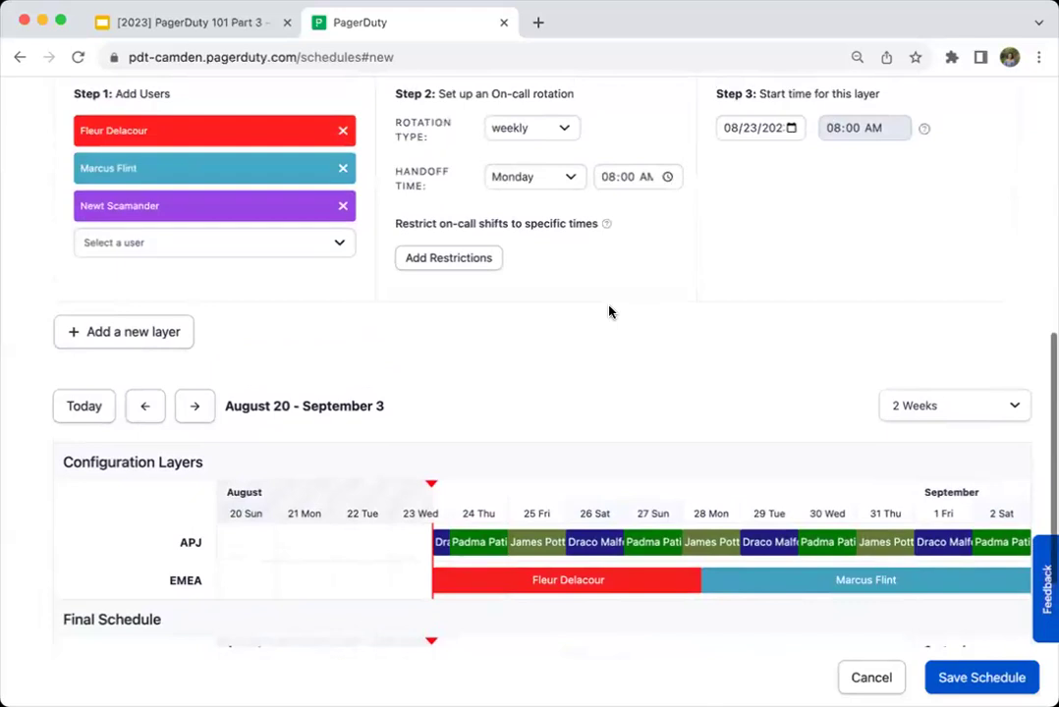
Step: Restrict the EMEA layer's on-call shifts to 08:00 AM through 04:00 PM each day and review the layer preview
scroll(598, 392, up, 1)
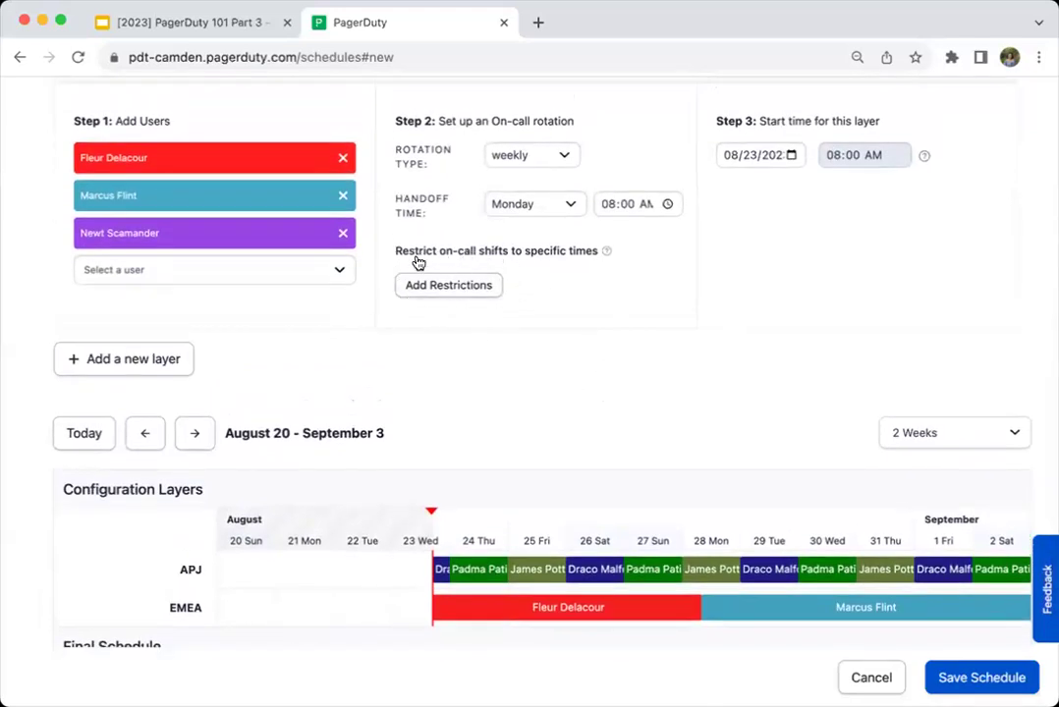
click(445, 293)
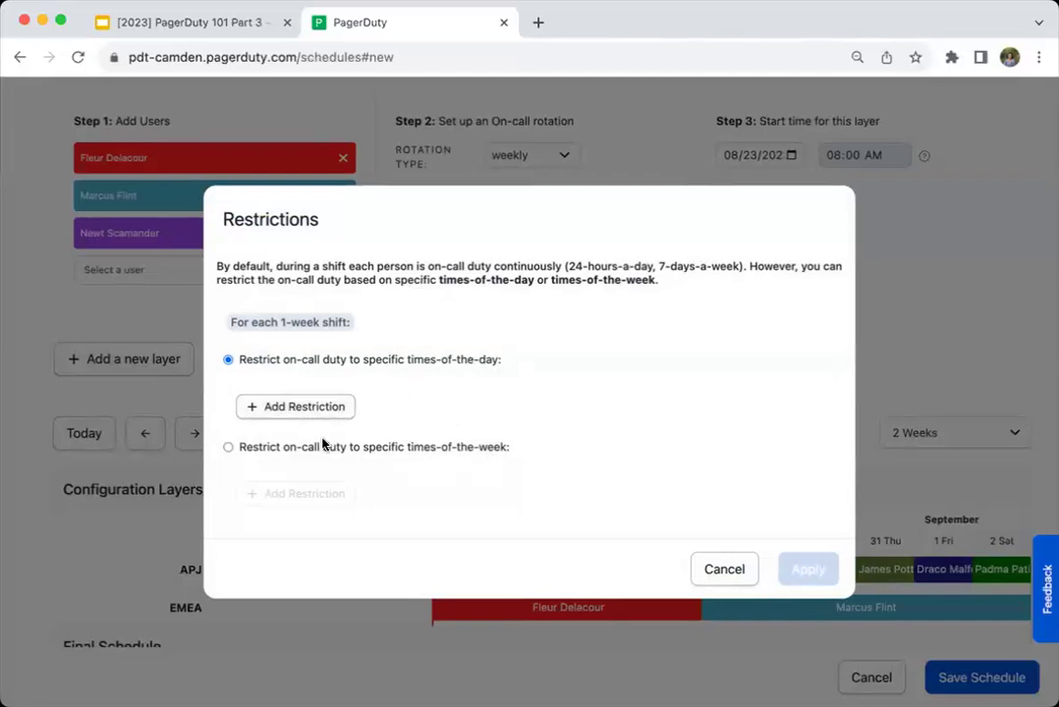
click(274, 409)
click(303, 380)
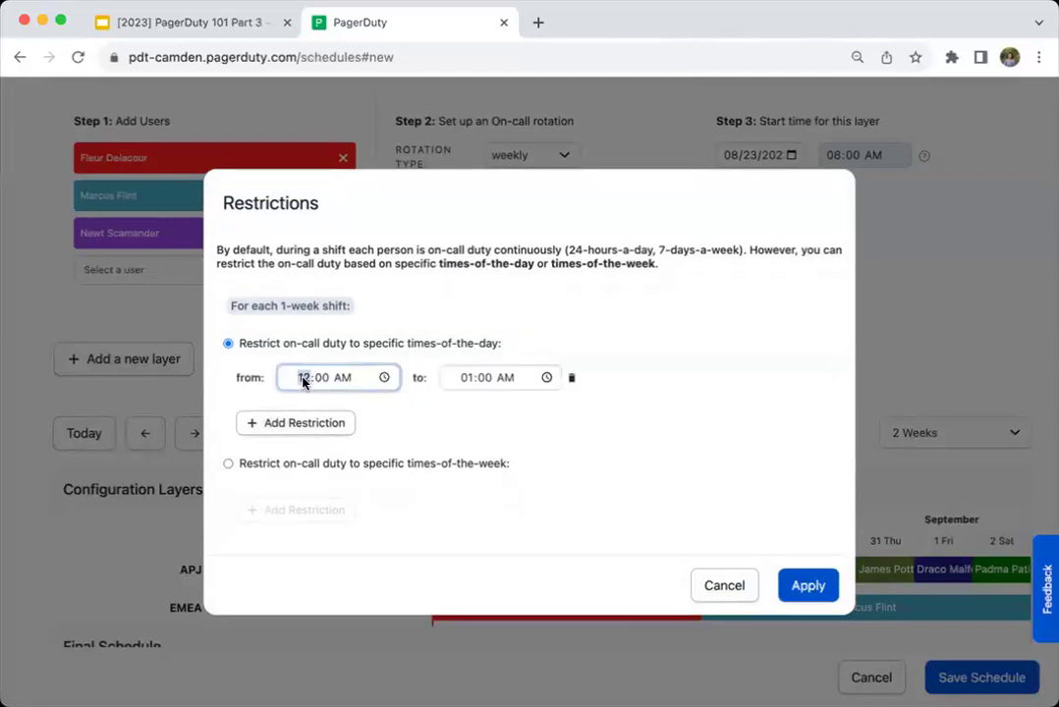
text(08:00)
key(Tab)
text(16)
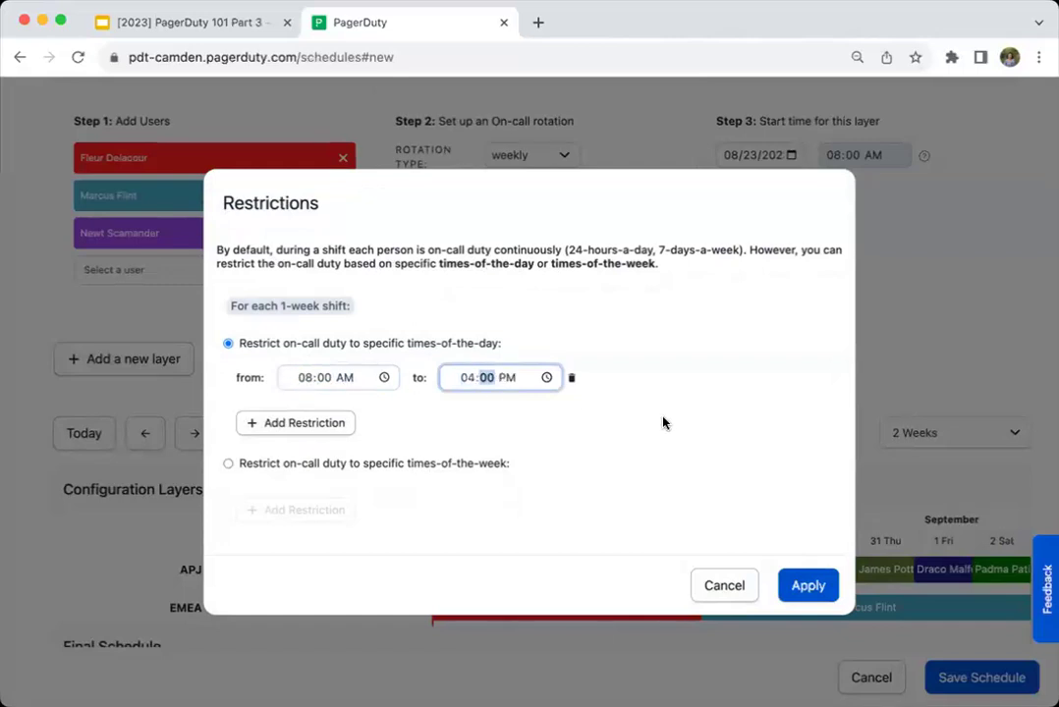
click(813, 588)
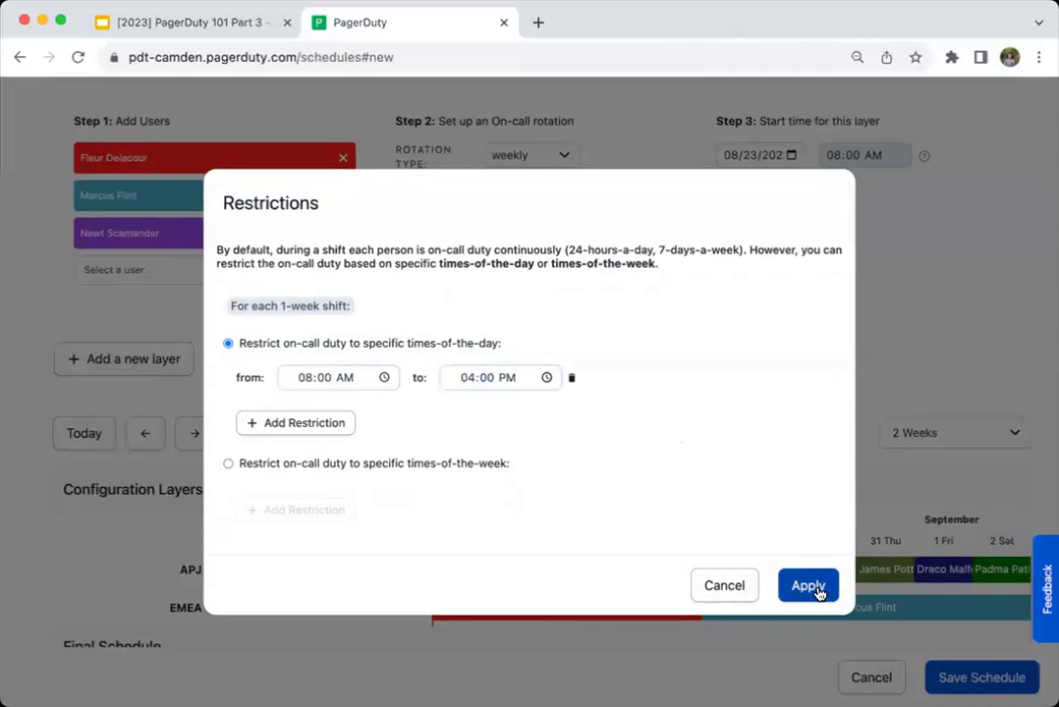
click(808, 588)
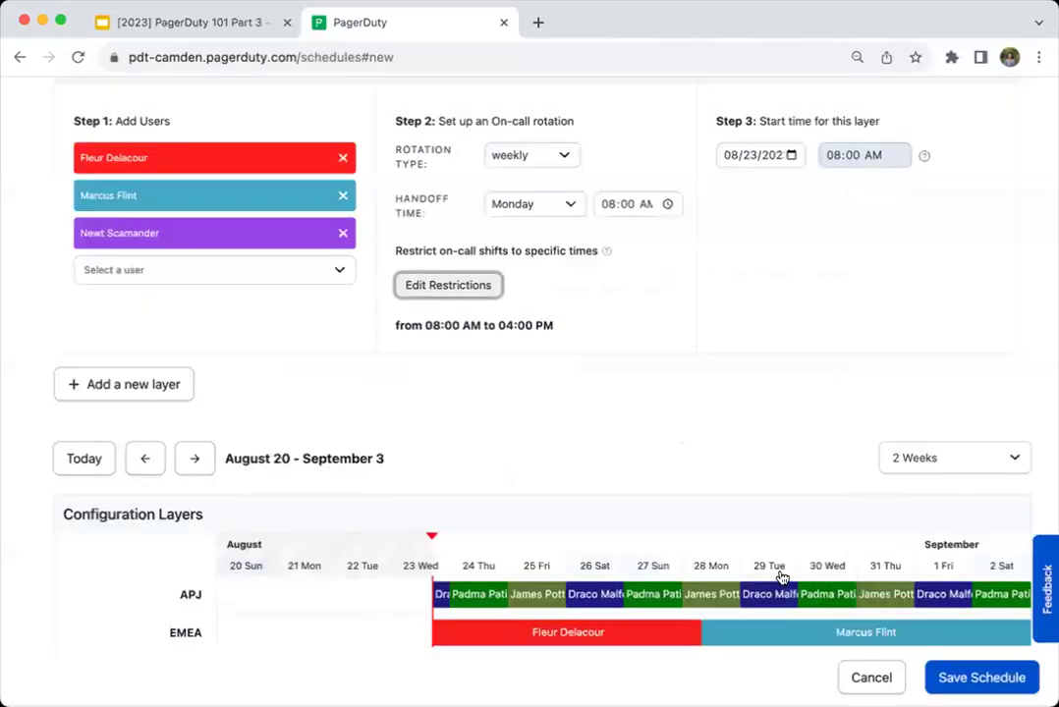
scroll(735, 560, down, 1)
scroll(734, 559, down, 3)
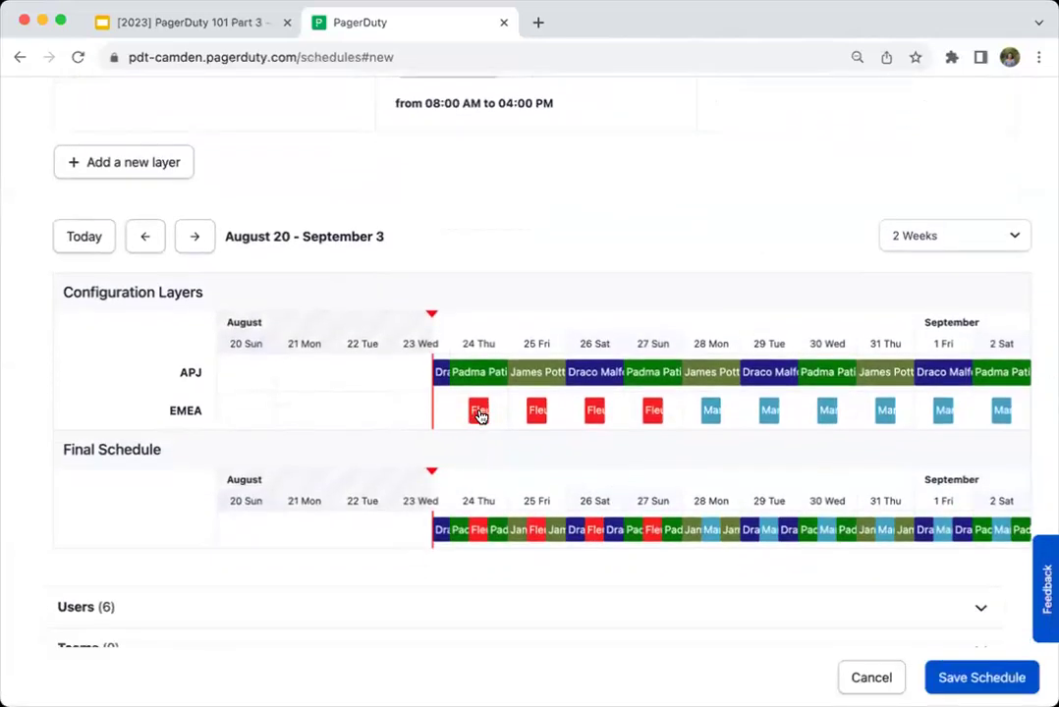
mouse_move(482, 416)
Step: Restrict the APJ layer's on-call shifts to 12:00 AM through 08:00 AM each day
scroll(551, 378, up, 5)
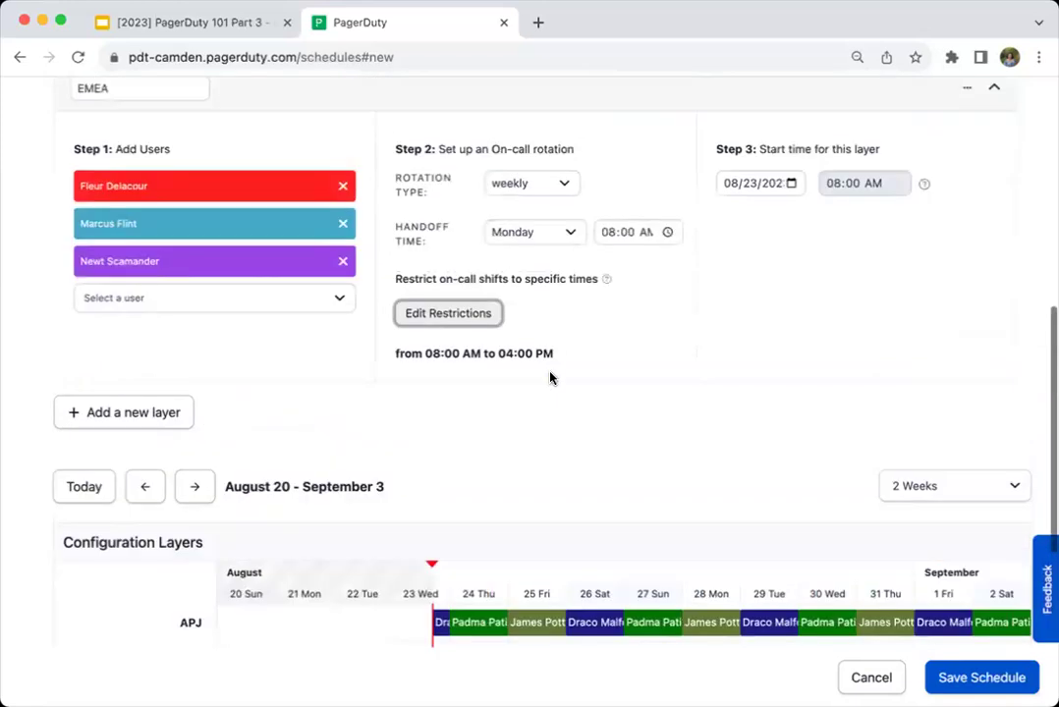
click(454, 282)
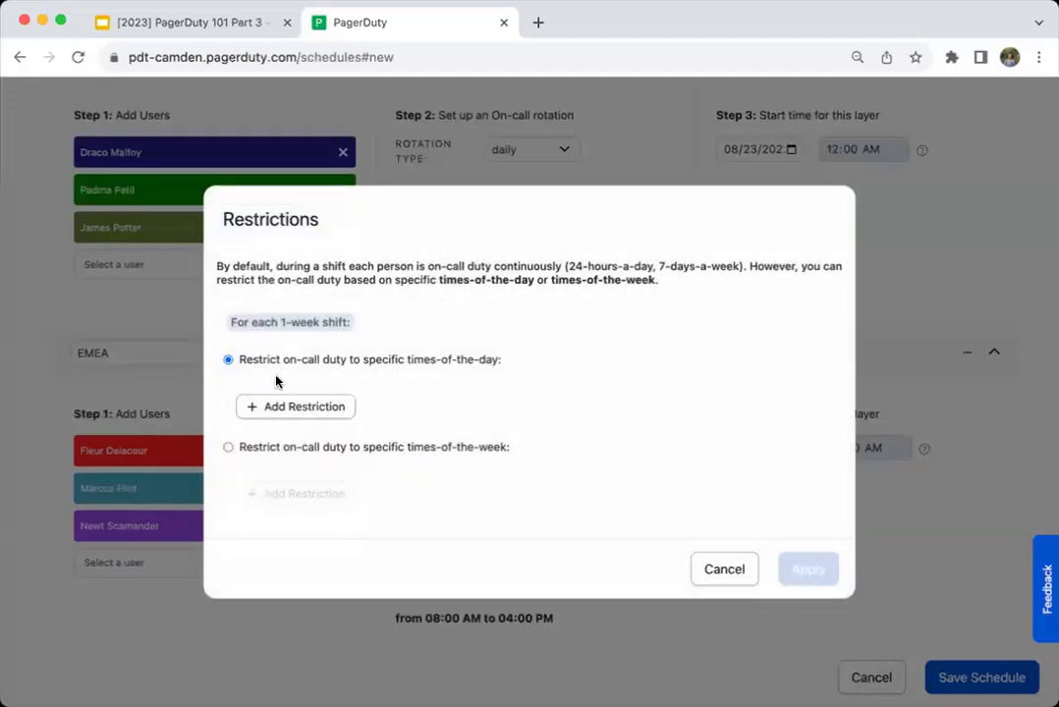
click(275, 405)
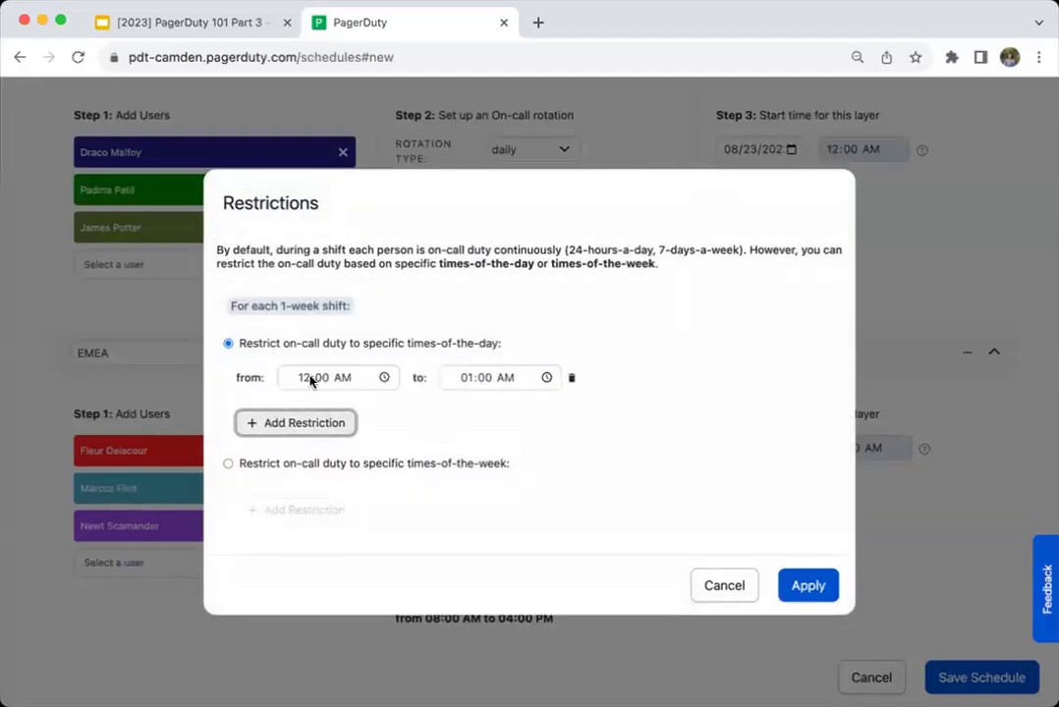
click(464, 378)
text(08)
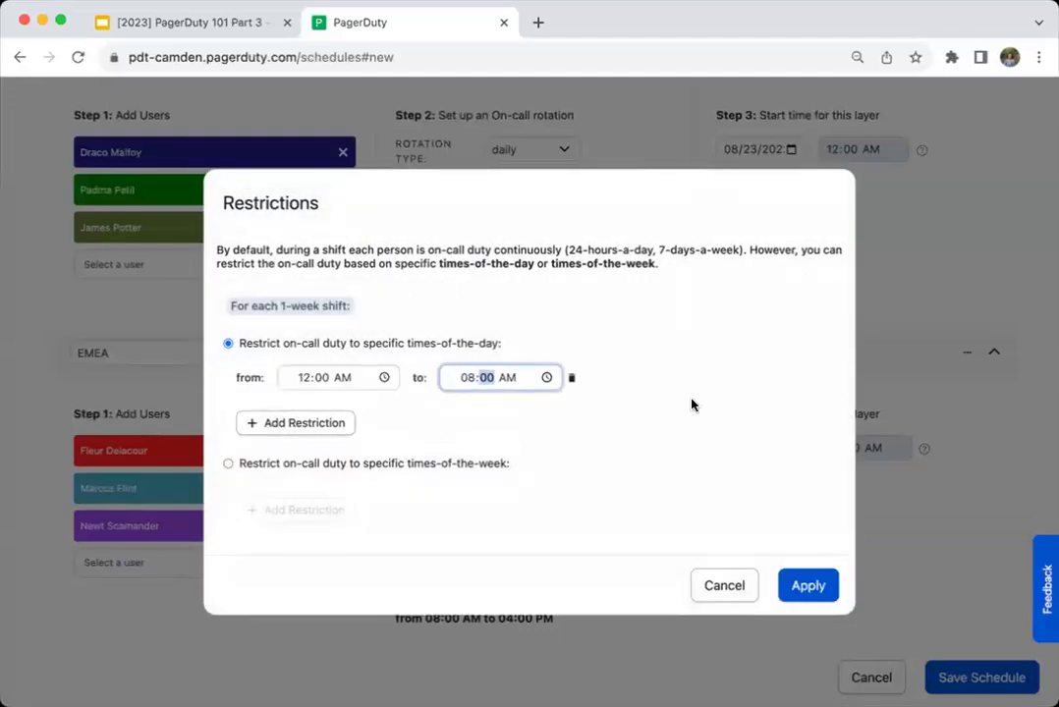
click(813, 594)
scroll(786, 602, down, 3)
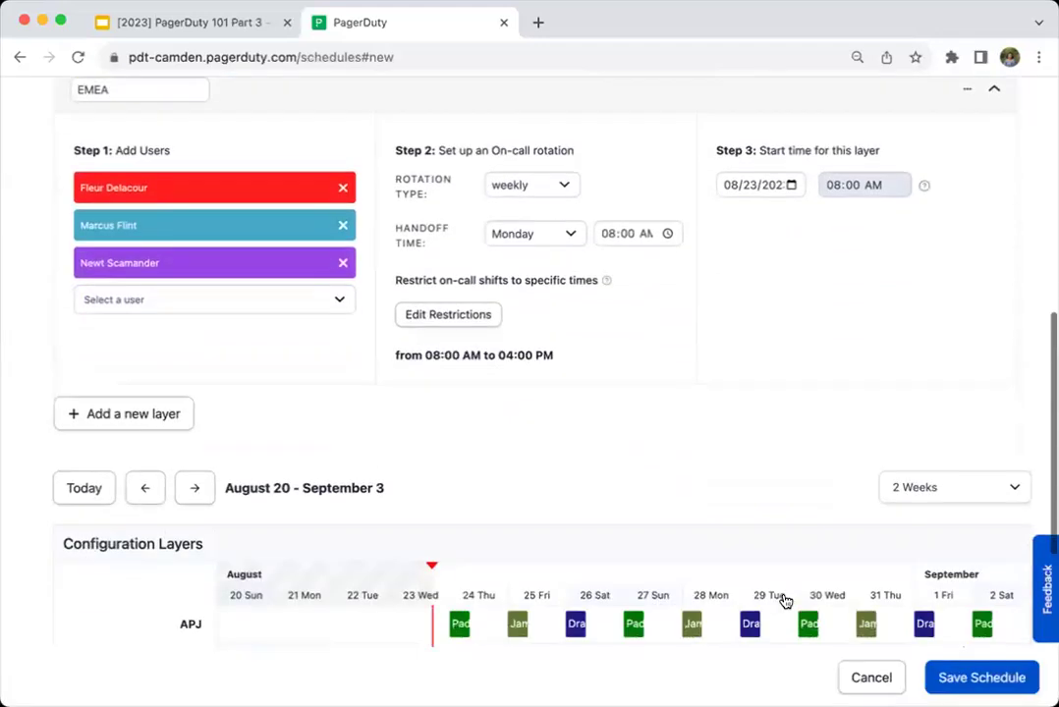
scroll(786, 601, down, 3)
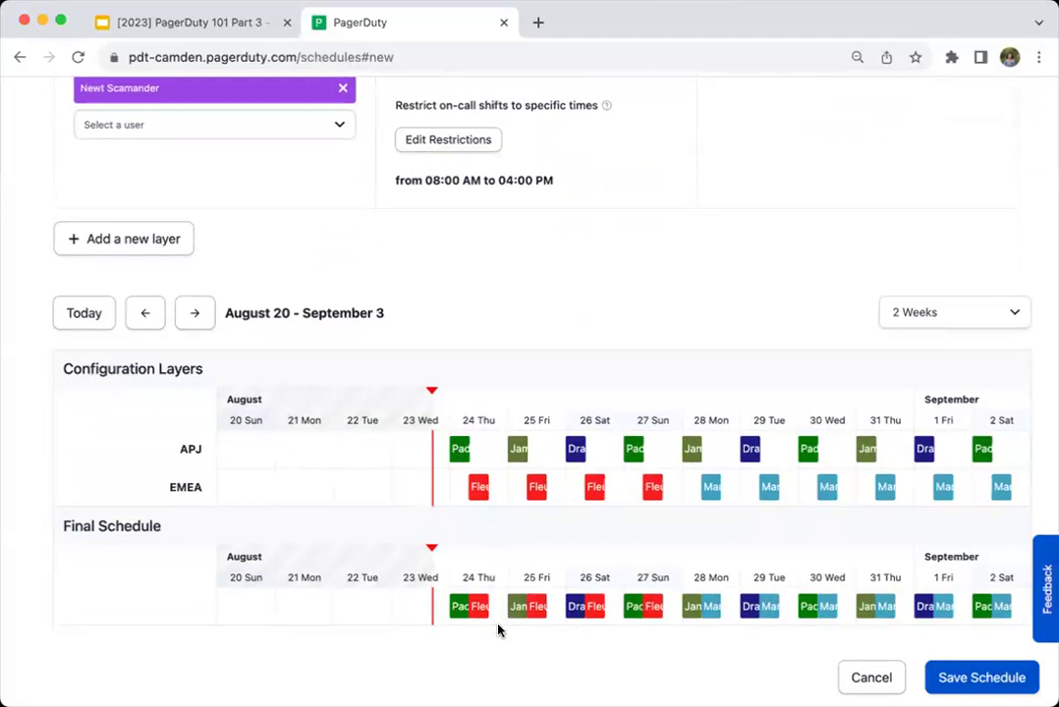
Step: Add a third layer to the schedule and name it AMER
scroll(501, 628, down, 2)
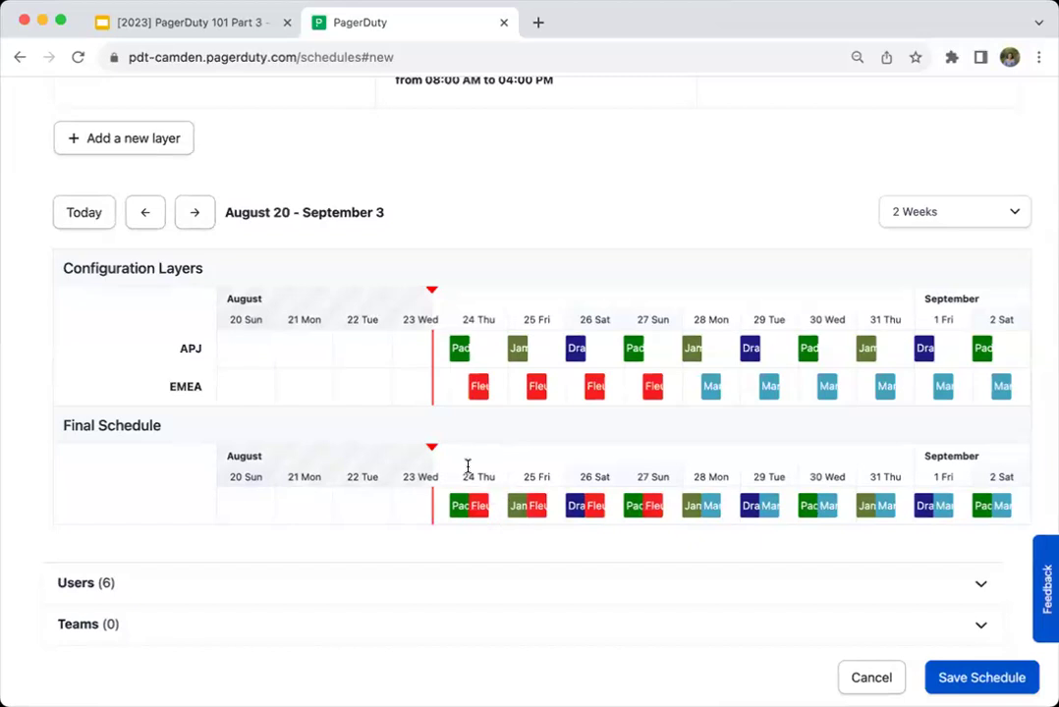
click(104, 146)
triple_click(123, 136)
text(AMER)
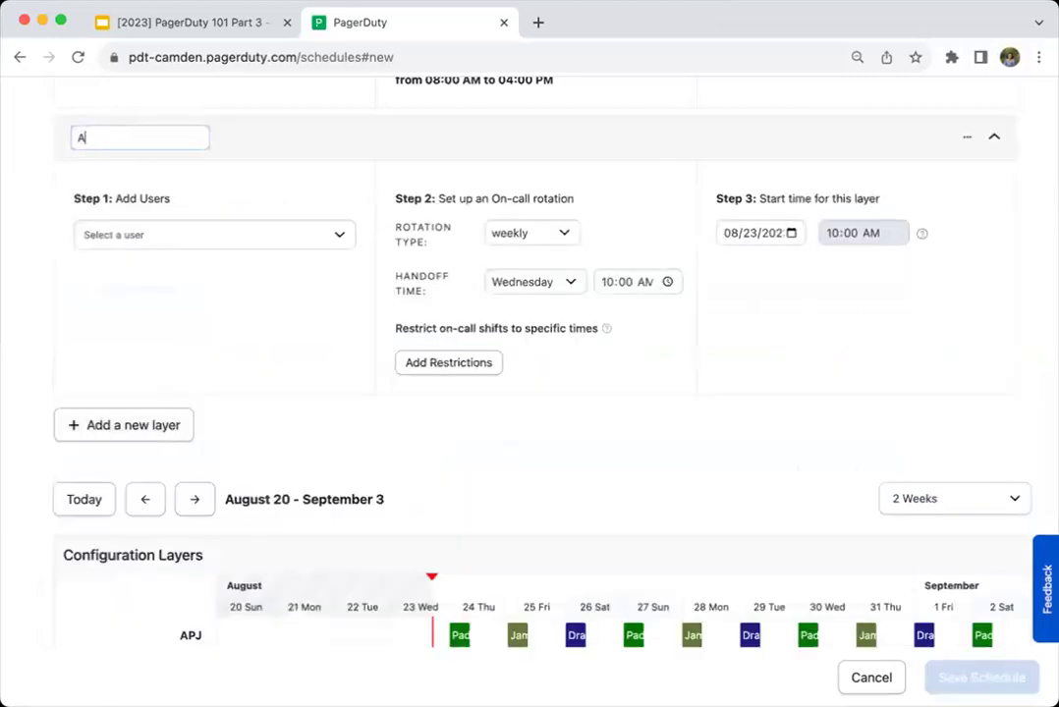
Step: Add three on-call users to the AMER layer
click(264, 240)
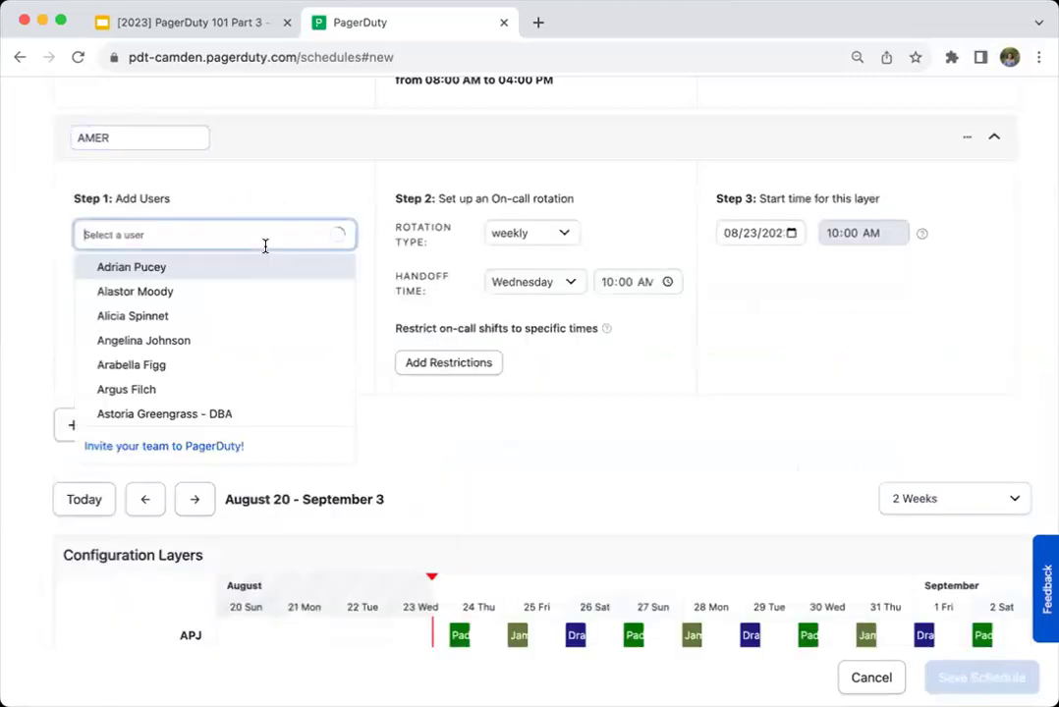
click(252, 343)
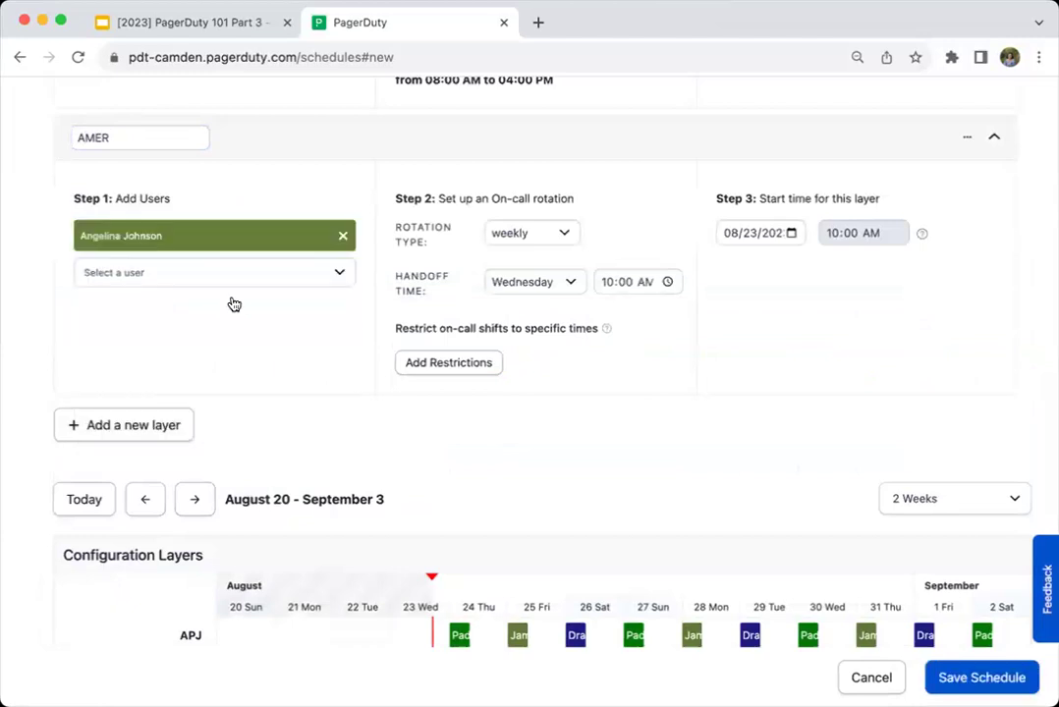
click(248, 272)
scroll(263, 389, down, 5)
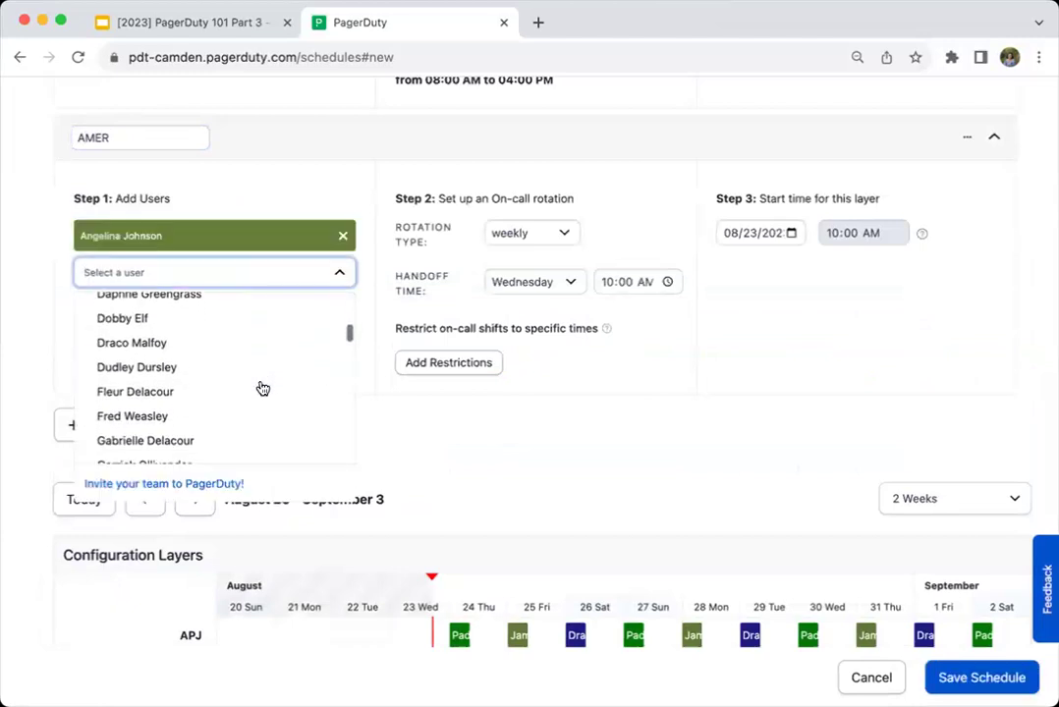
scroll(254, 407, down, 2)
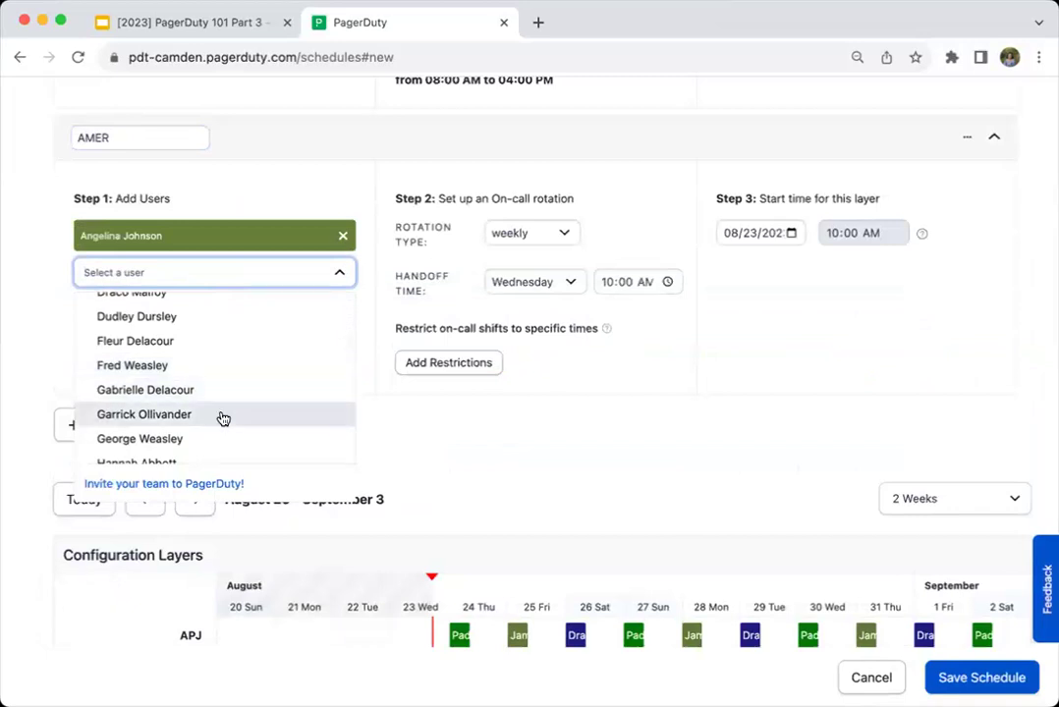
click(218, 413)
click(233, 303)
scroll(253, 421, down, 8)
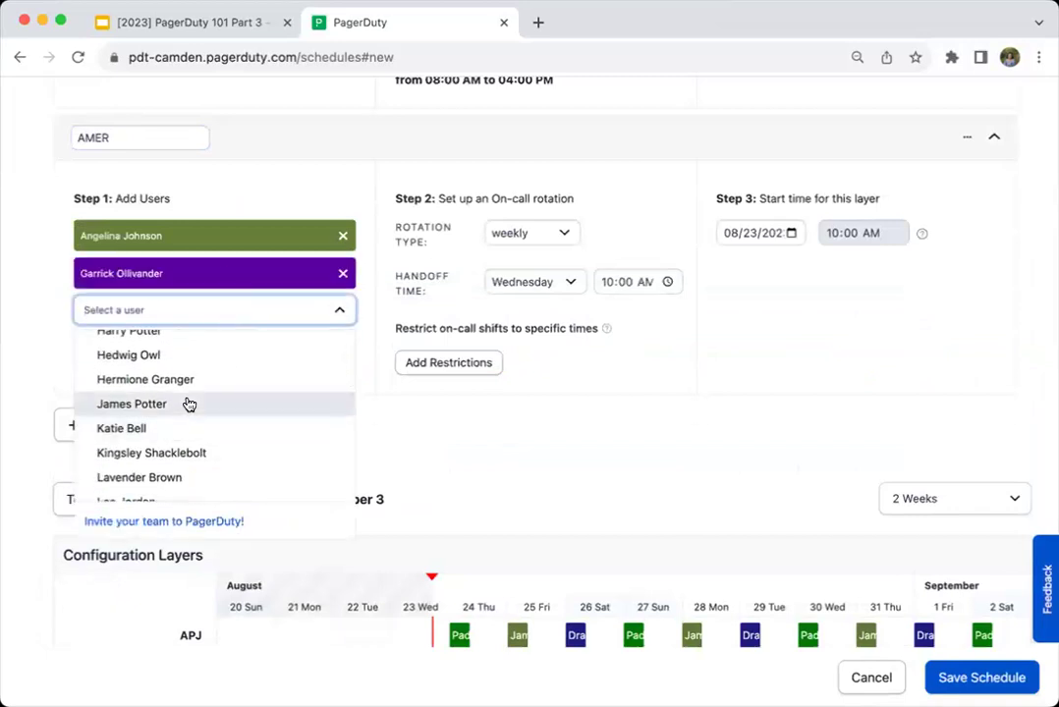
click(185, 427)
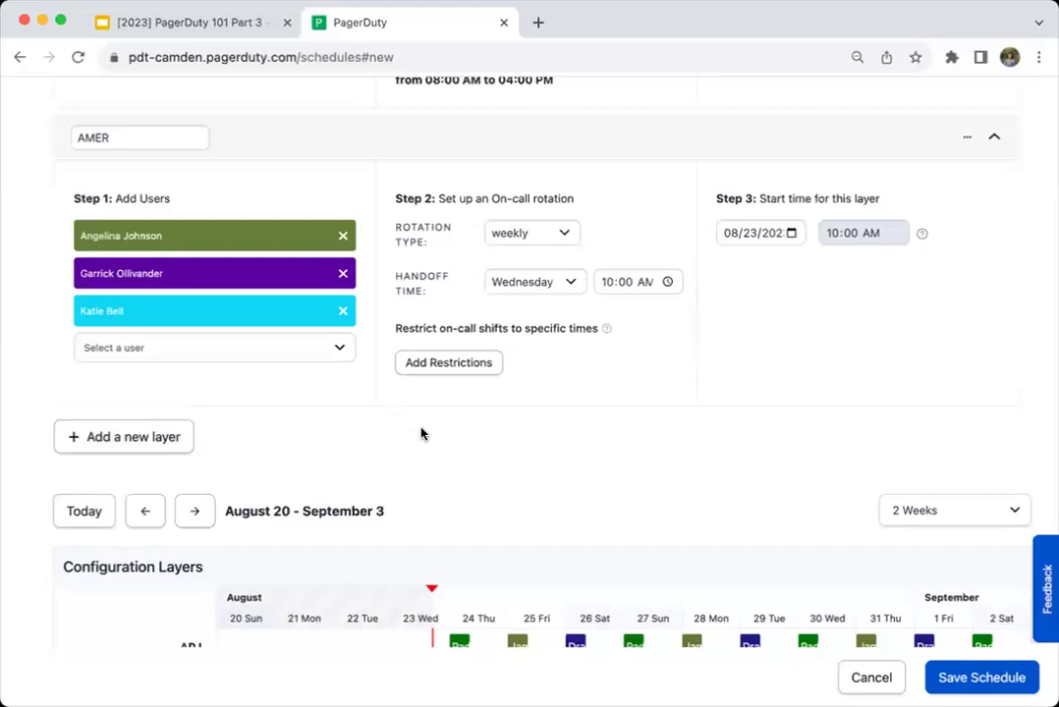
Step: Give the AMER layer a custom rotation with a shift length of 4 days
scroll(420, 432, down, 3)
scroll(203, 291, up, 3)
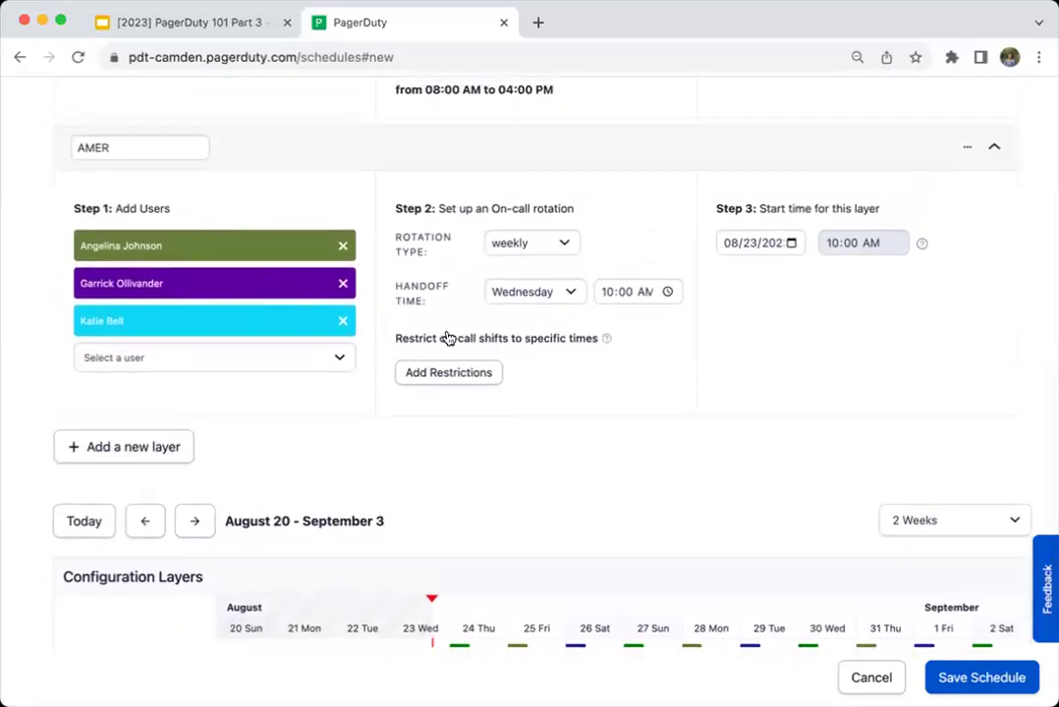
click(528, 243)
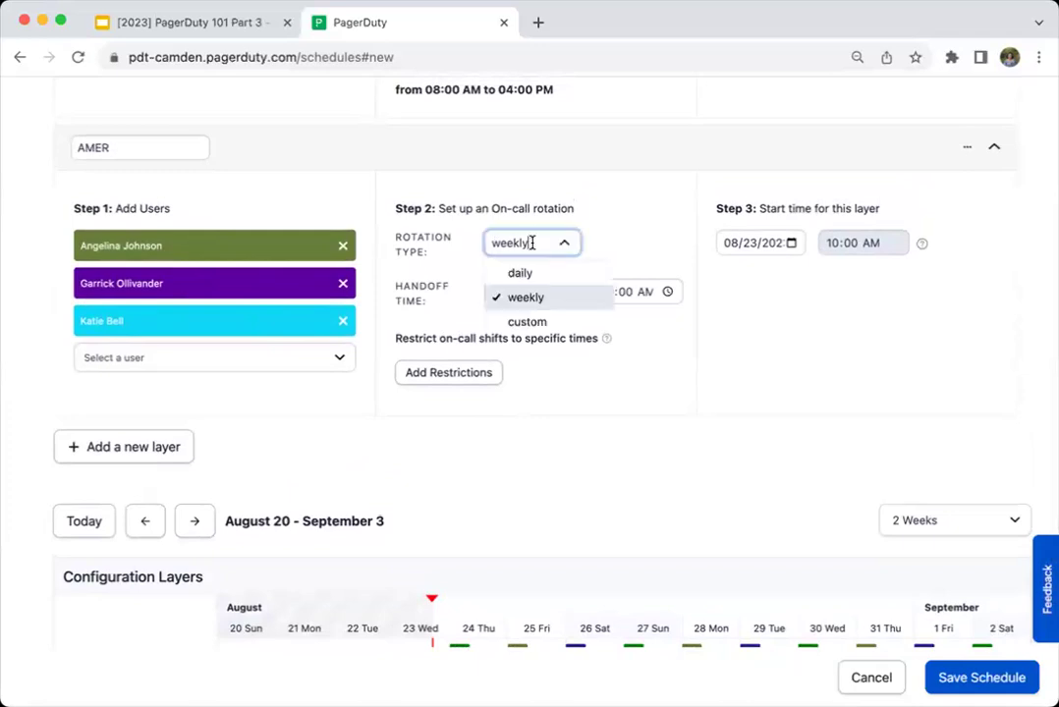
click(536, 320)
double_click(489, 293)
text(4)
click(643, 291)
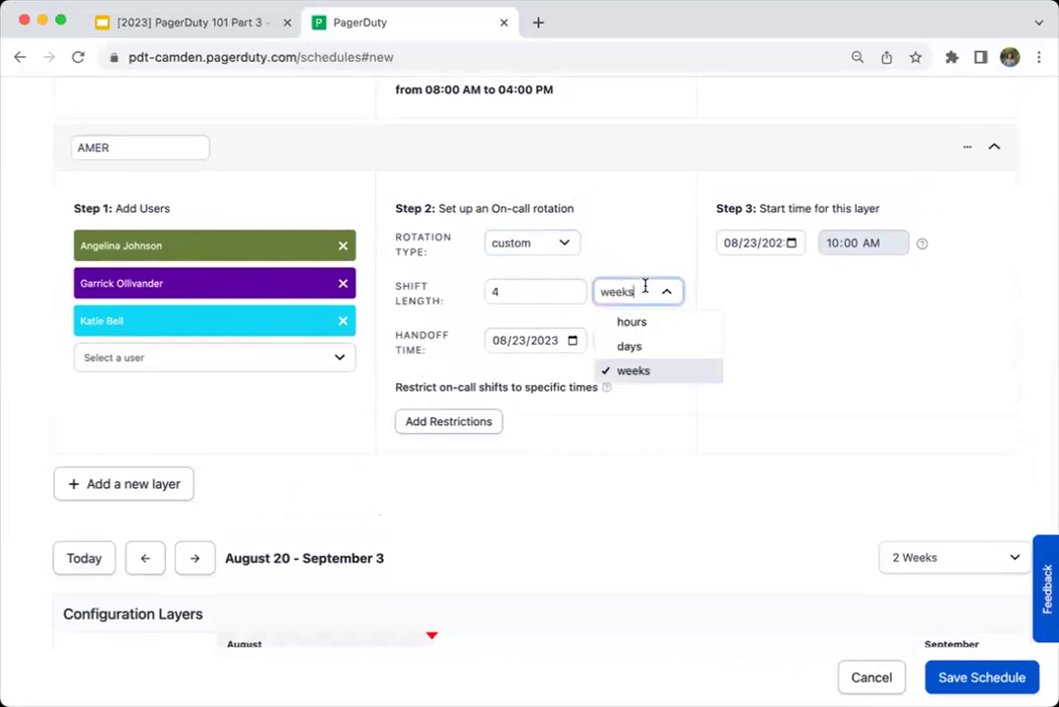
click(650, 349)
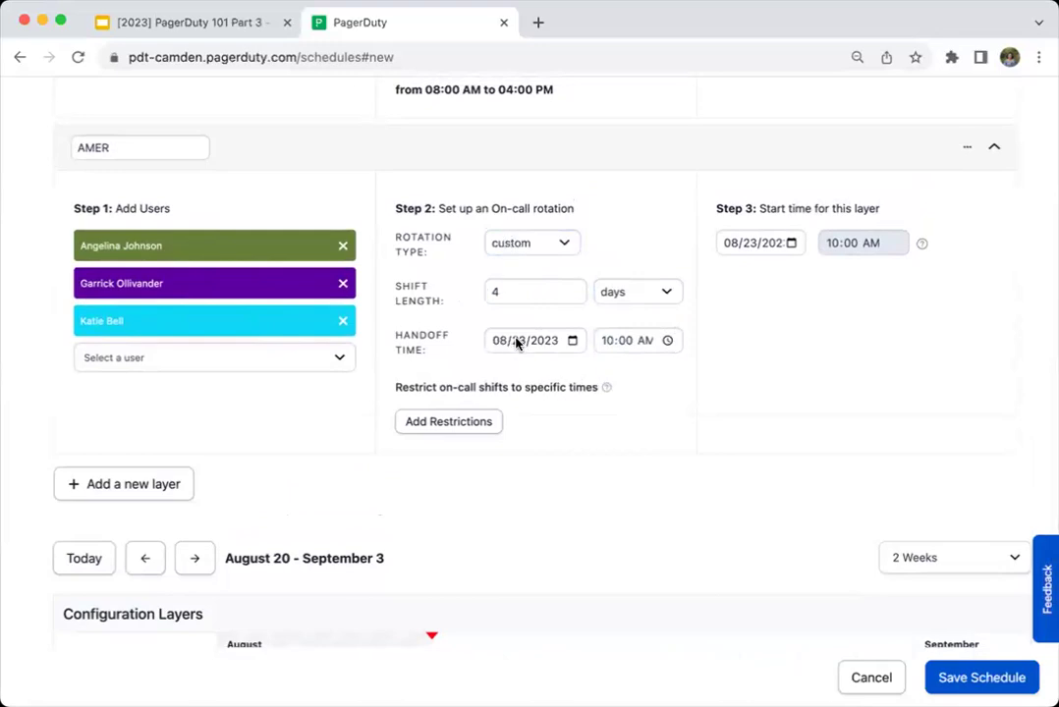
Step: Set the AMER layer's handoff time to 04:00 PM and compare the configuration layers with the final schedule
click(610, 342)
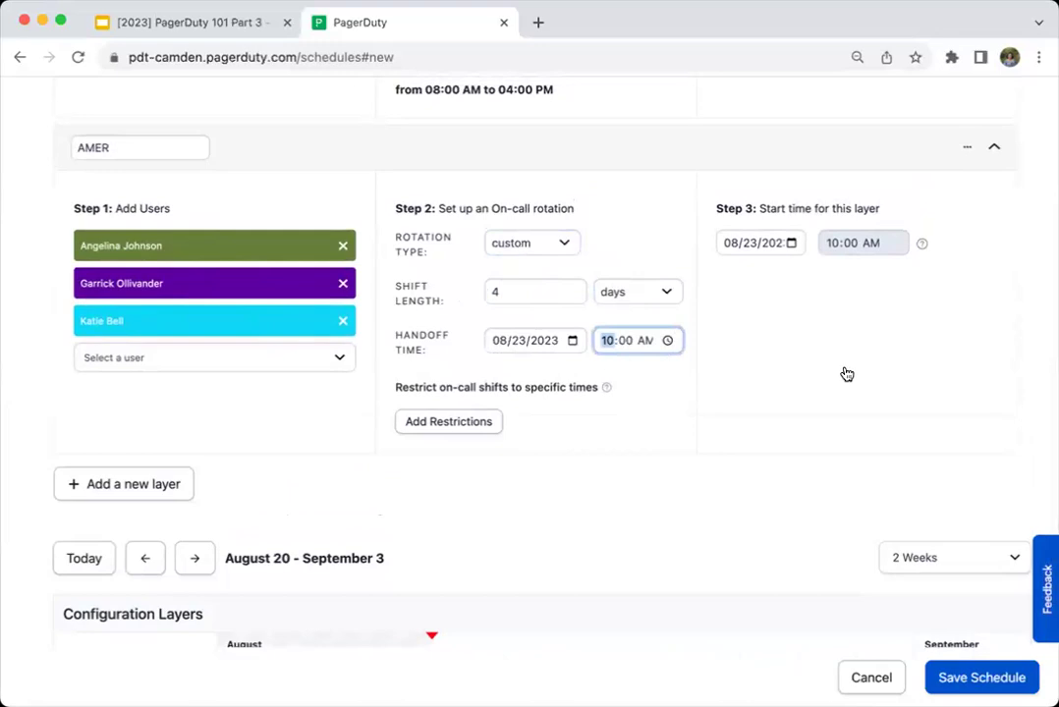
text(16)
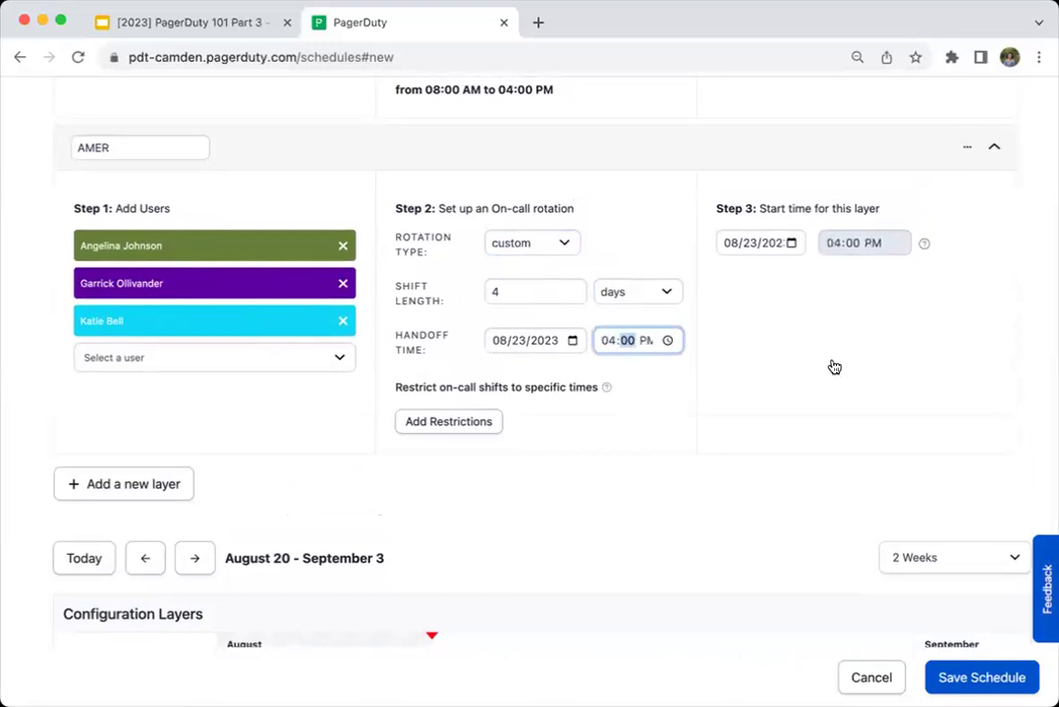
click(726, 378)
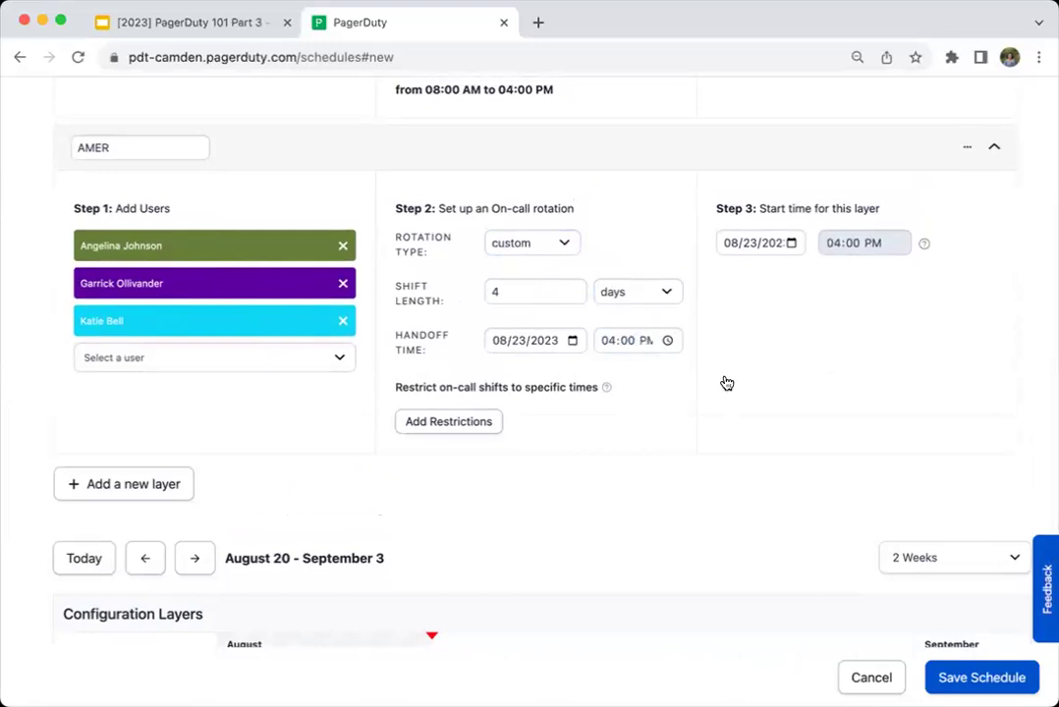
scroll(668, 407, down, 1)
scroll(668, 408, down, 5)
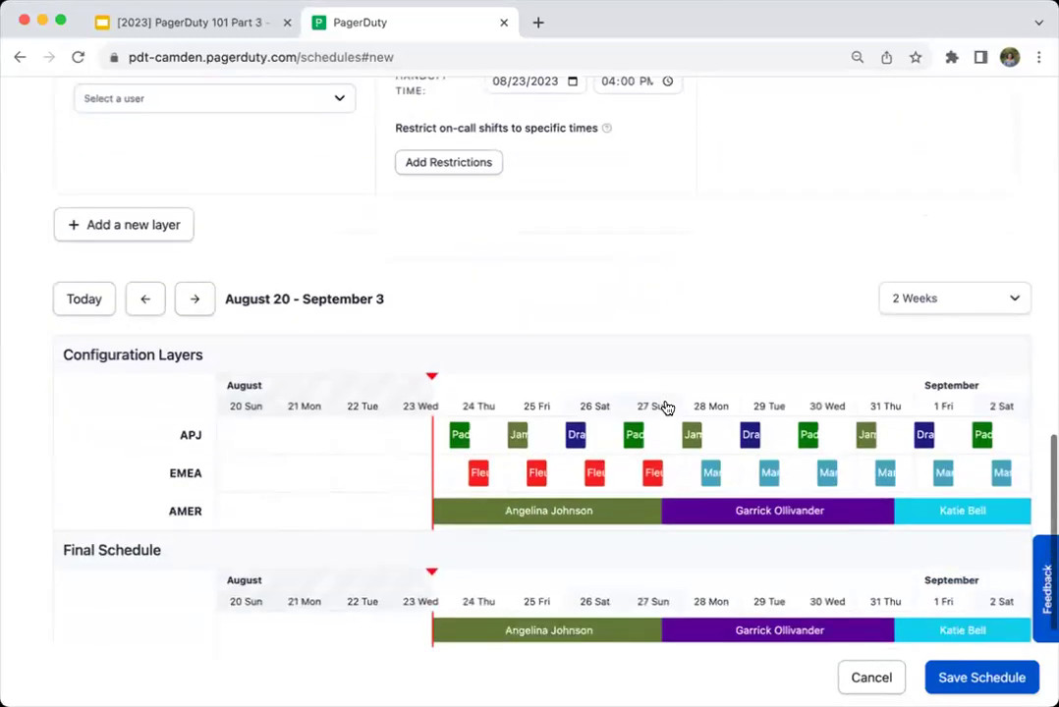
scroll(667, 407, up, 5)
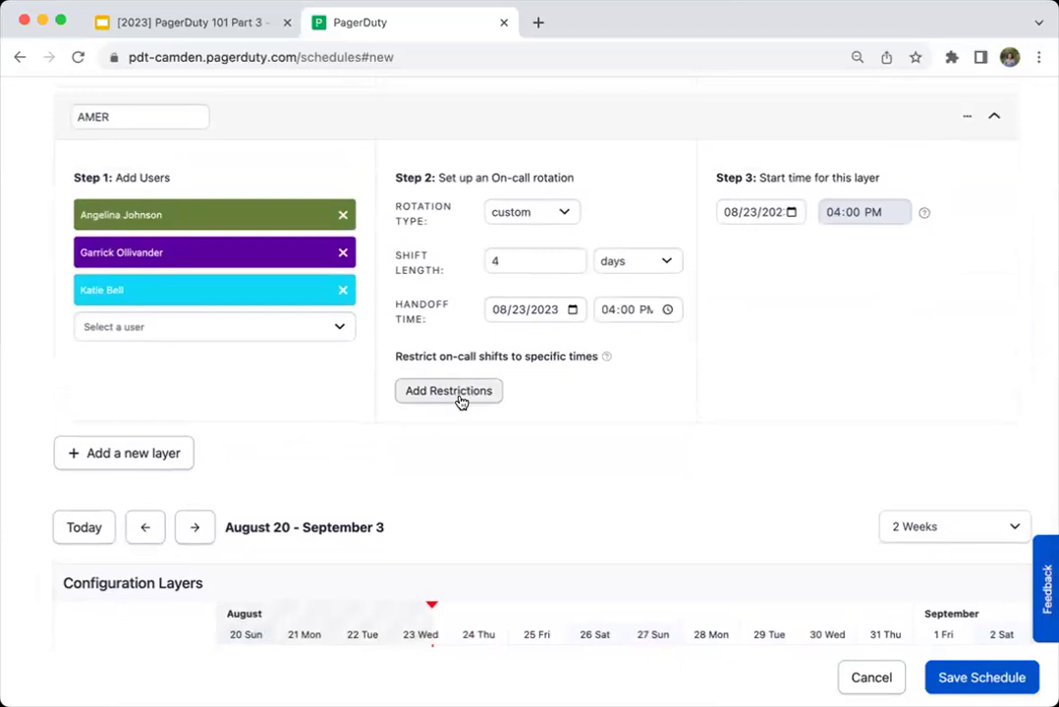
scroll(461, 402, down, 5)
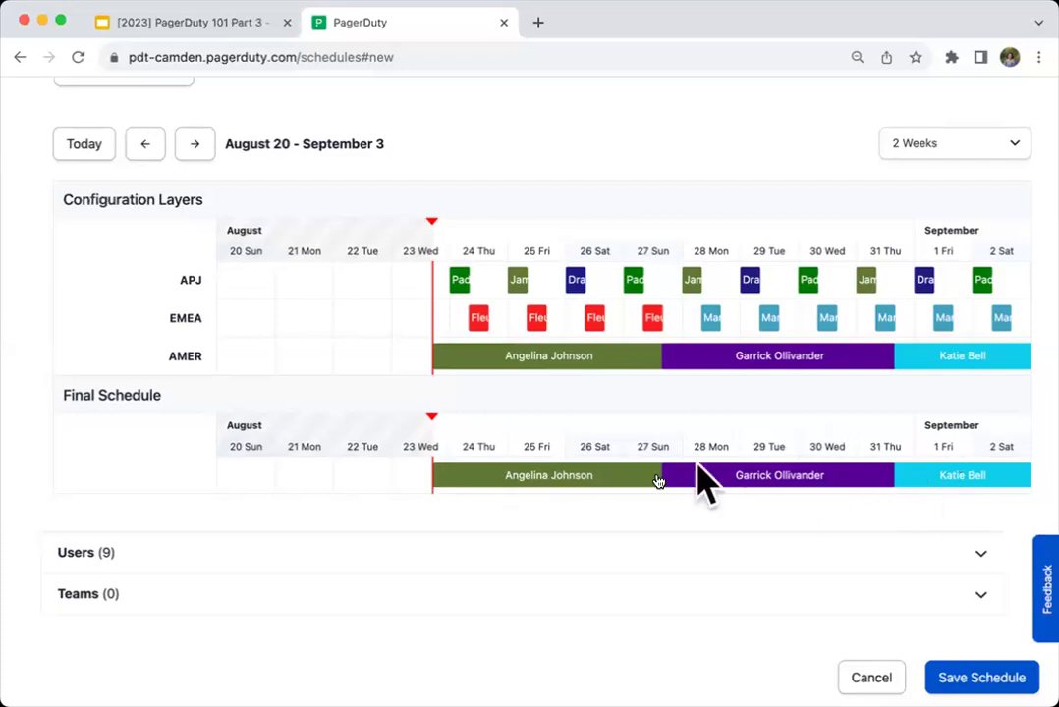
Step: Restrict the AMER layer's on-call shifts to the times of day from 04:00 PM to 12:00 AM
scroll(277, 466, up, 6)
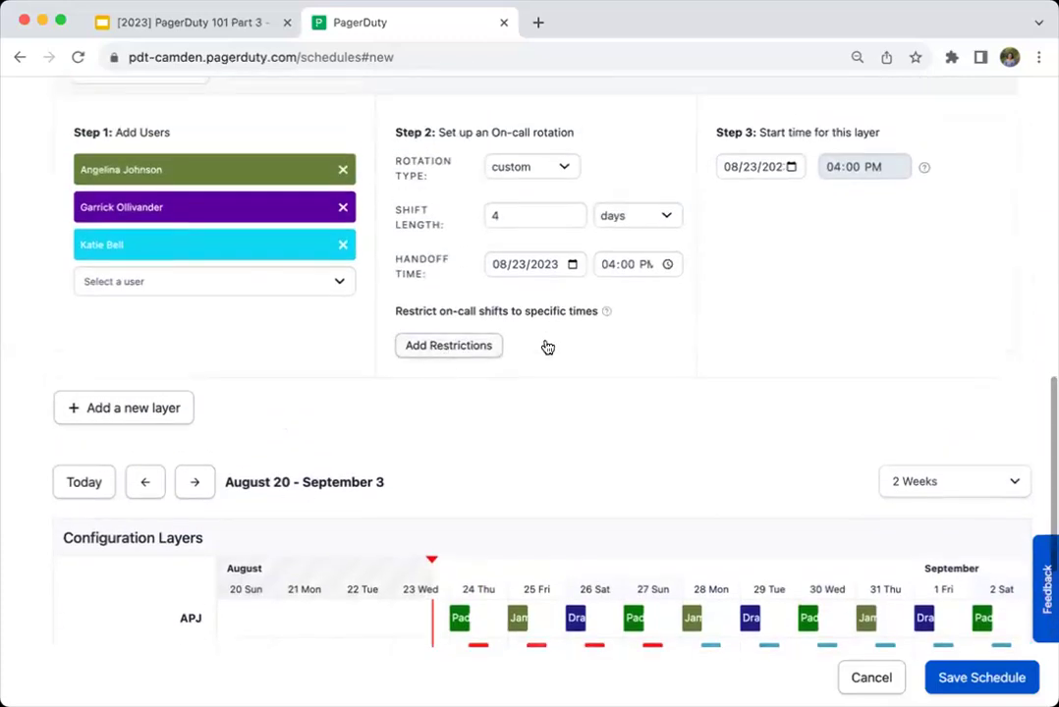
click(444, 347)
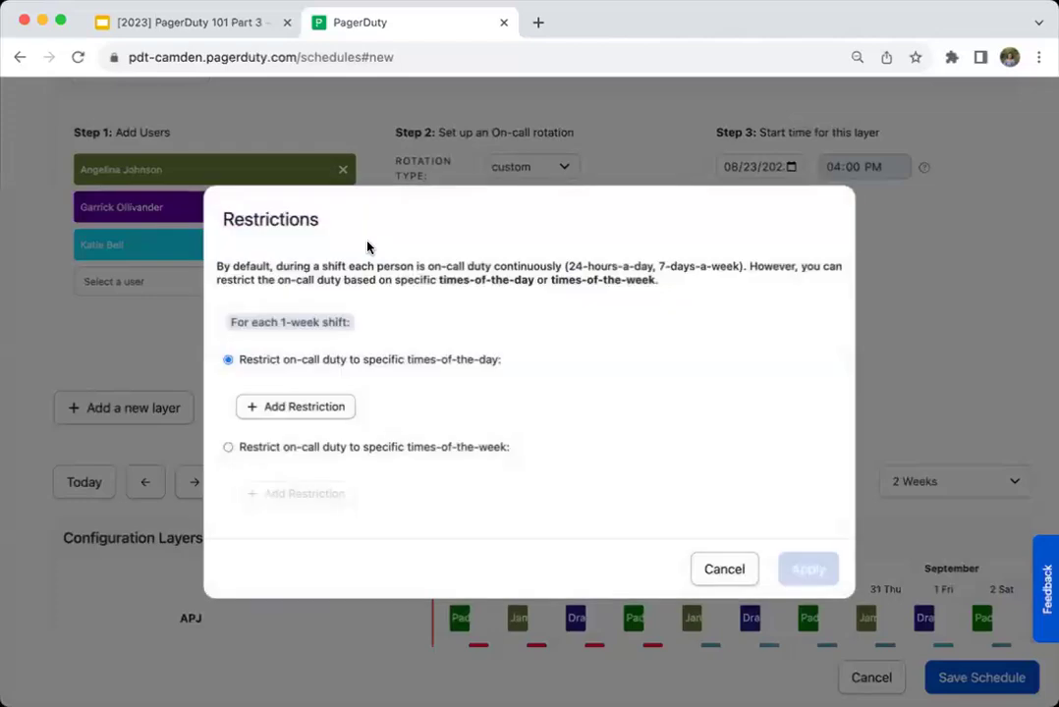
click(275, 402)
click(305, 376)
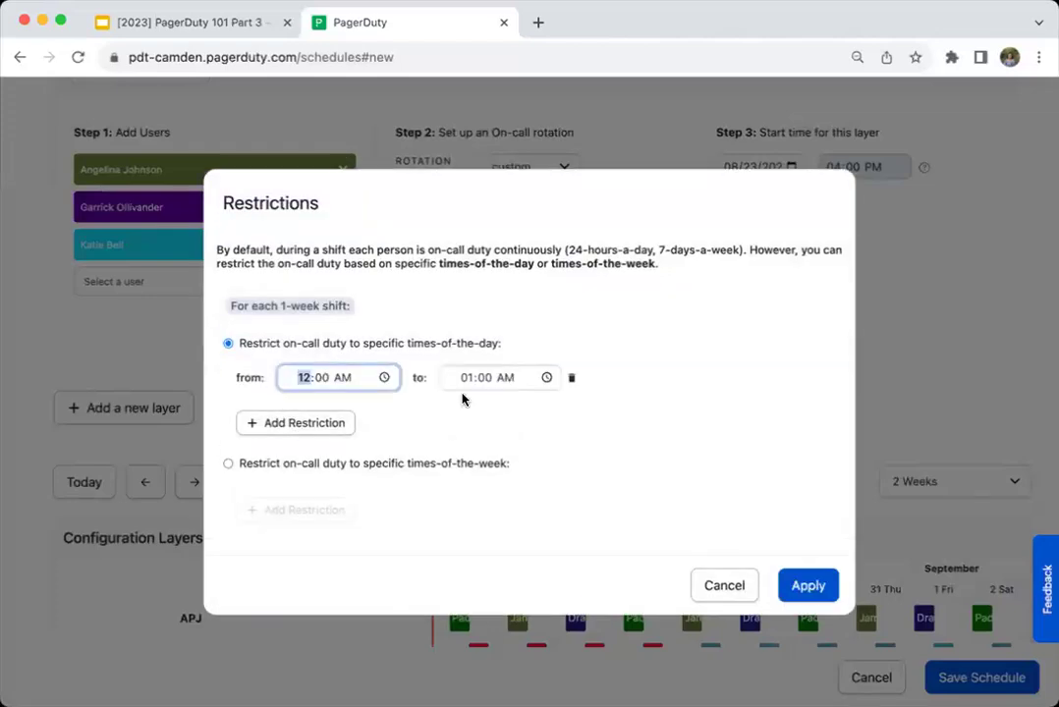
text(16)
key(Tab)
key(Tab)
text(8)
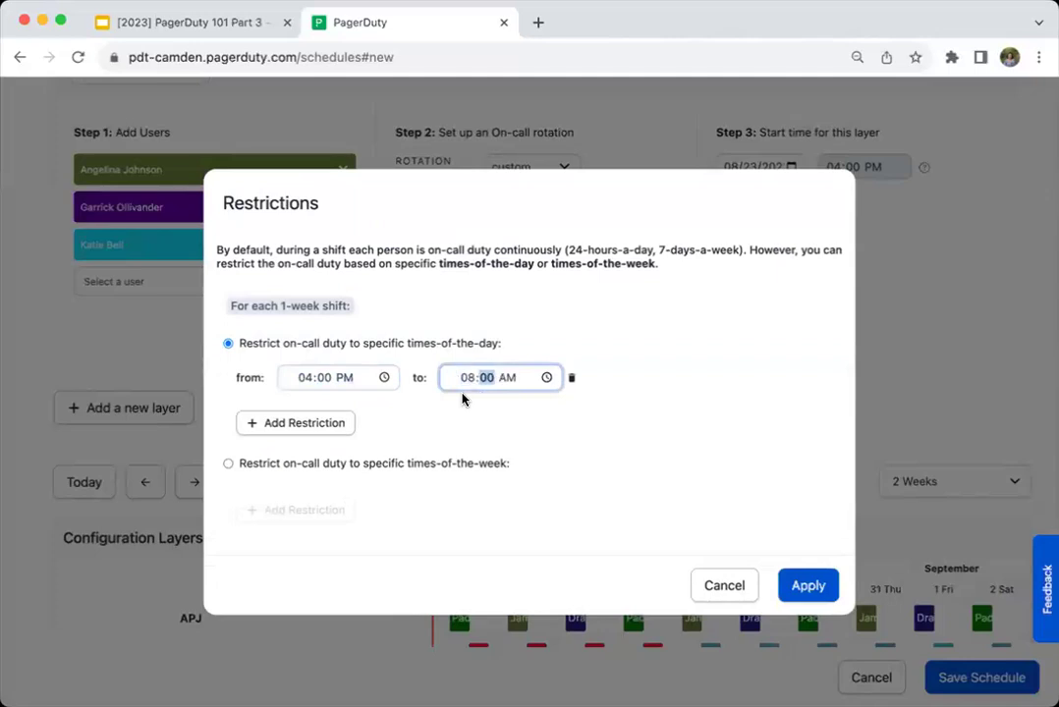
key(shift+Tab)
click(718, 497)
click(805, 590)
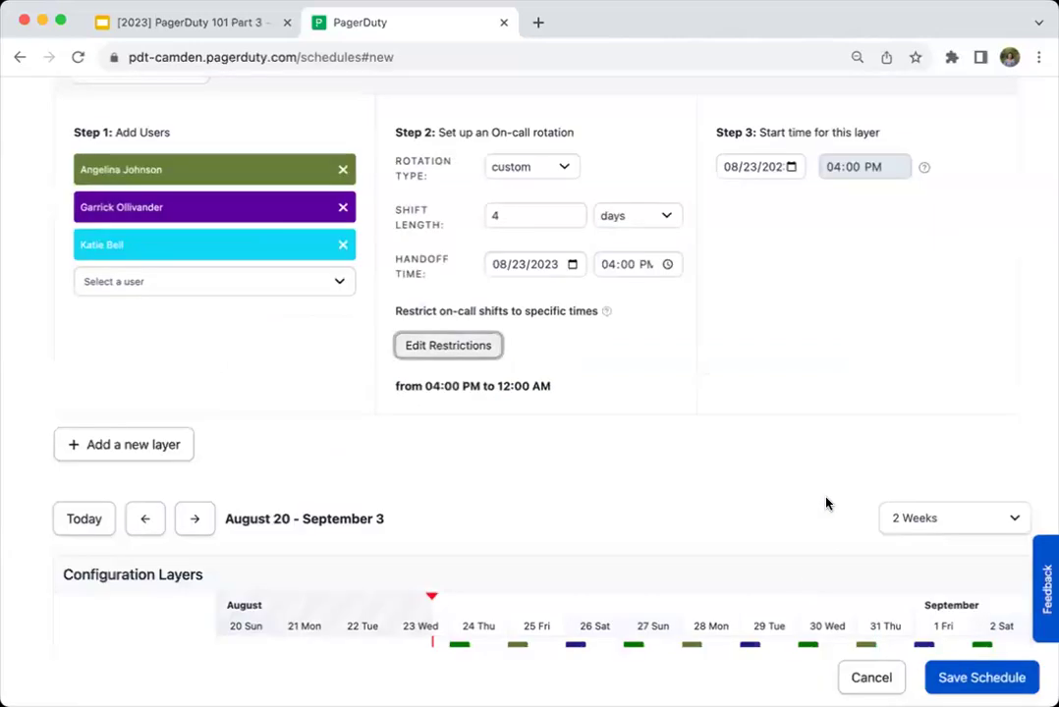
Step: Check the coverage of the three layers in the final schedule and save the Primary schedule
scroll(814, 484, down, 5)
scroll(807, 488, down, 1)
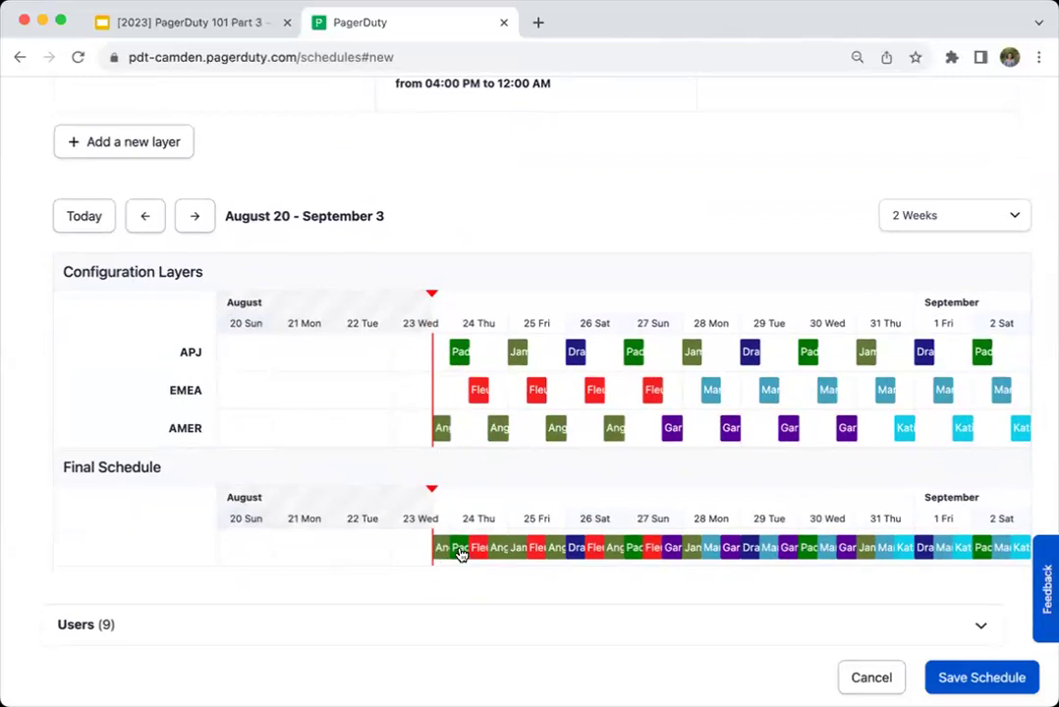
mouse_move(462, 553)
click(981, 678)
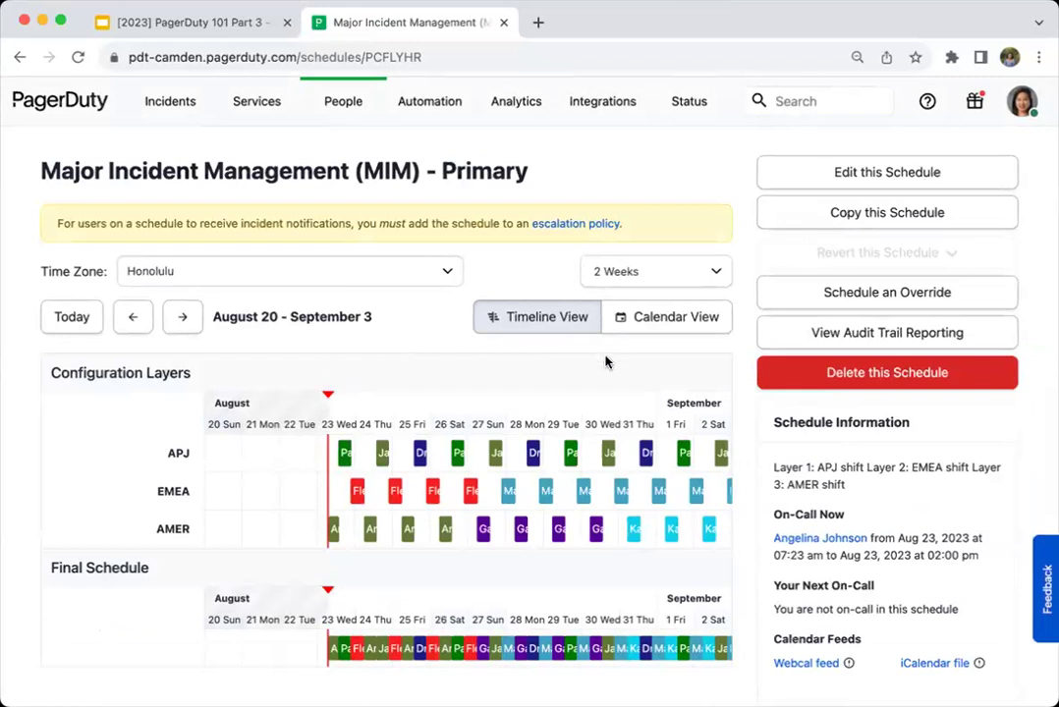
scroll(601, 361, down, 1)
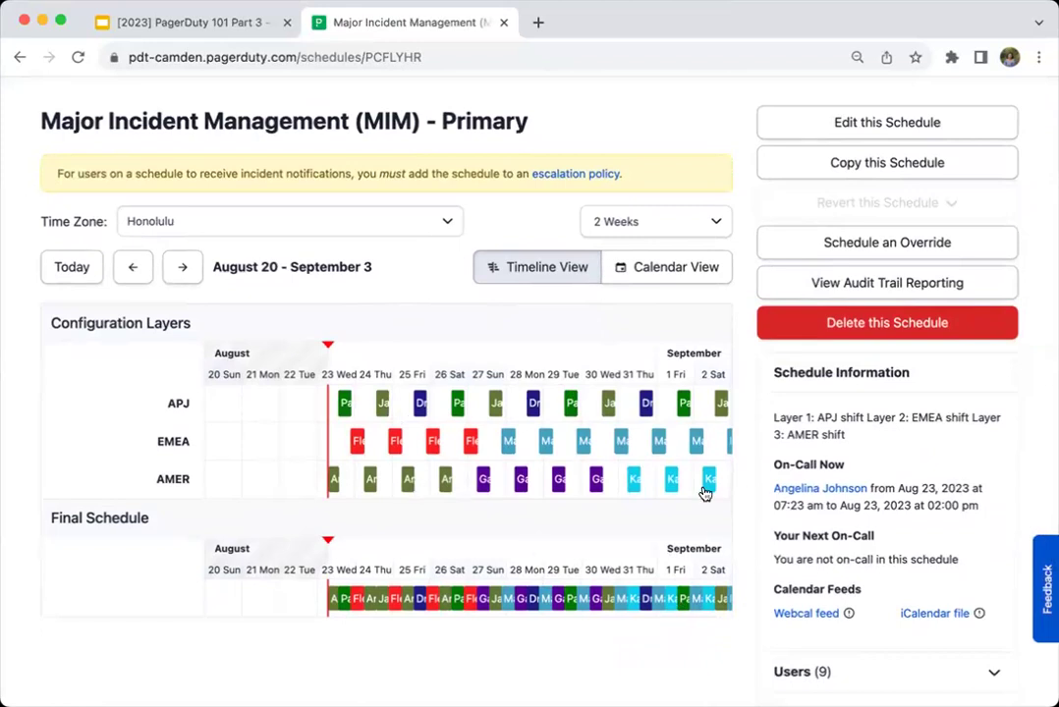
scroll(726, 496, up, 1)
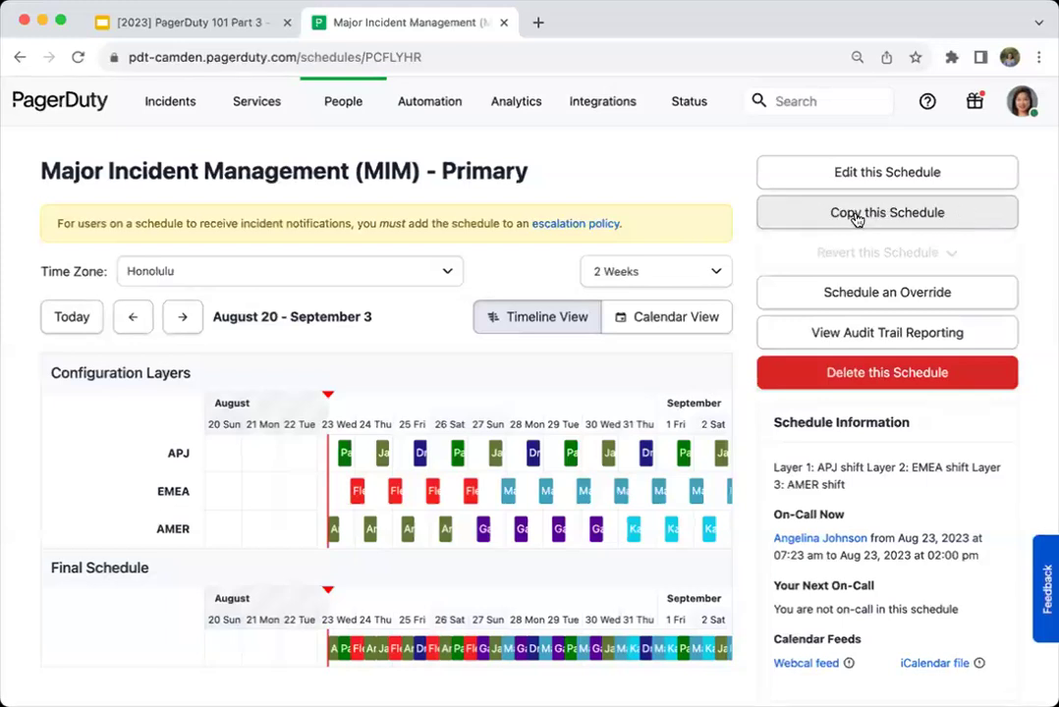
Step: Copy the Primary schedule and name the copy "Major Incident Management (MIM) - Back Up/Secondary"
click(801, 220)
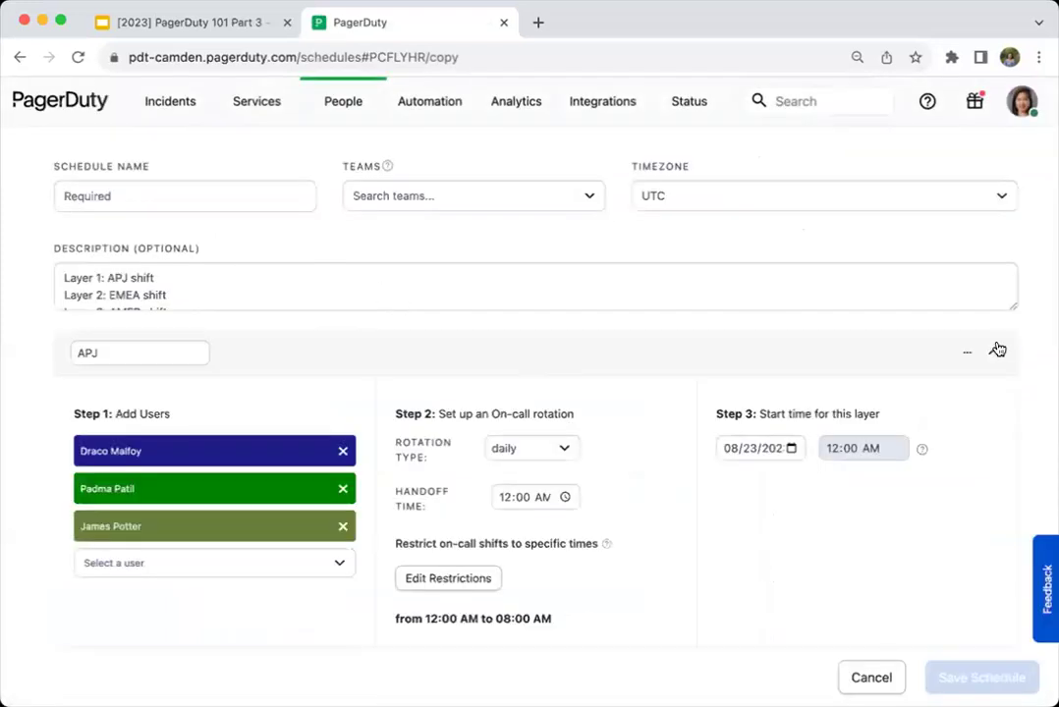
drag(1014, 307, 1012, 328)
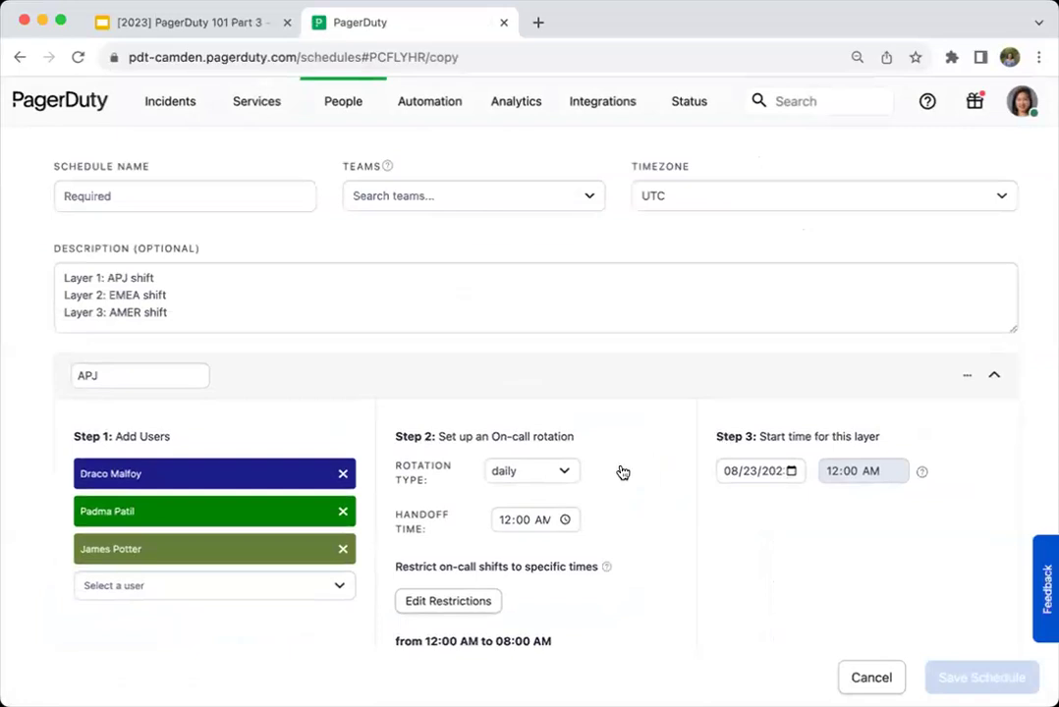
click(185, 195)
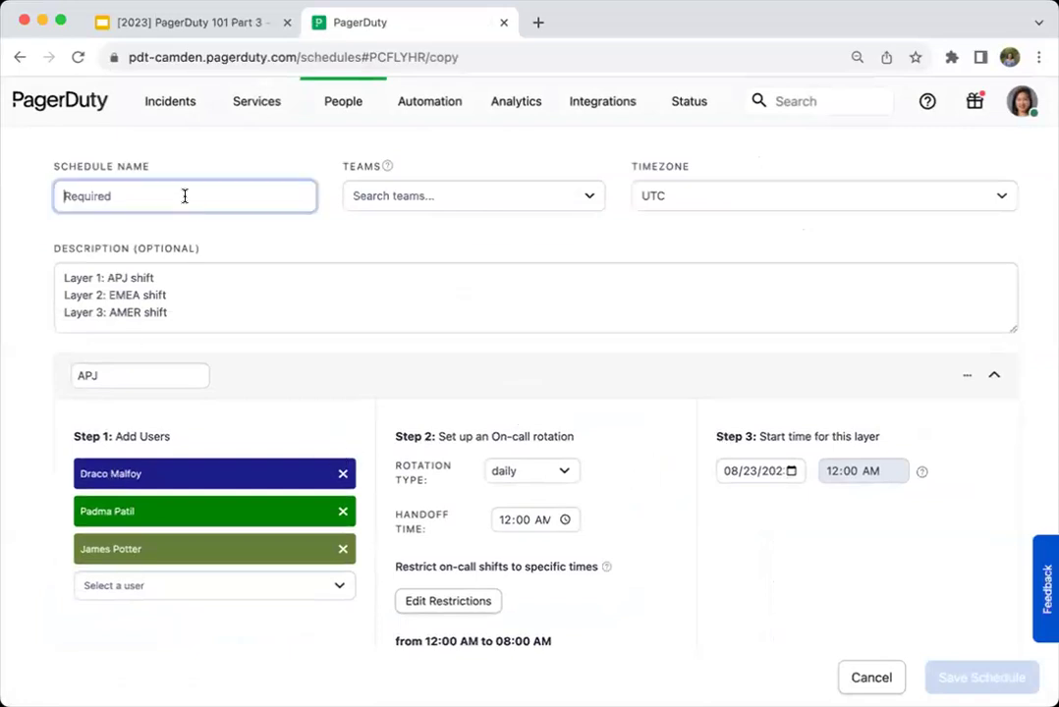
text(Ma)
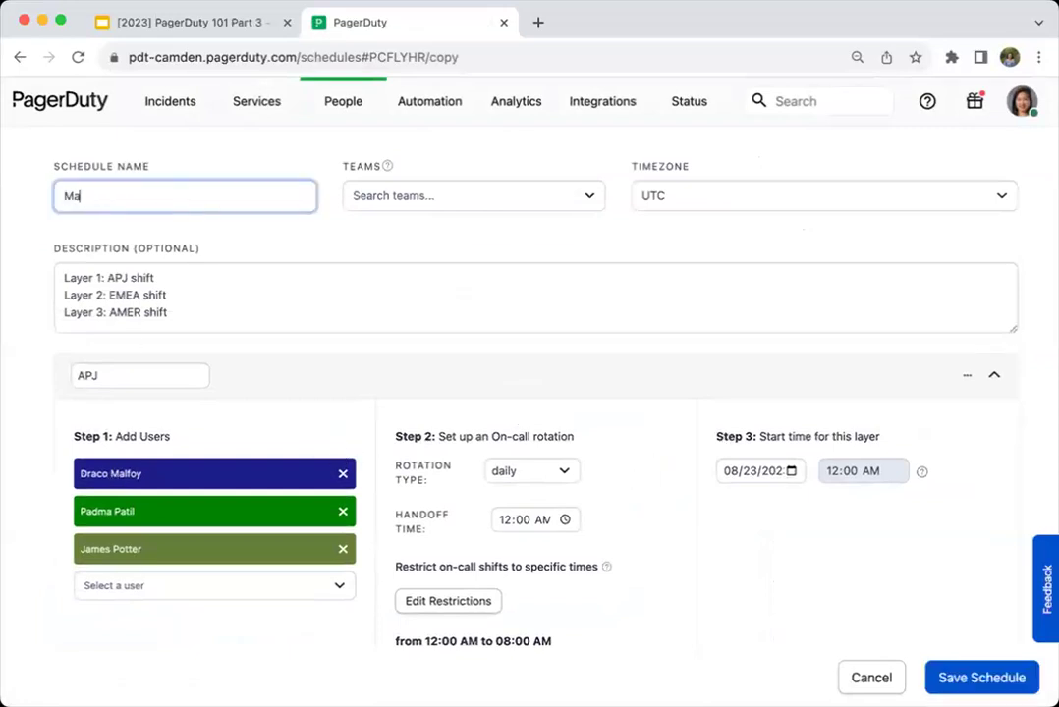
text(jor Incident Management (MIM) -)
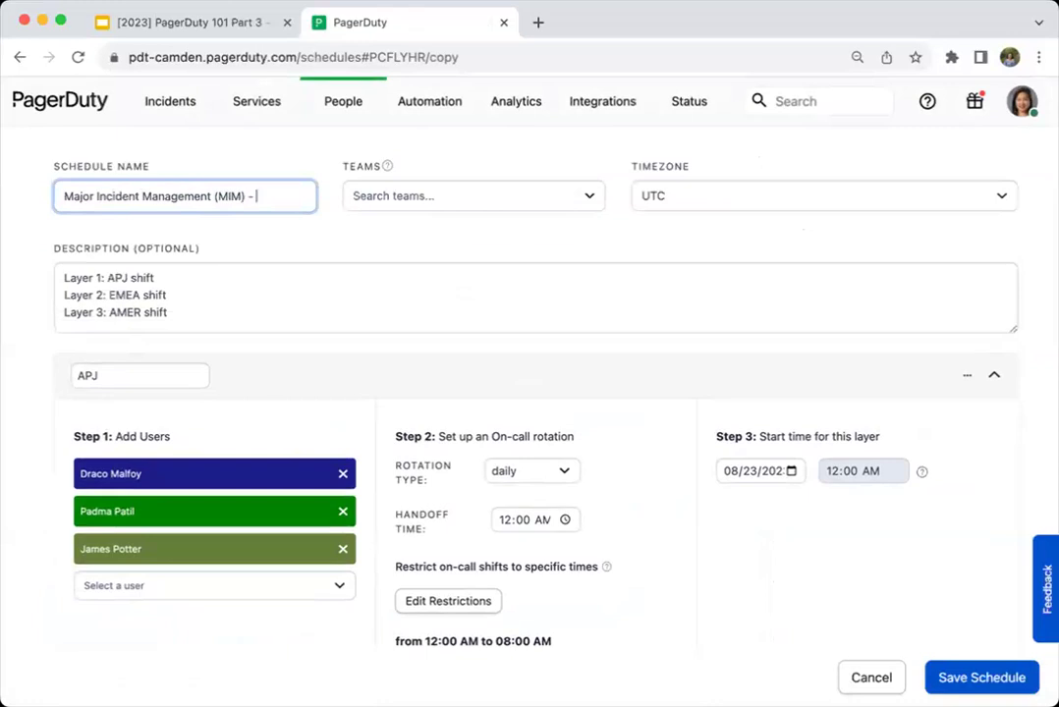
text(Back Up/Secondary)
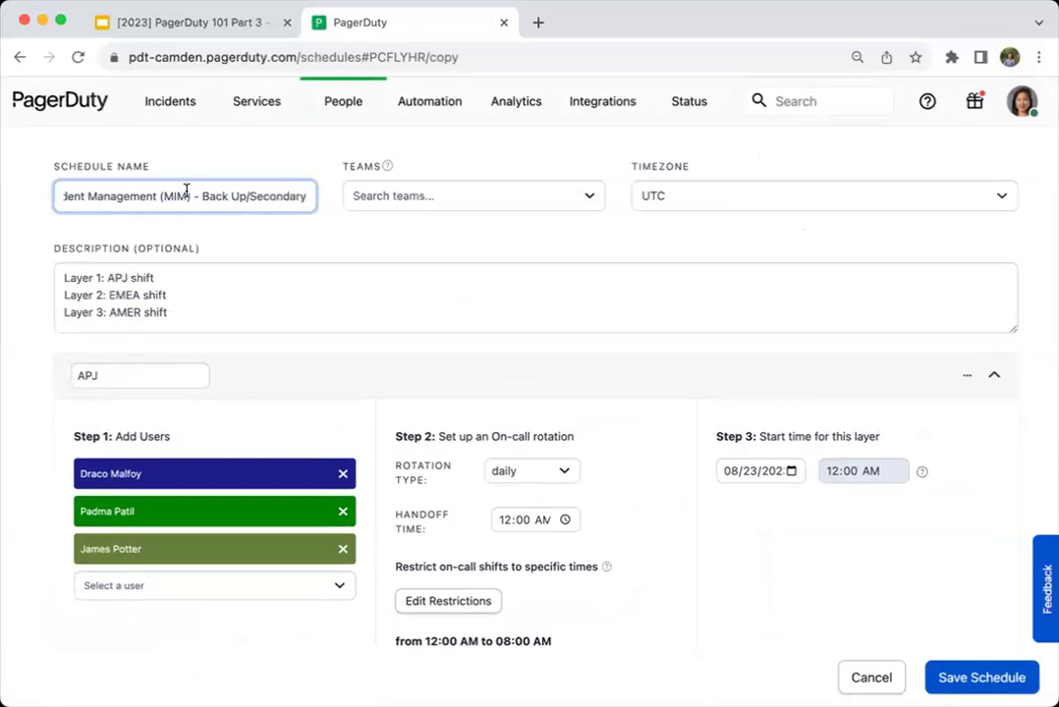
Step: Look over the copied layers and move the APJ layer's last user to the start of its rotation order
scroll(522, 264, down, 3)
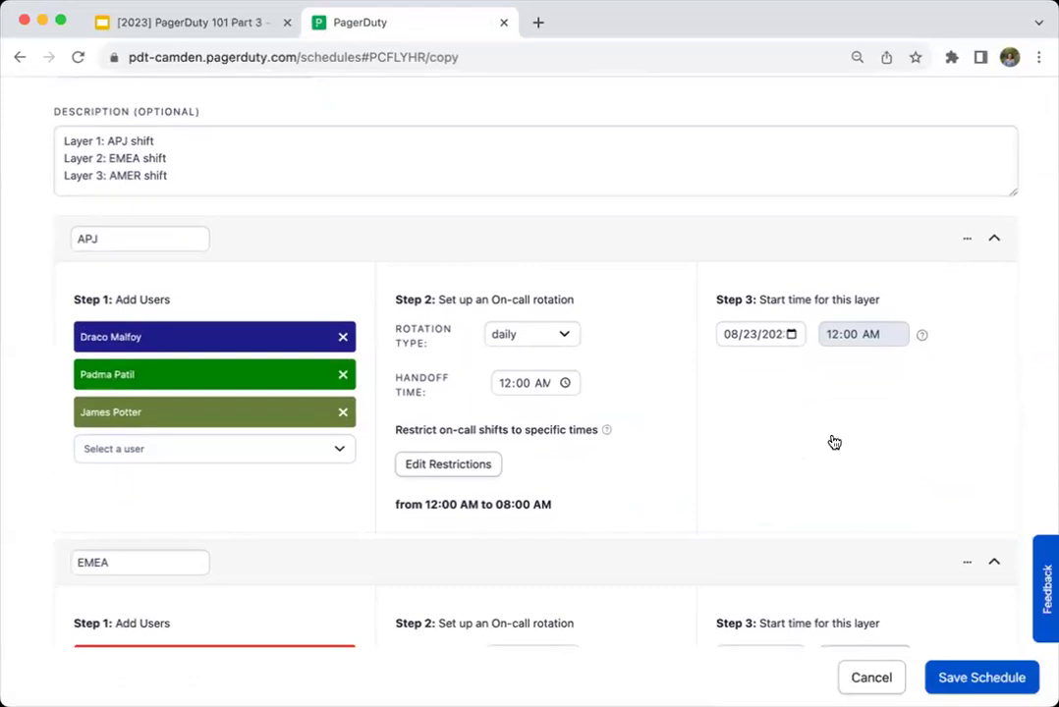
scroll(832, 440, down, 5)
scroll(832, 442, down, 15)
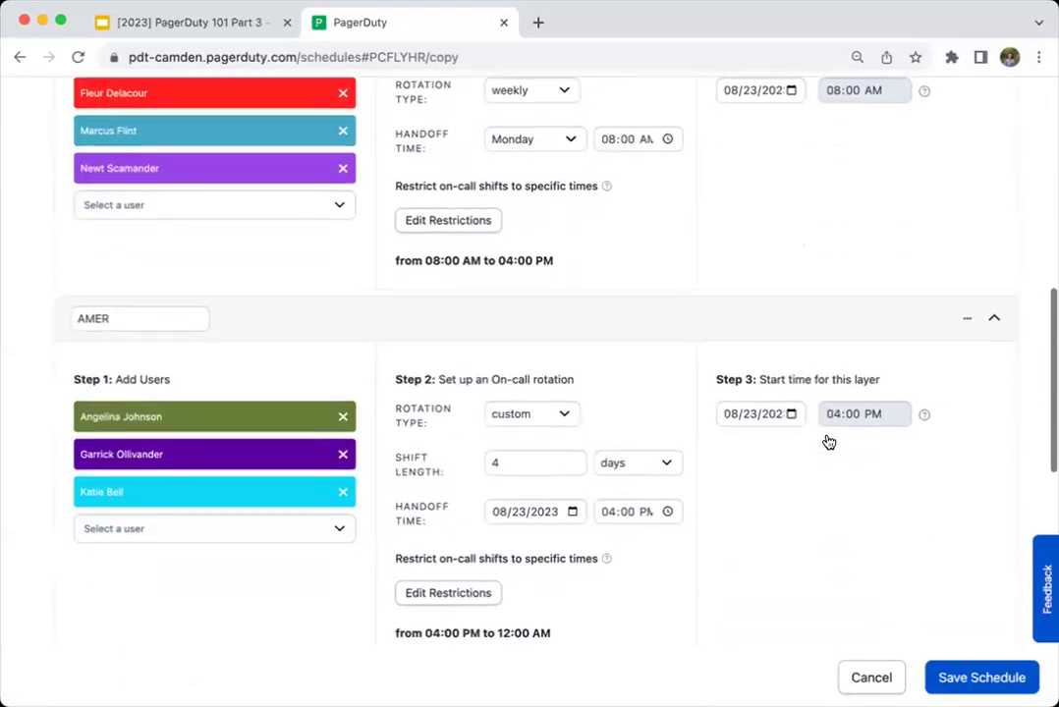
scroll(636, 511, down, 2)
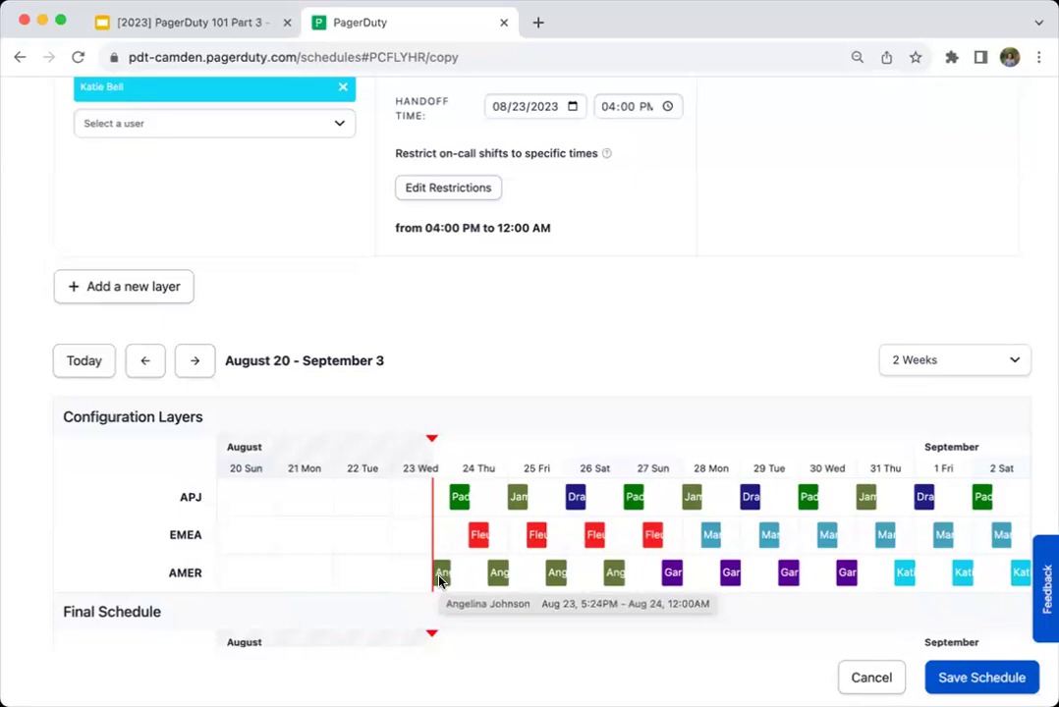
scroll(437, 580, up, 20)
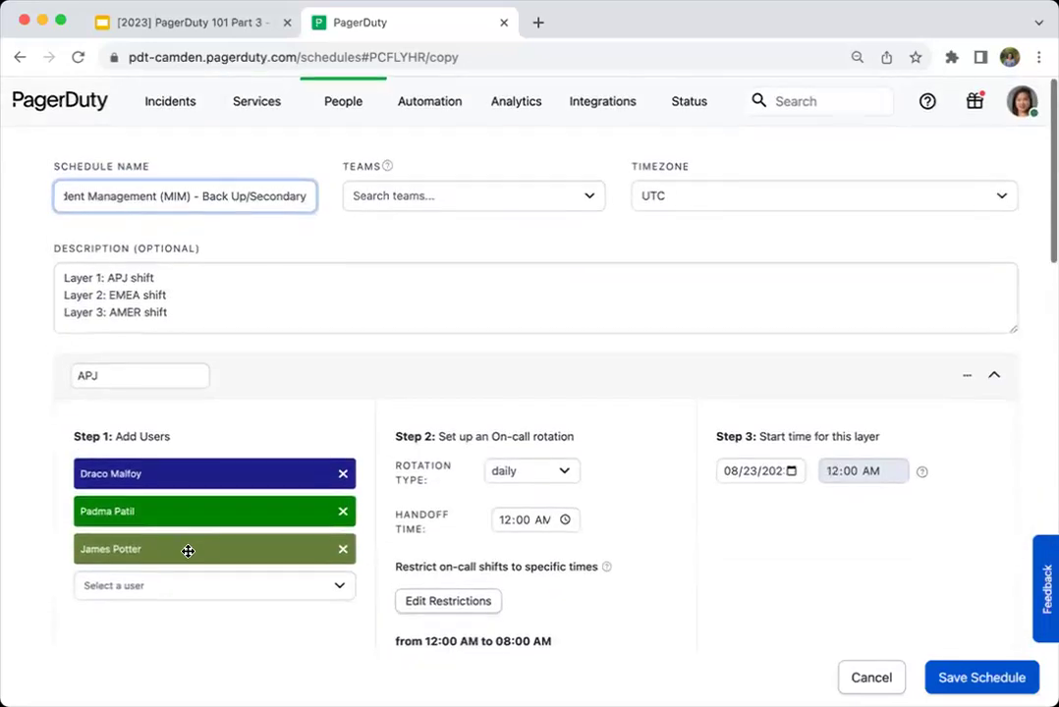
drag(187, 551, 190, 474)
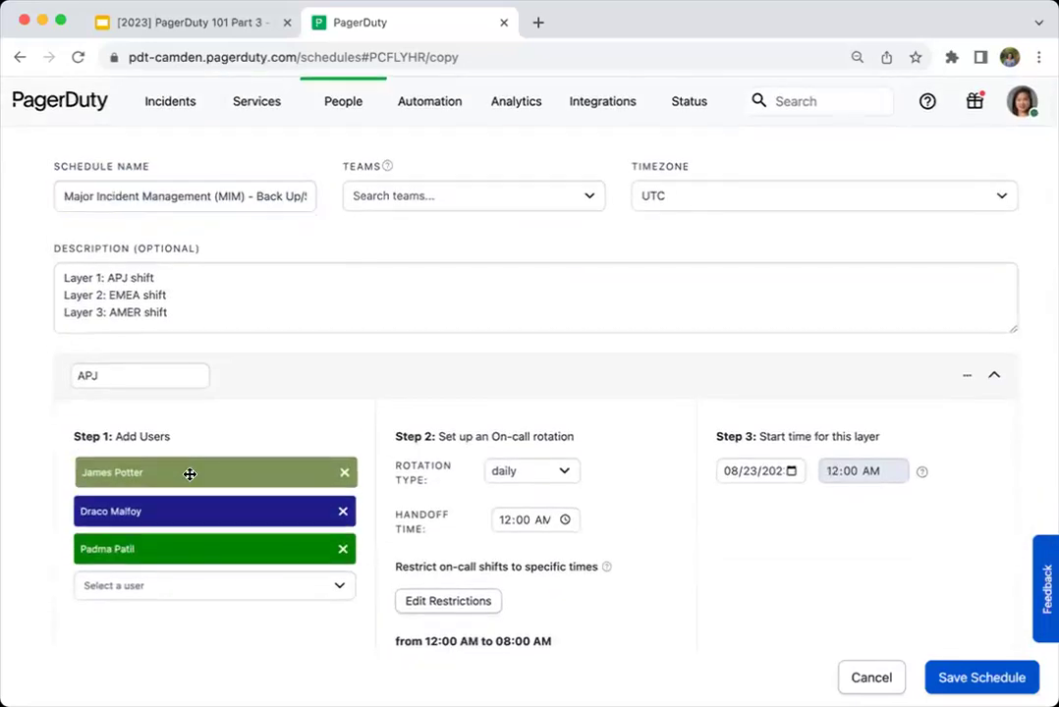
Step: Move the EMEA layer's first user to the end of its rotation and the AMER layer's last user to the start
scroll(239, 494, down, 5)
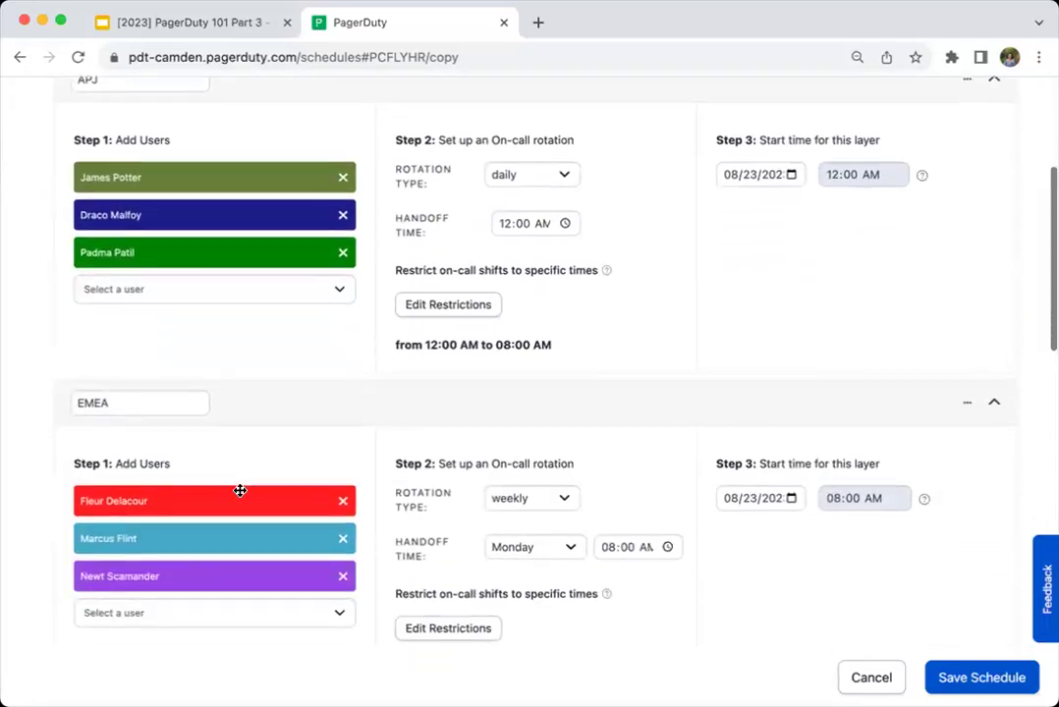
drag(244, 445, 244, 549)
scroll(244, 550, down, 5)
drag(225, 481, 229, 403)
scroll(403, 565, down, 7)
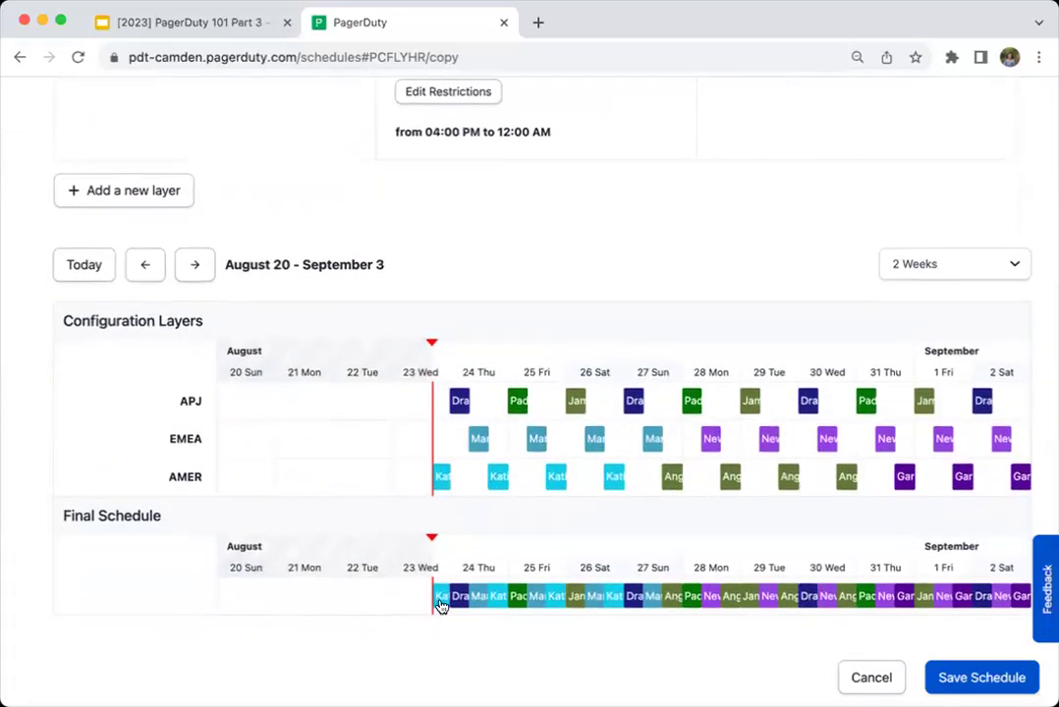
mouse_move(441, 604)
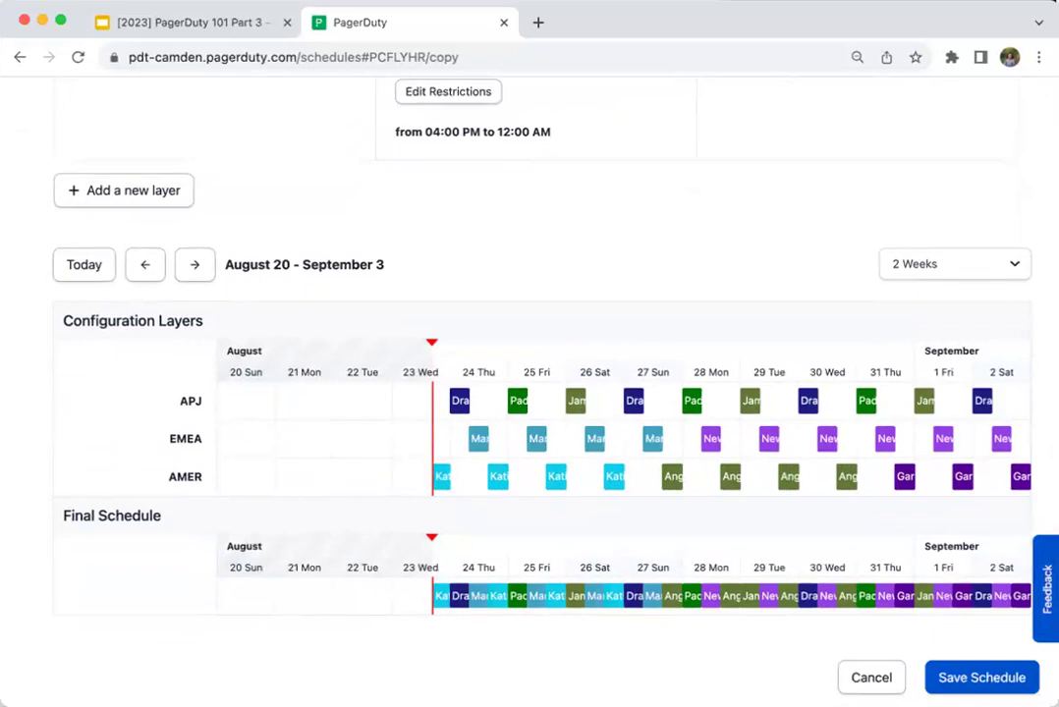
Step: Examine the rotation type and shift length unit options available for the AMER layer
scroll(704, 345, up, 10)
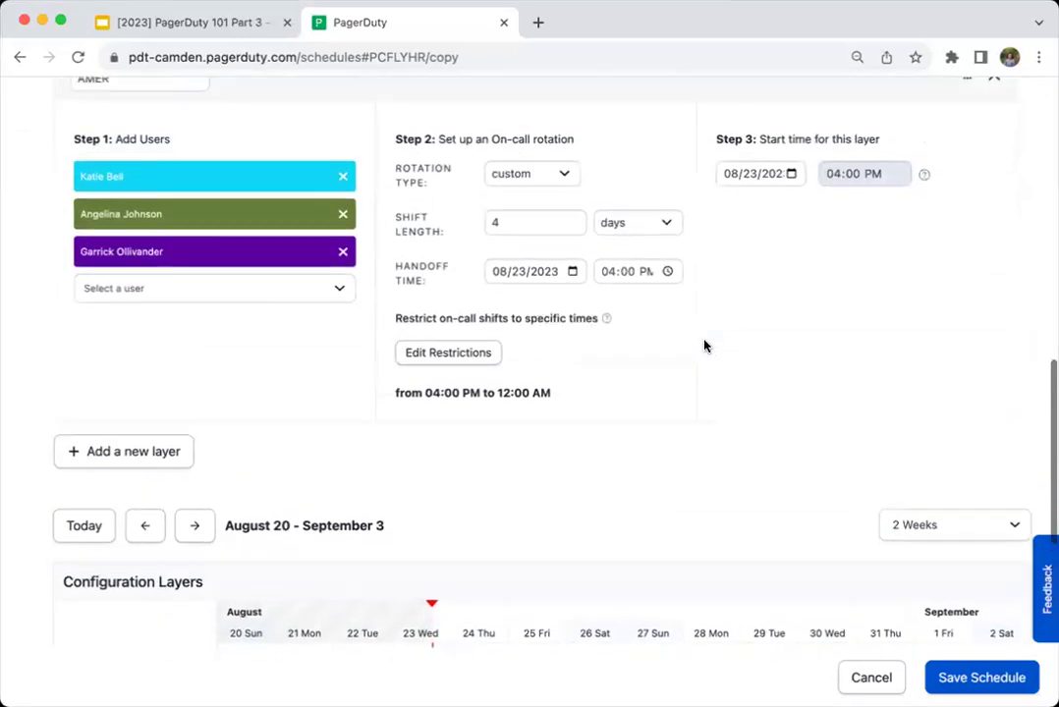
scroll(658, 364, up, 3)
scroll(605, 374, down, 3)
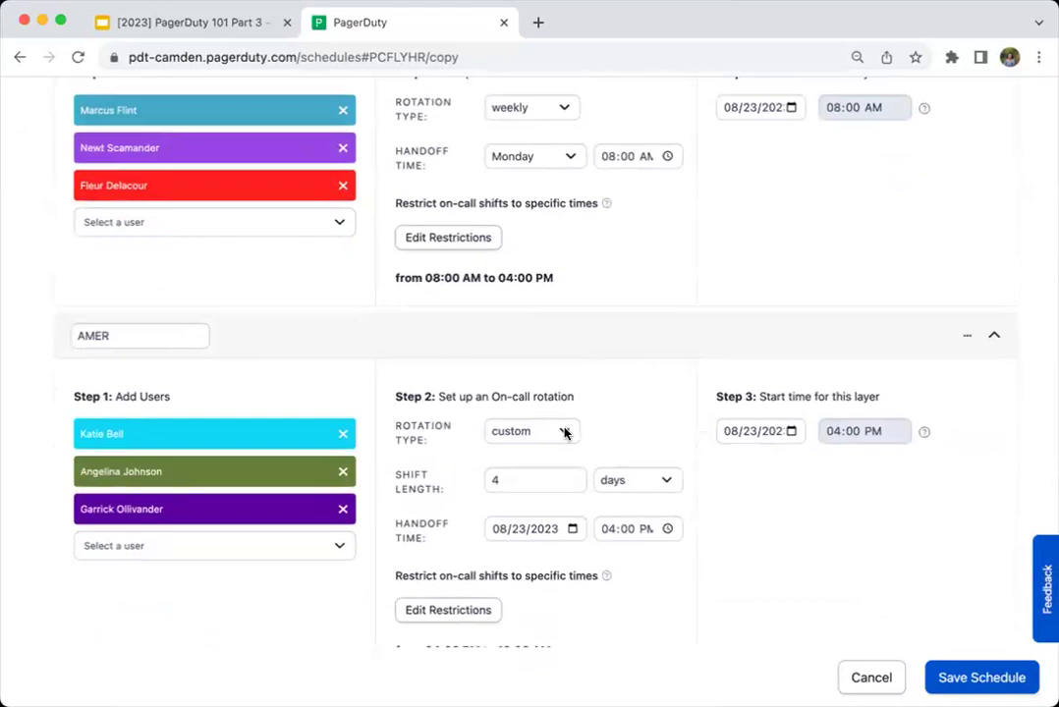
click(645, 433)
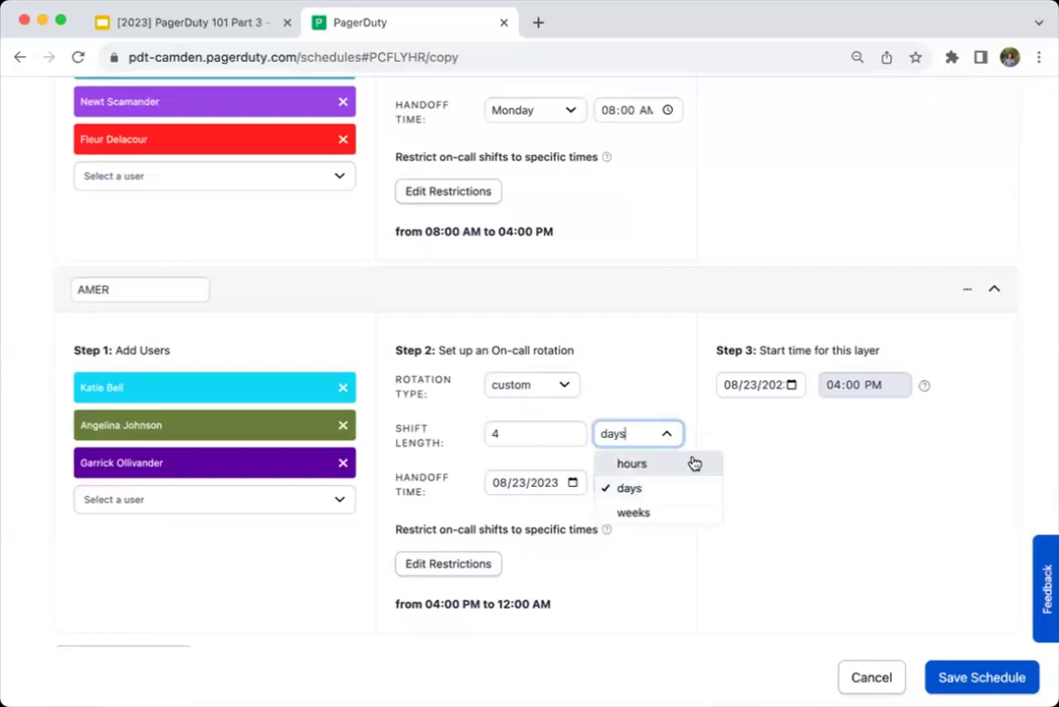
click(529, 440)
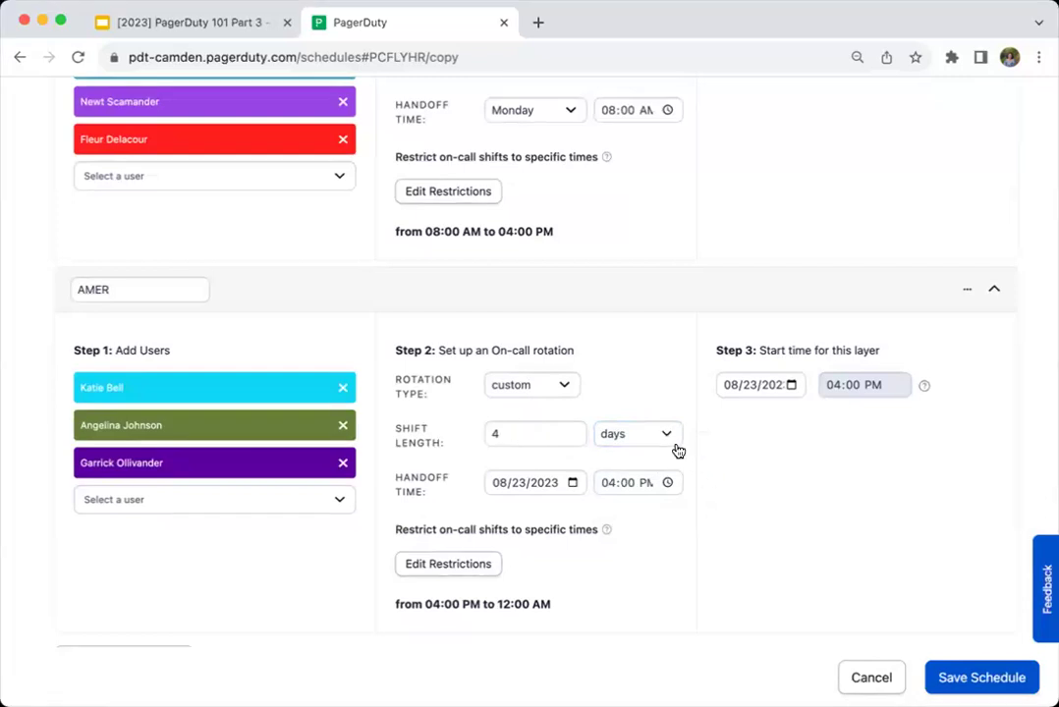
click(543, 384)
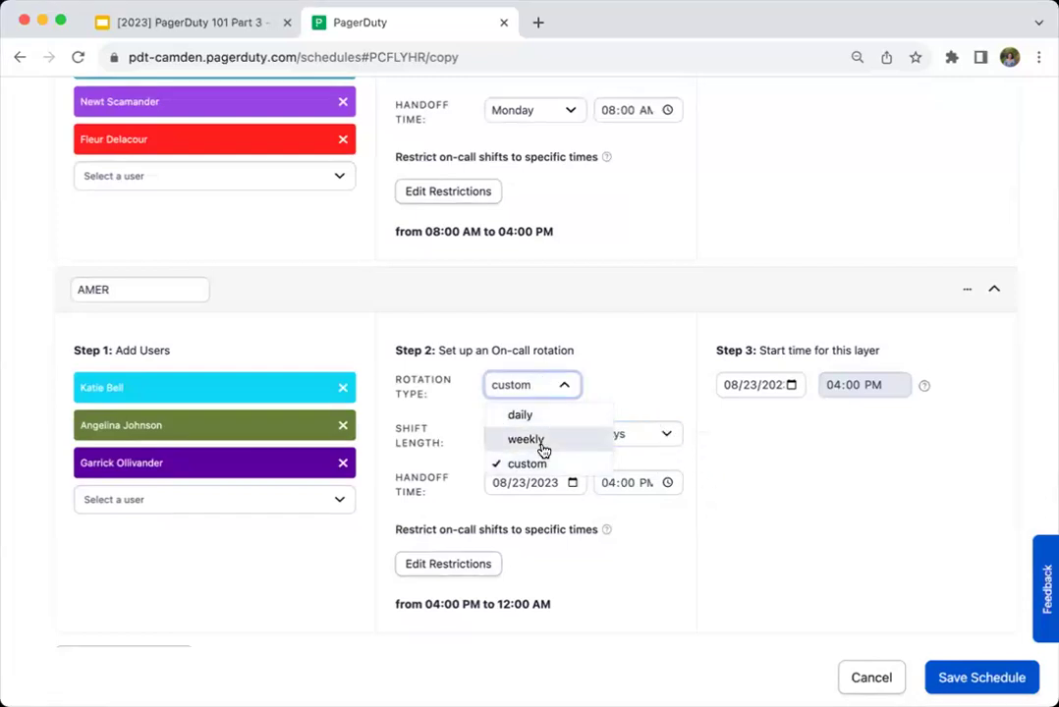
click(669, 437)
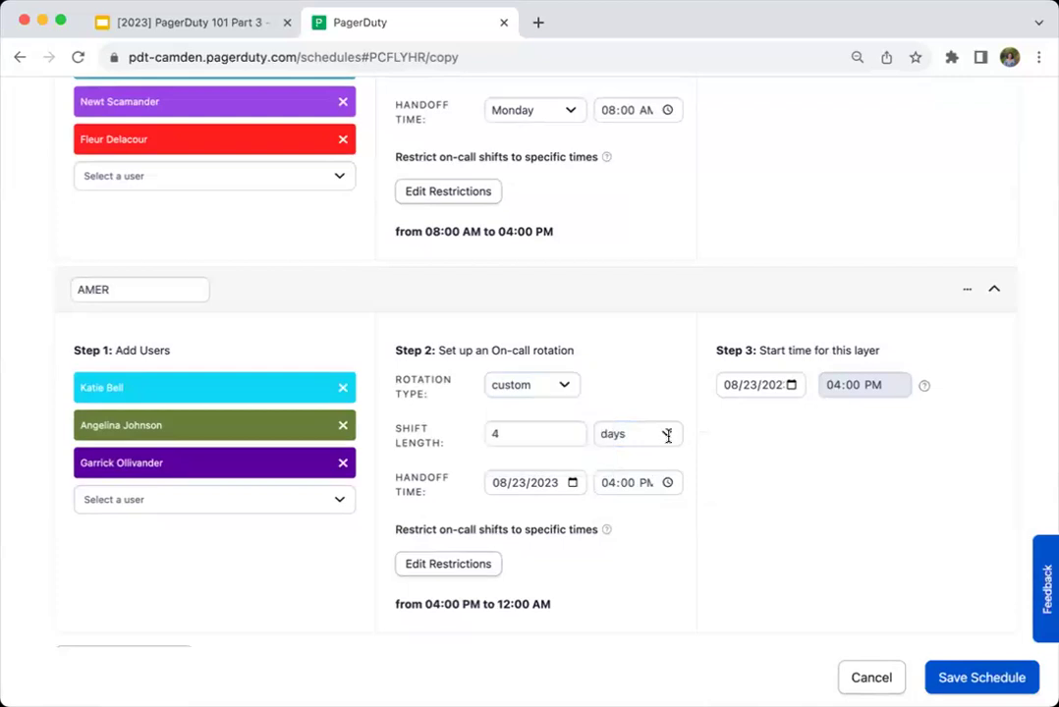
click(668, 436)
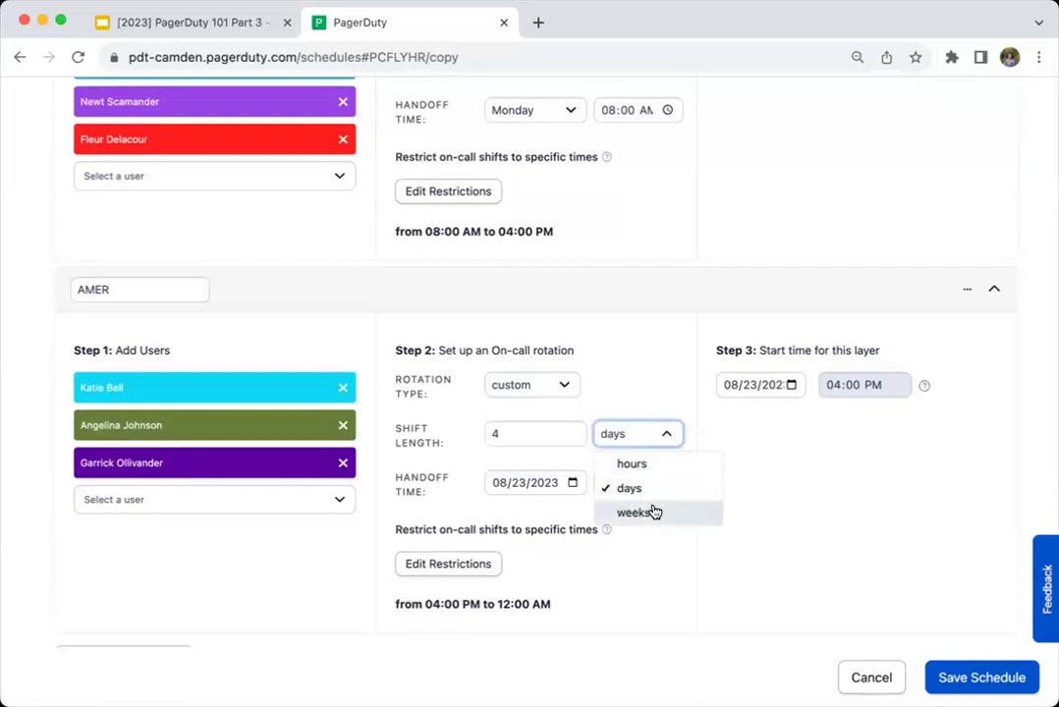
click(805, 503)
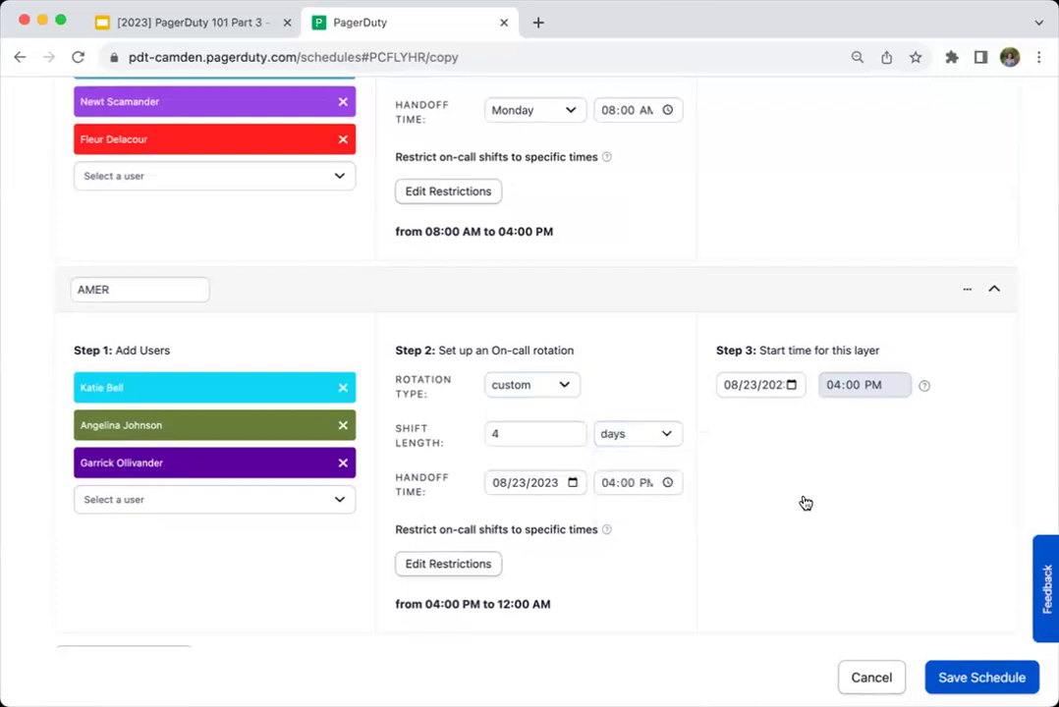
Step: Review the reordered layers in the final schedule and save the Back Up/Secondary schedule
scroll(806, 503, down, 8)
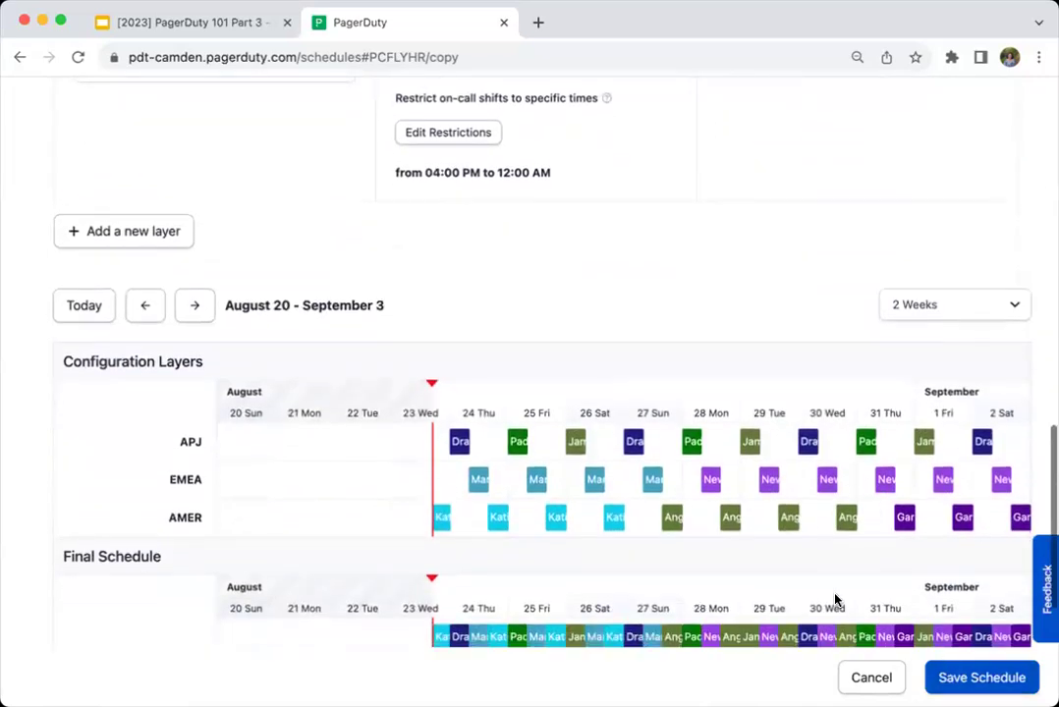
scroll(830, 597, down, 4)
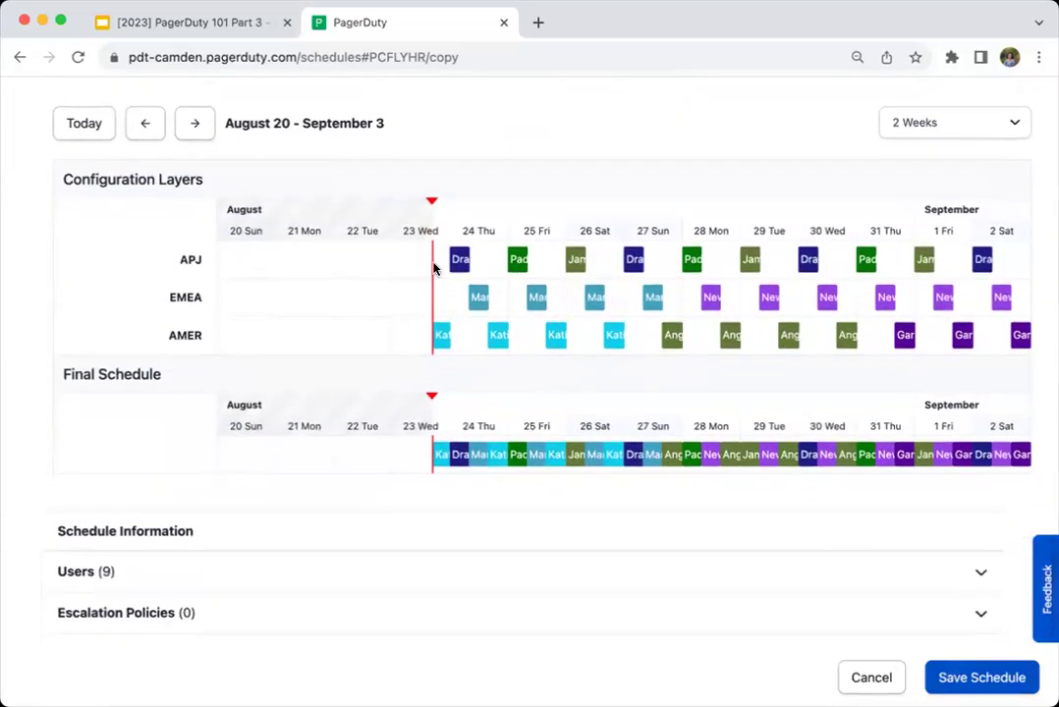
click(982, 678)
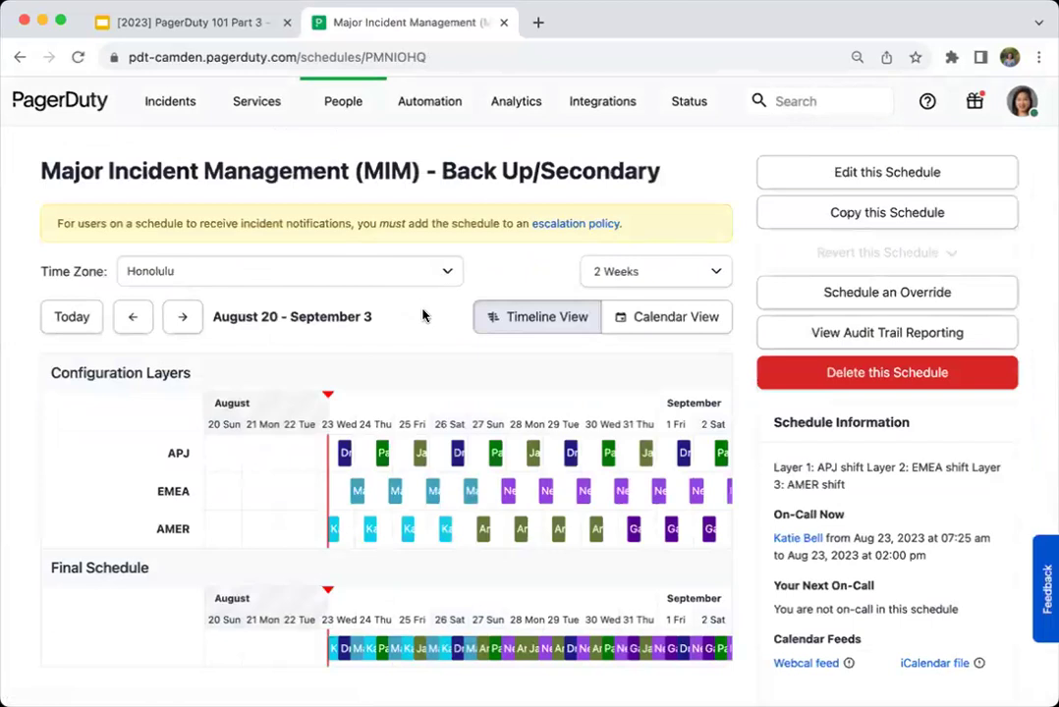
scroll(422, 314, down, 3)
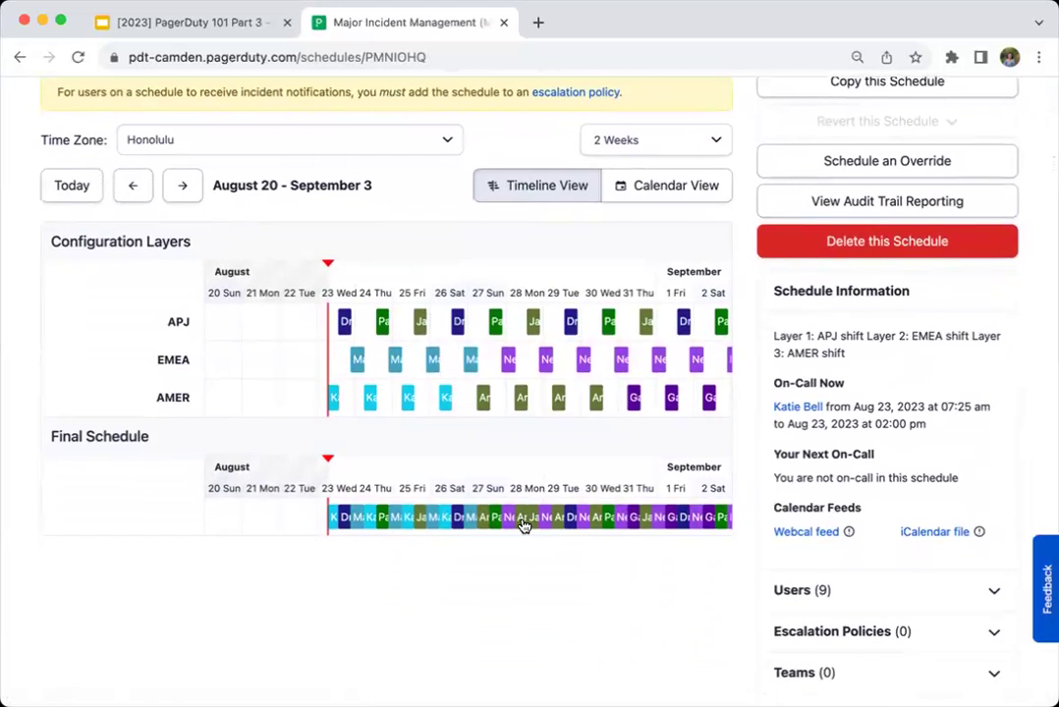
Step: Inspect the override form for the August 28 AMER shift in the final schedule and close it without creating an override
mouse_move(519, 524)
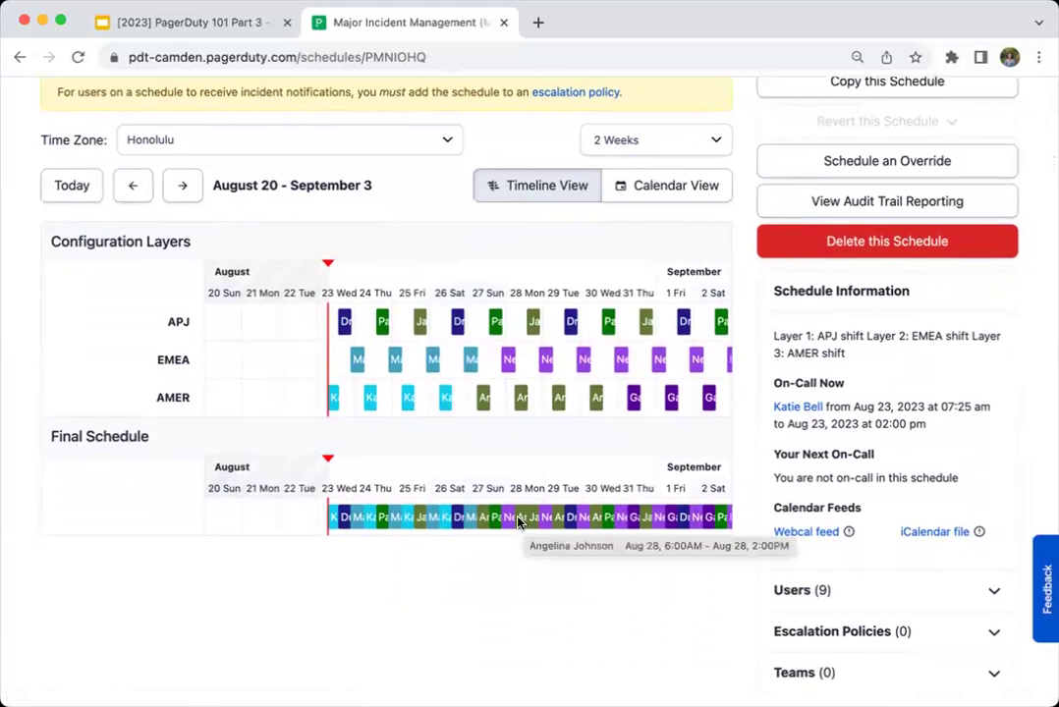
click(521, 518)
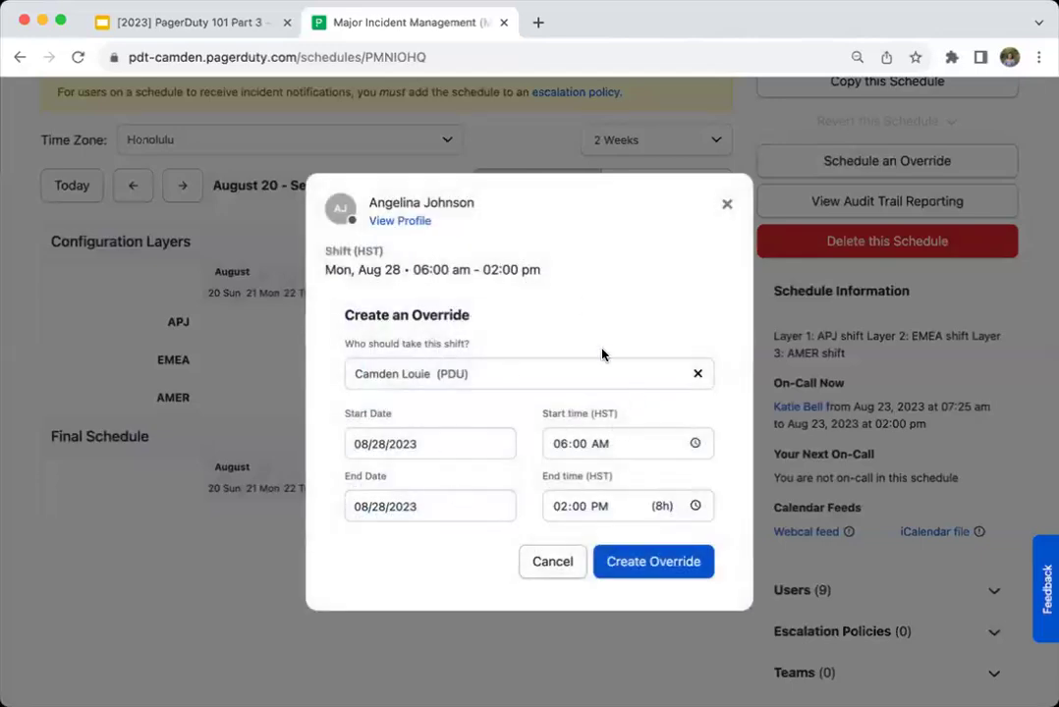
click(715, 210)
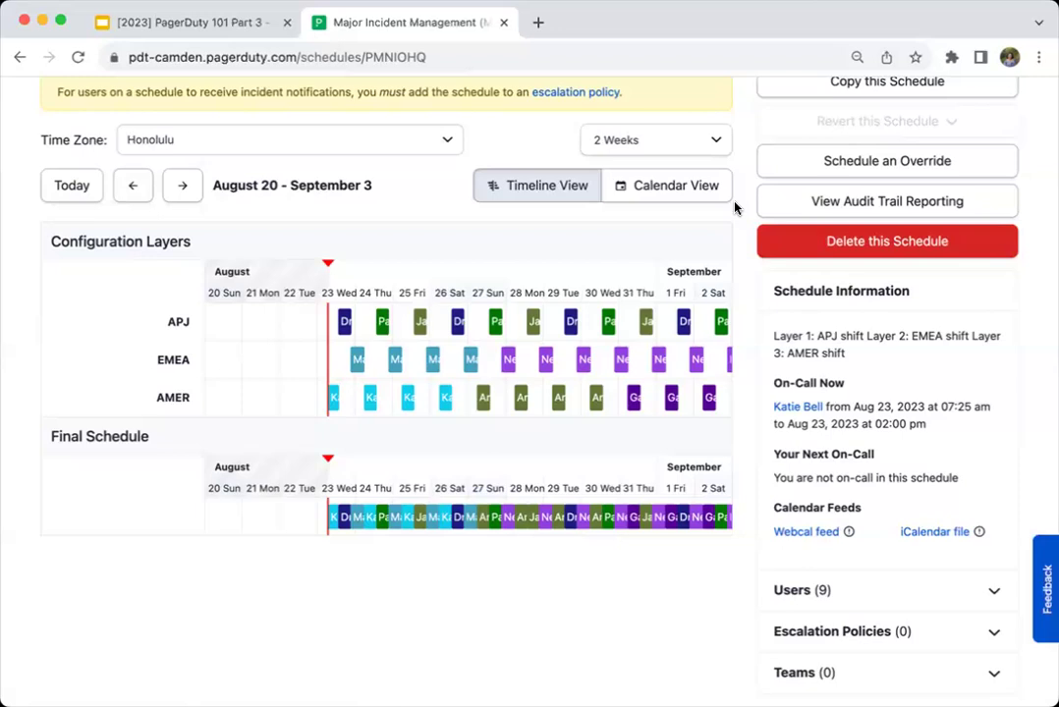
scroll(933, 238, up, 1)
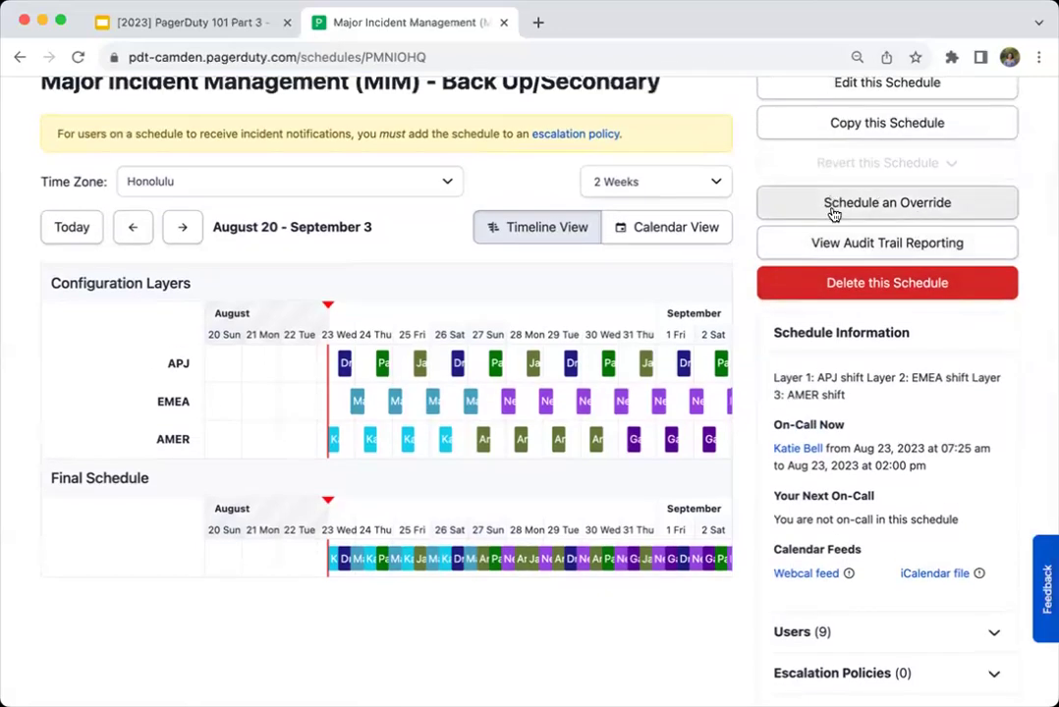
scroll(884, 565, down, 2)
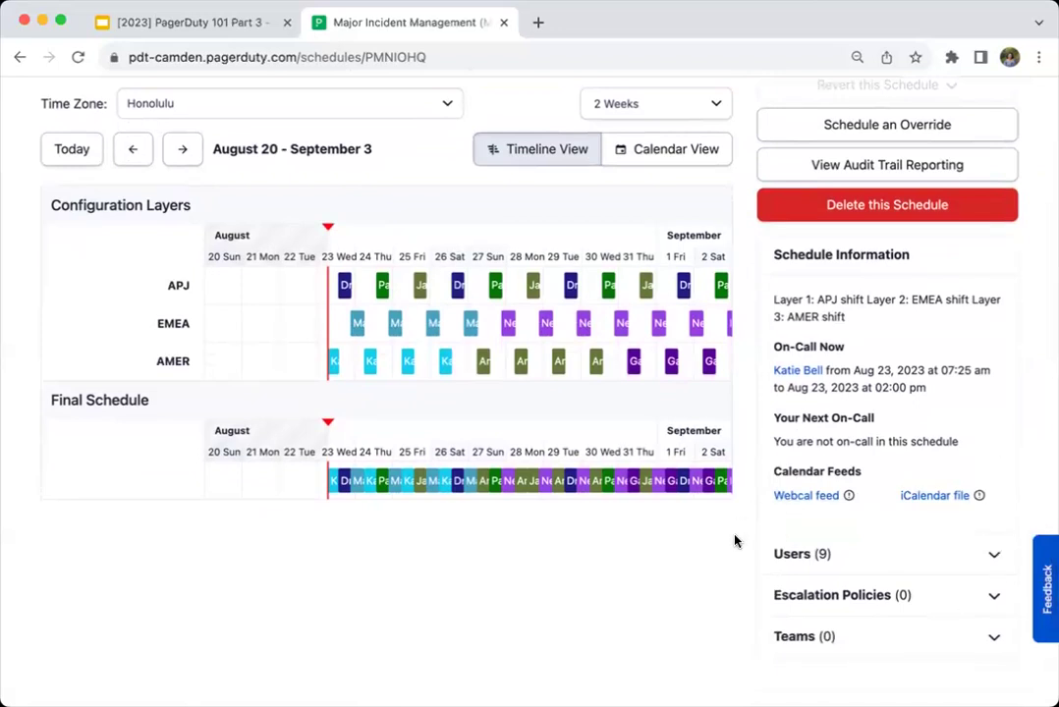
scroll(516, 639, up, 4)
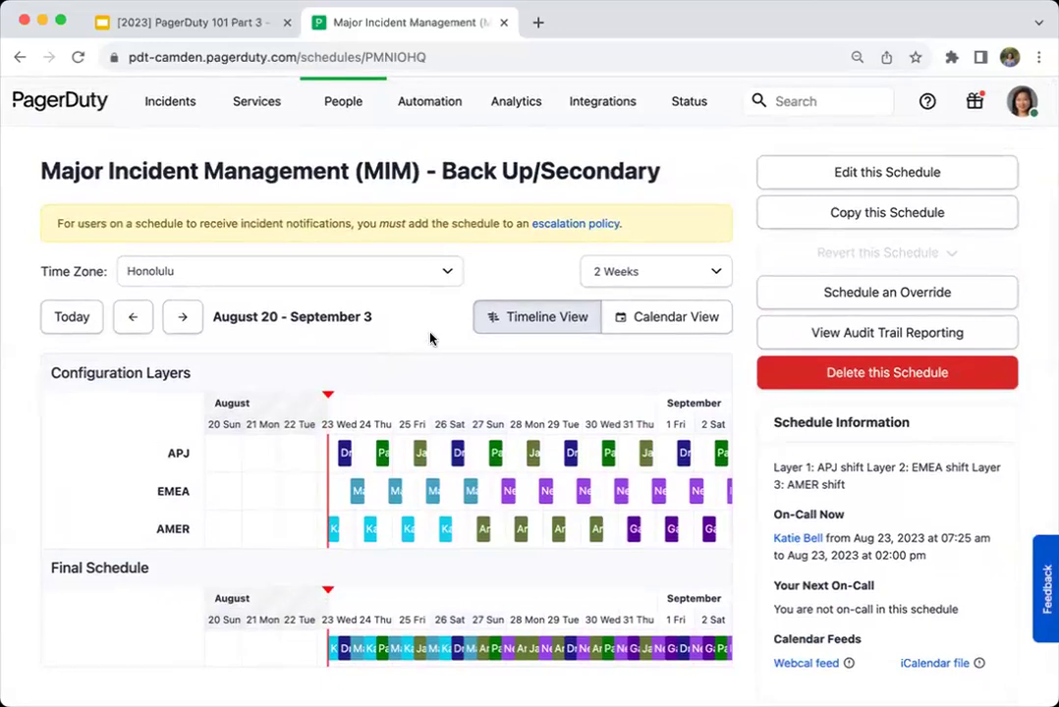
Step: Start a new escalation policy from the Escalation Policies page and name it MIM EP
click(360, 99)
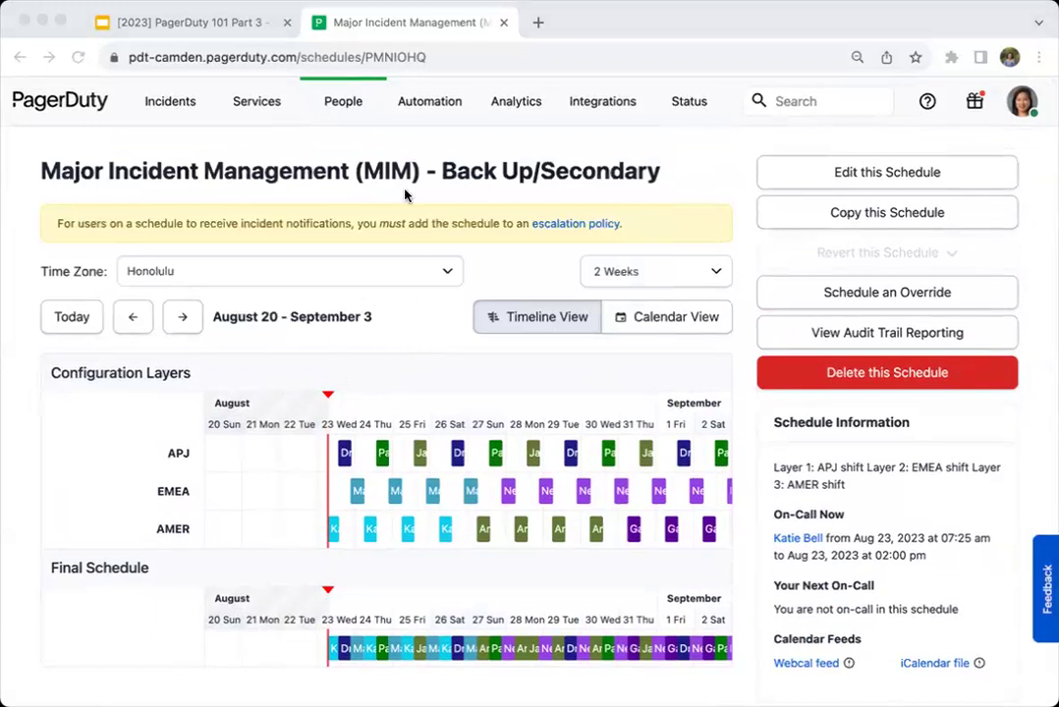
click(342, 102)
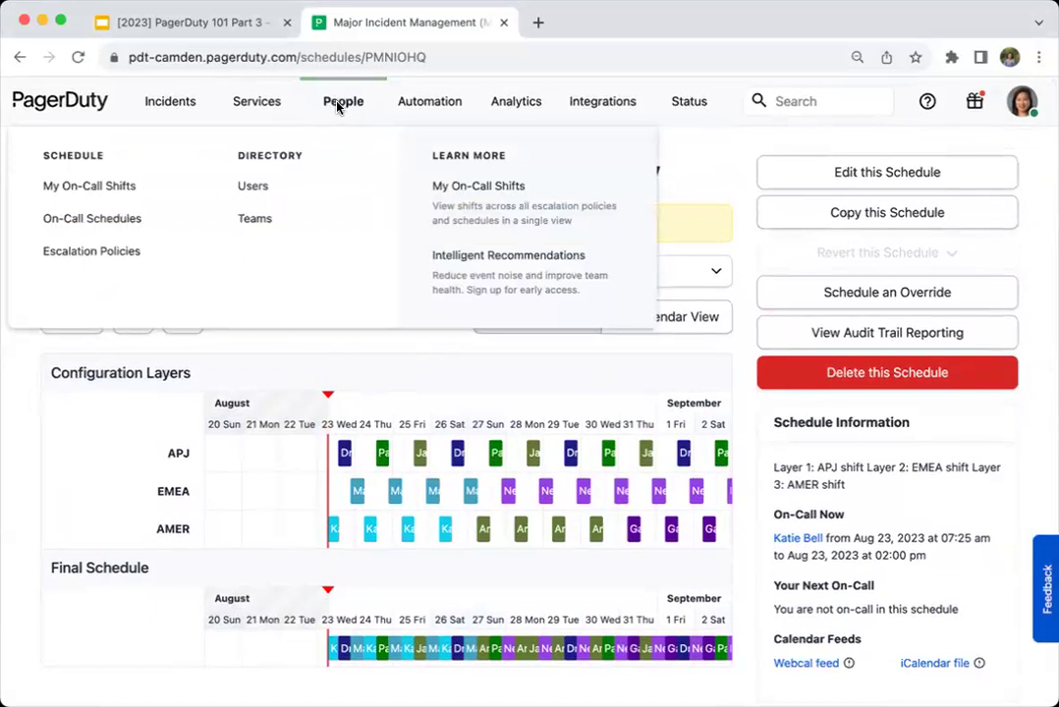
click(99, 255)
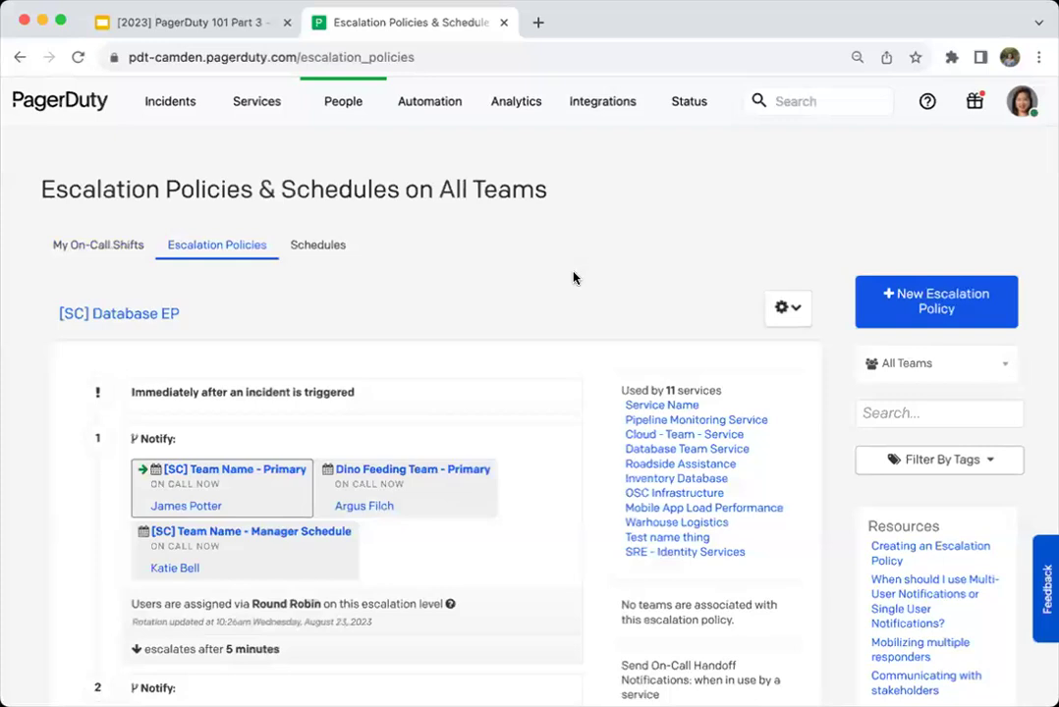
click(974, 312)
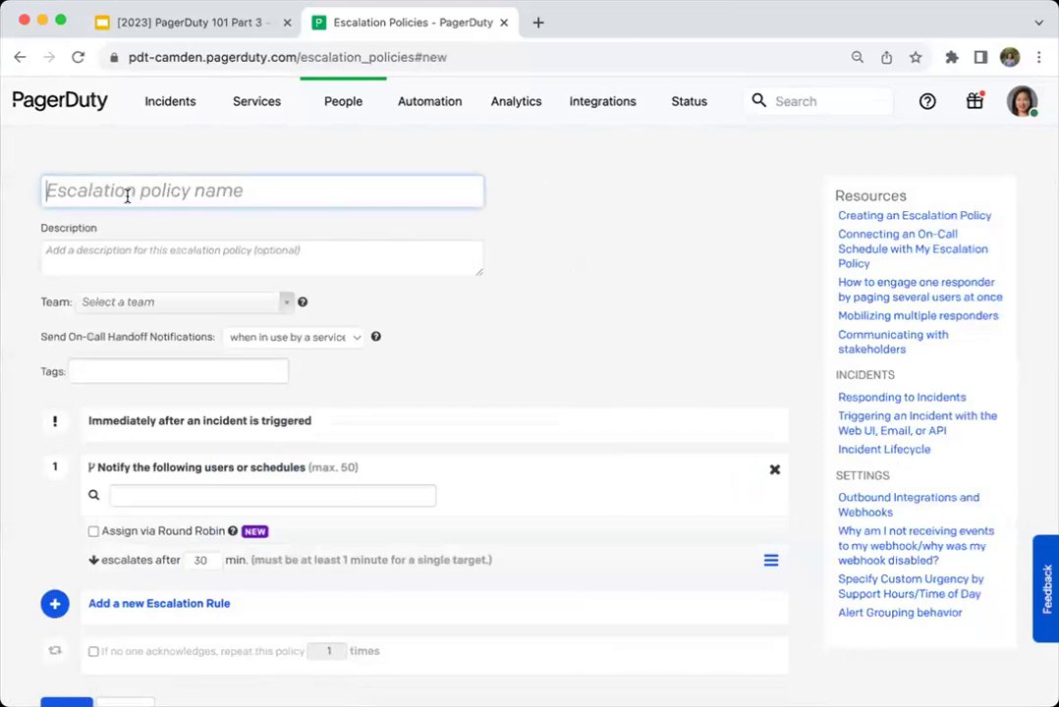
text(MIM EP)
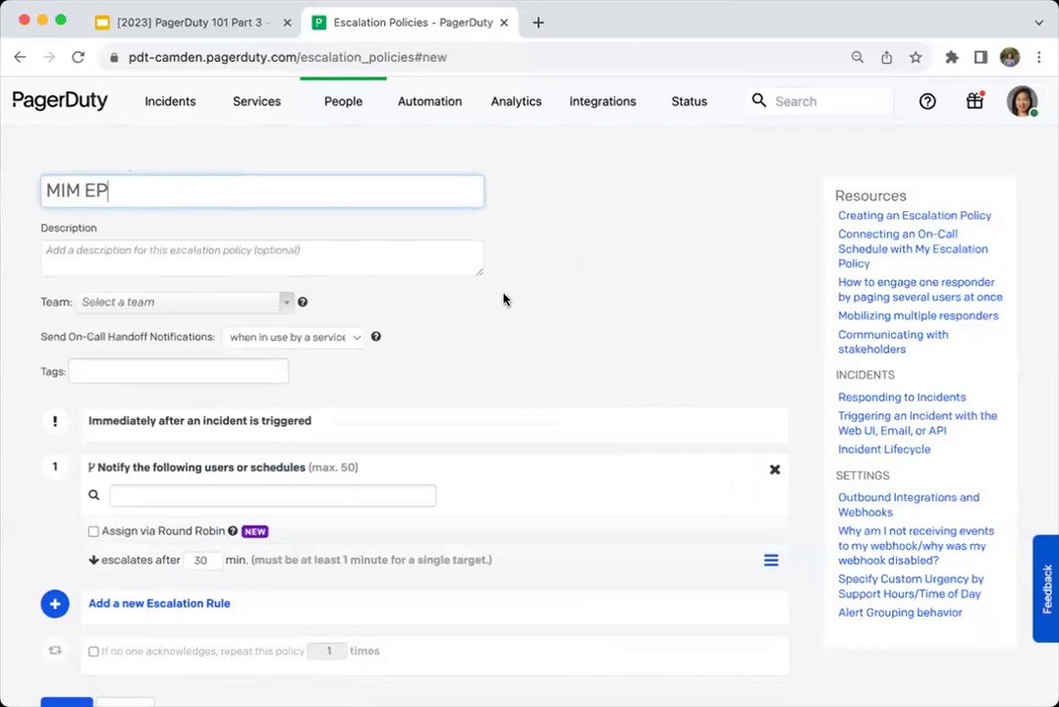
scroll(518, 300, down, 1)
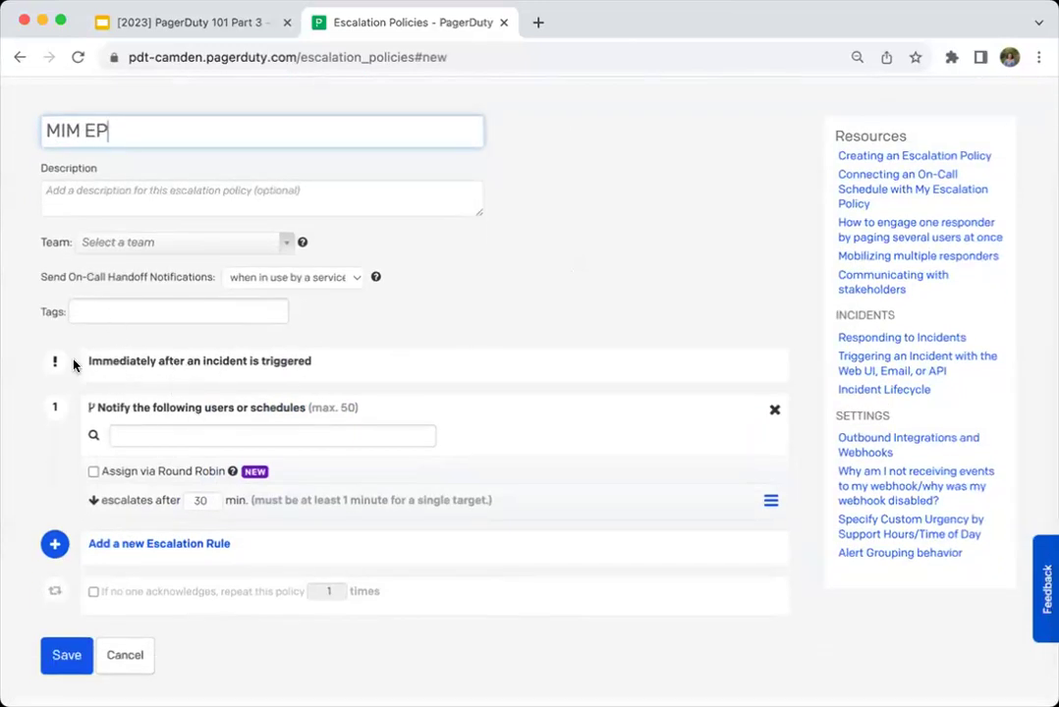
drag(53, 365, 353, 370)
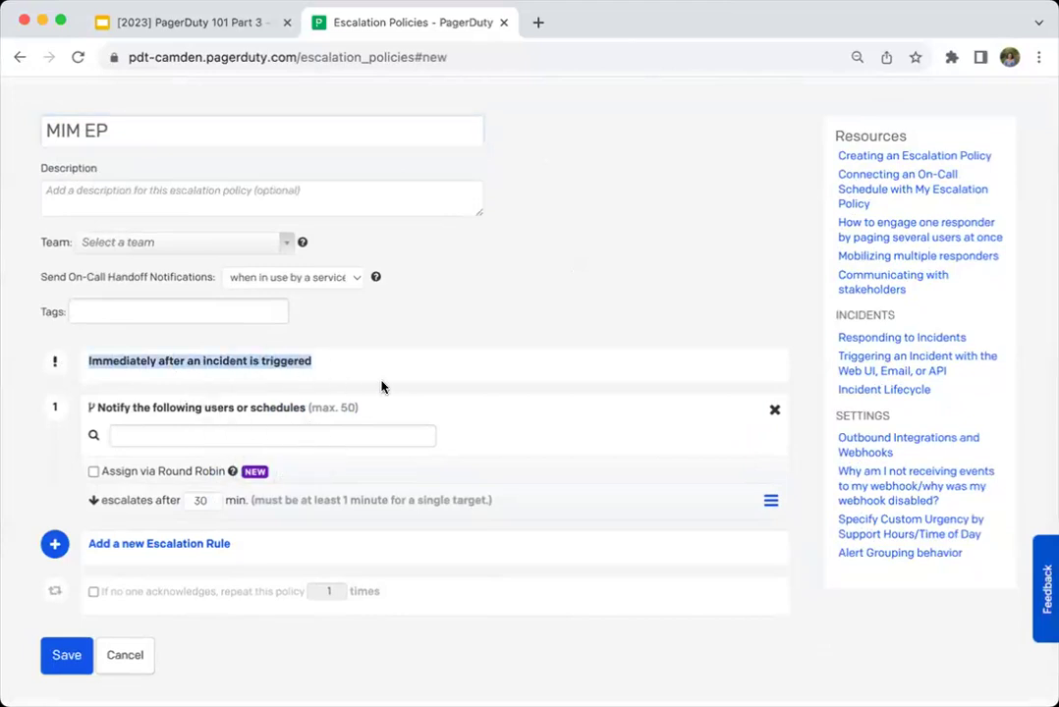
click(170, 378)
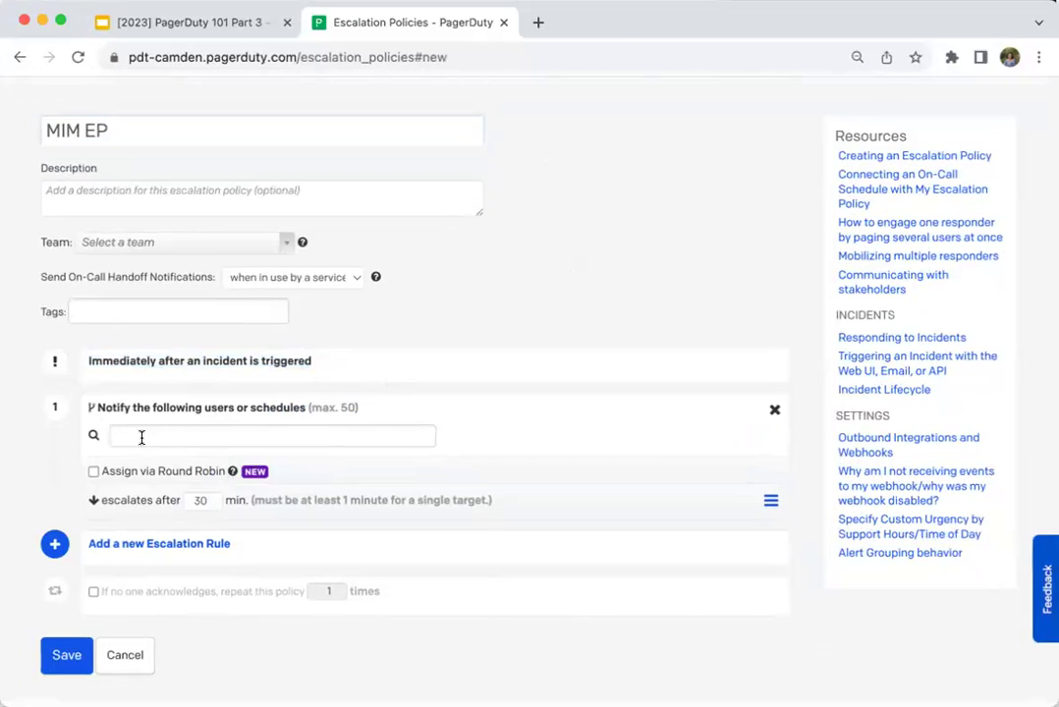
double_click(51, 408)
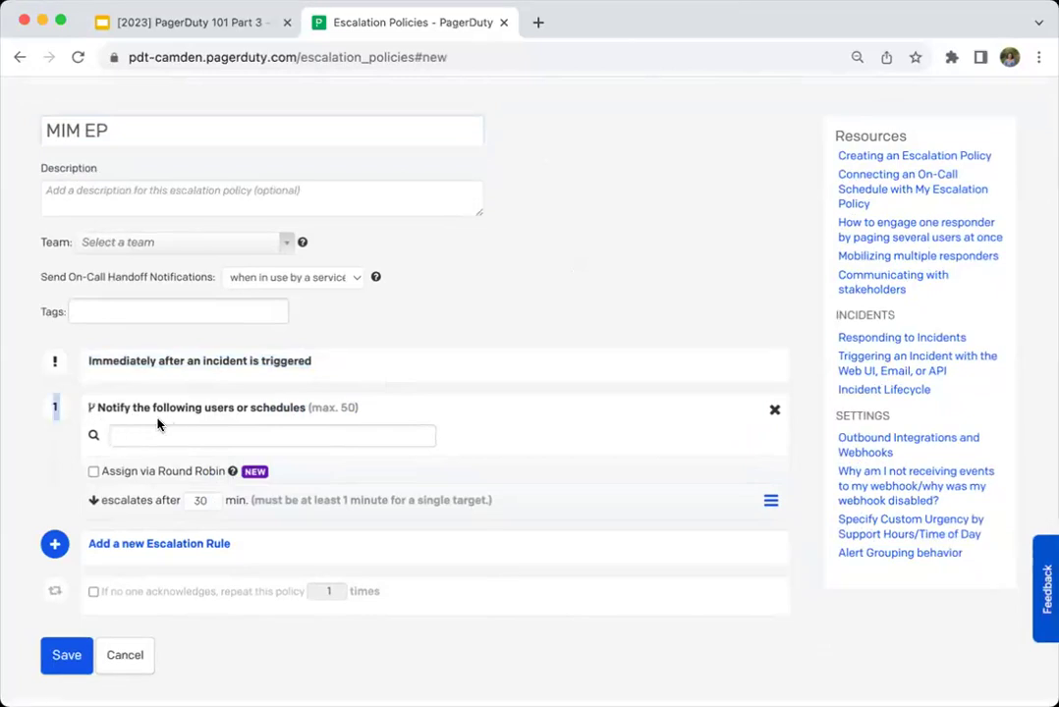
Step: Have the first escalation rule notify the Major Incident Management (MIM) - Primary schedule and escalate after 10 minutes
click(272, 439)
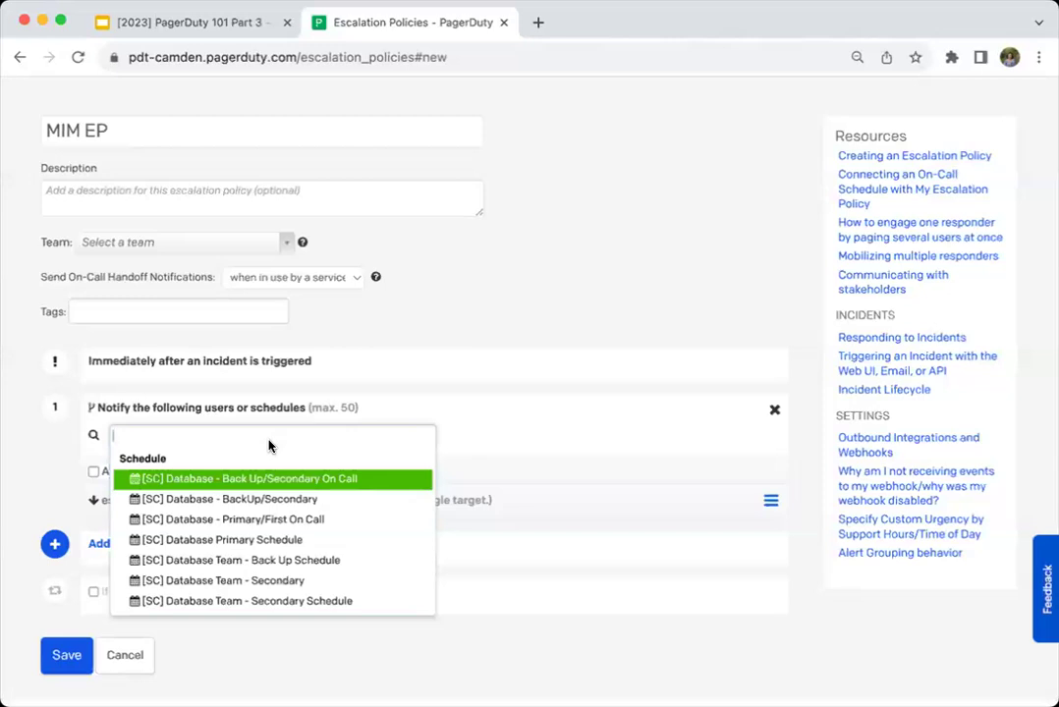
text(mim)
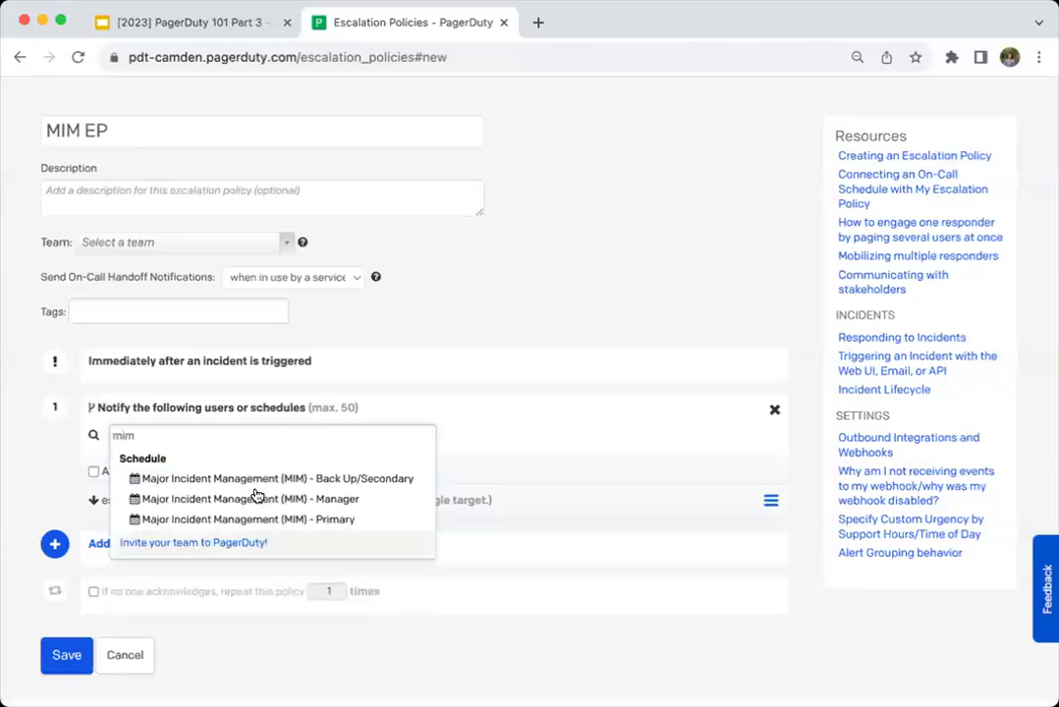
click(275, 521)
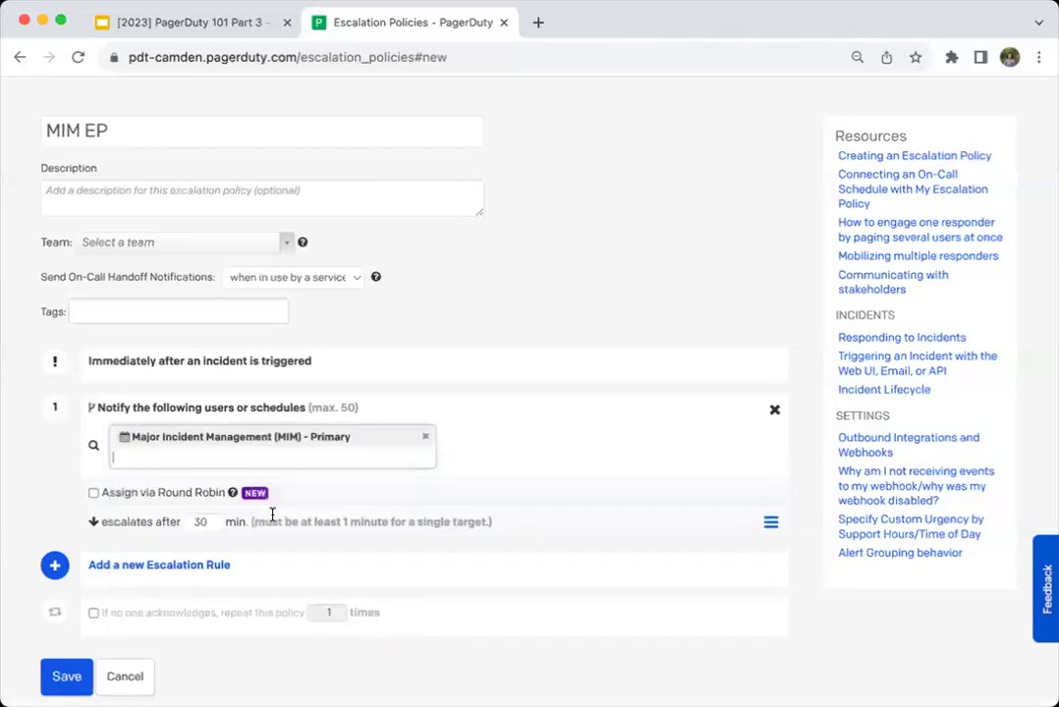
scroll(485, 468, down, 1)
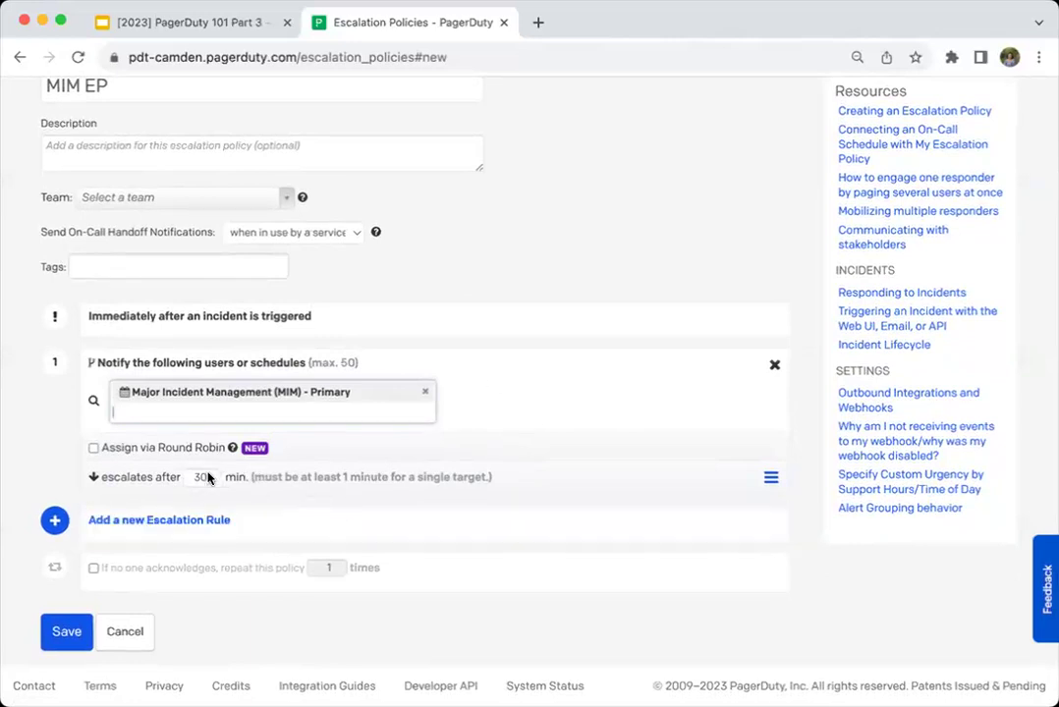
drag(187, 479, 230, 478)
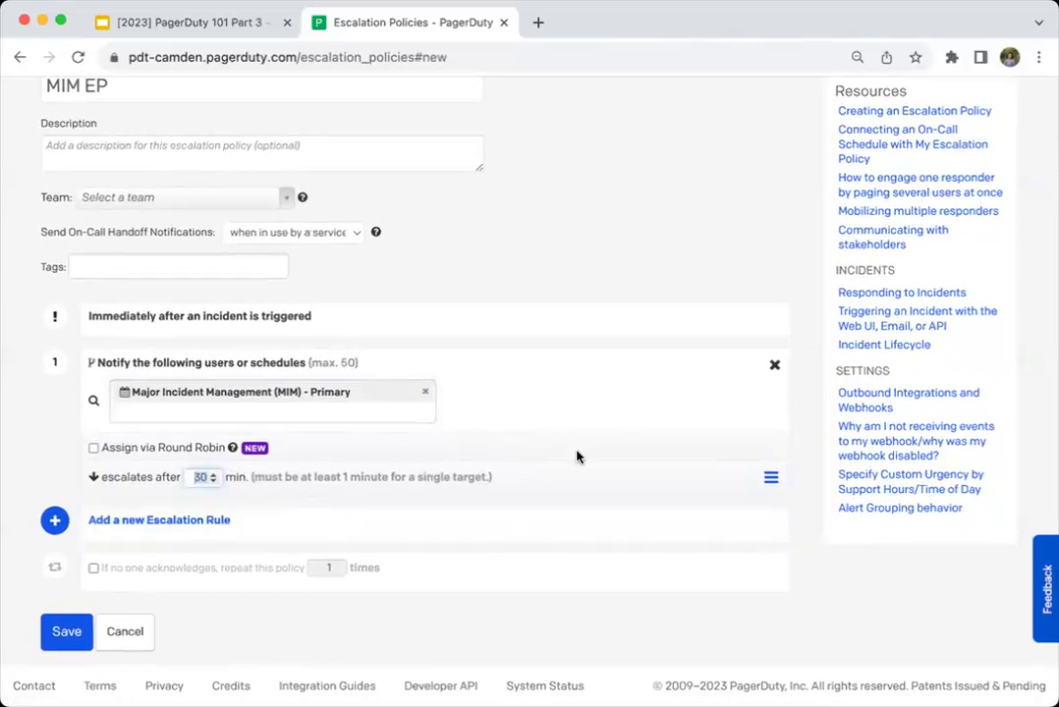
text(10)
click(330, 378)
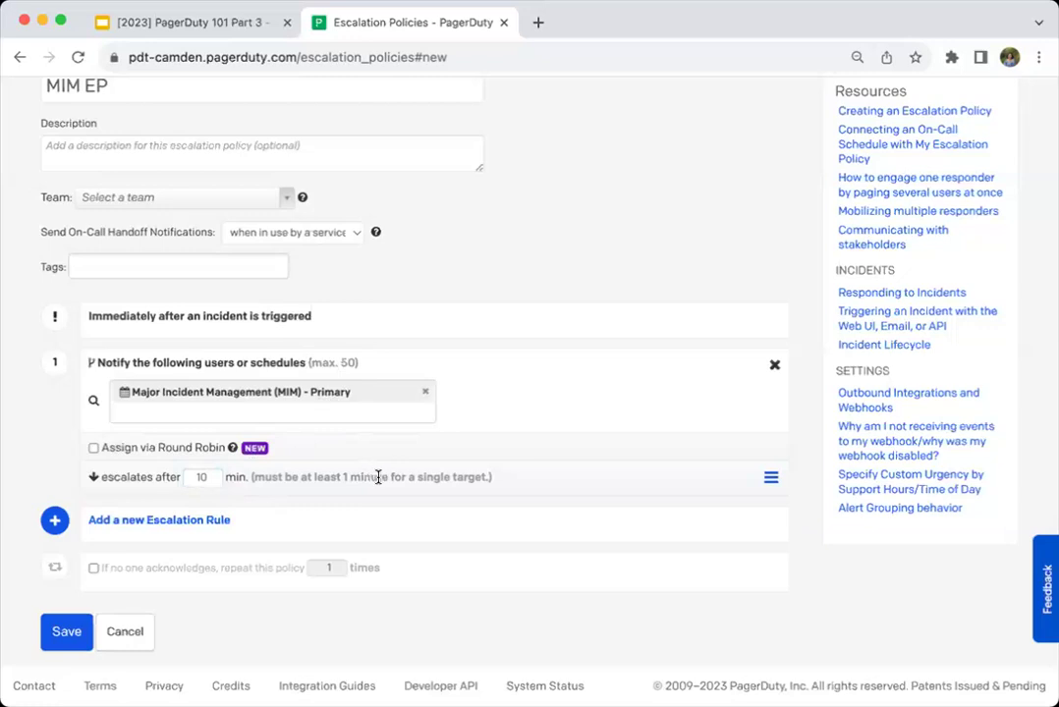
Step: Add a second escalation rule notifying the Major Incident Management (MIM) - Back Up/Secondary schedule, escalating after 8 minutes
click(186, 530)
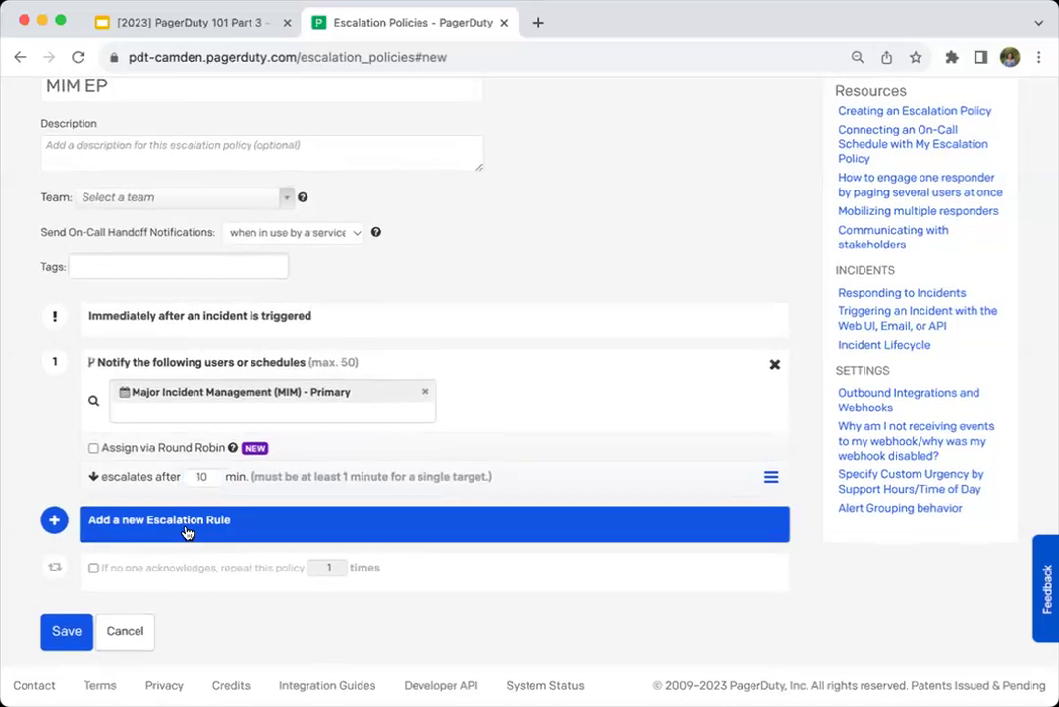
click(197, 550)
text(mo)
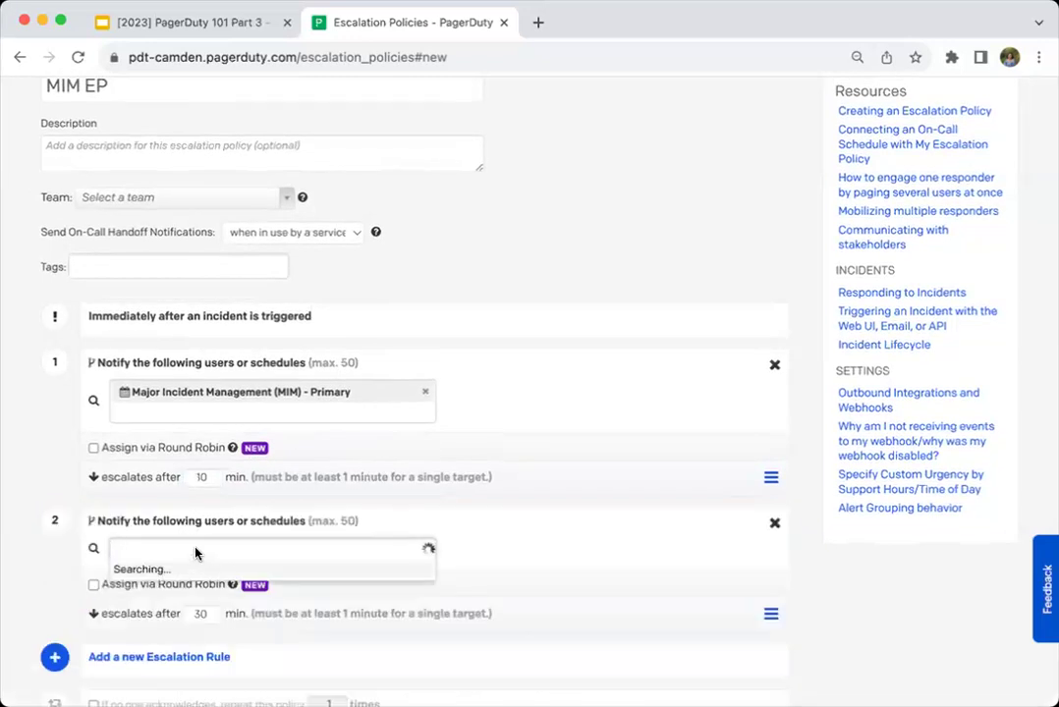
key(BackSpace)
text(im)
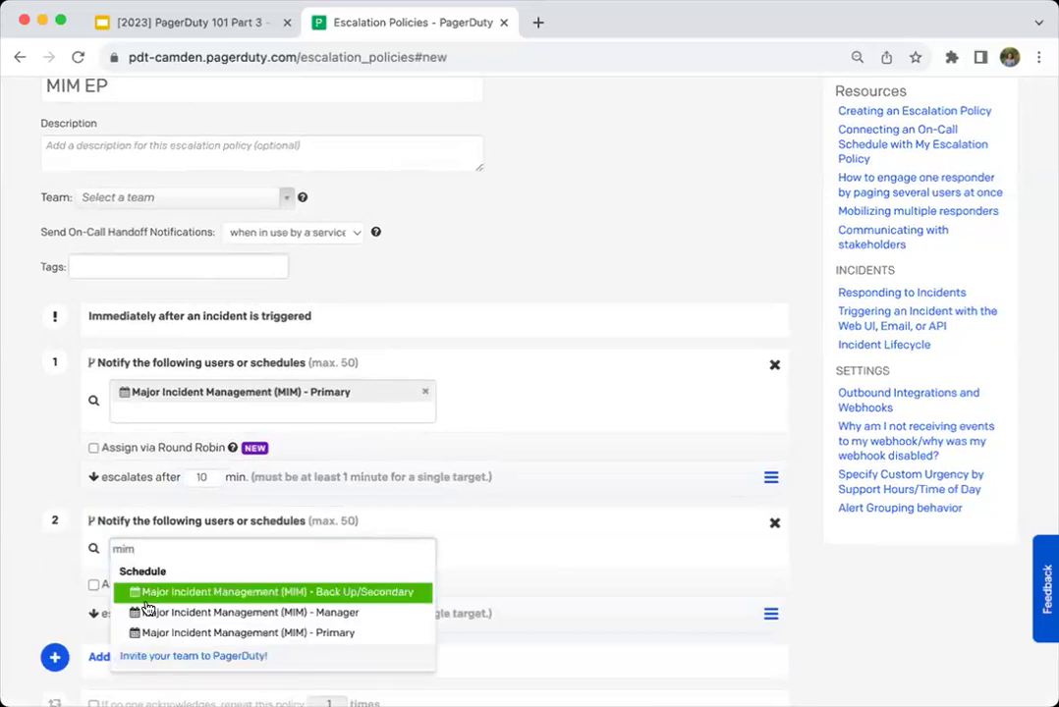
click(155, 593)
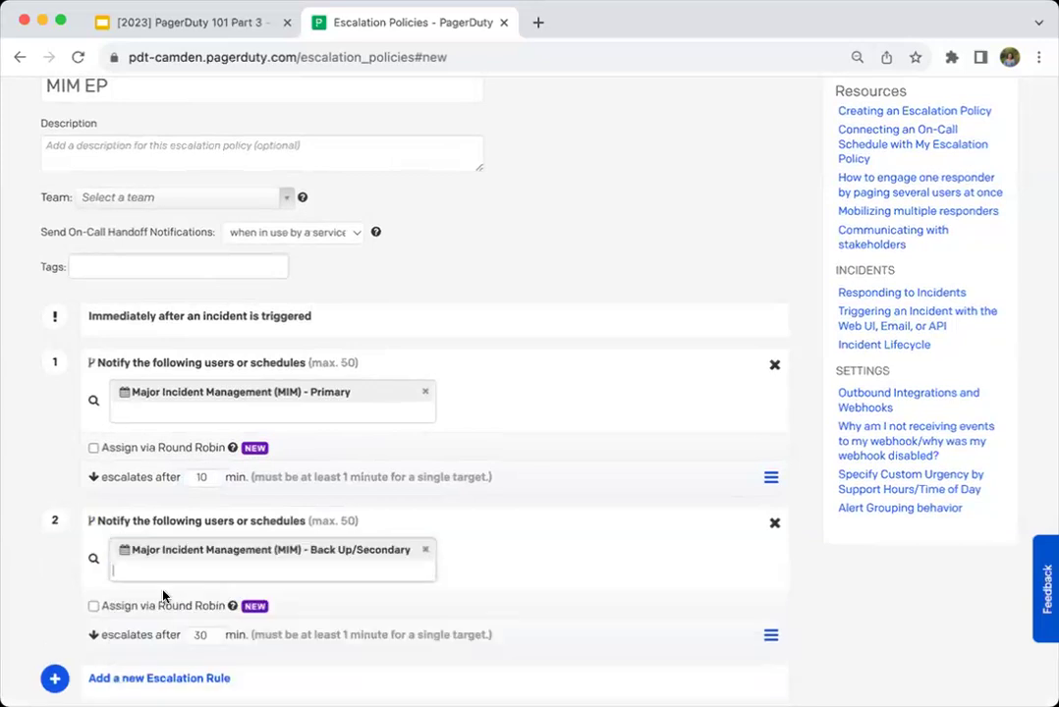
scroll(501, 540, down, 3)
double_click(202, 486)
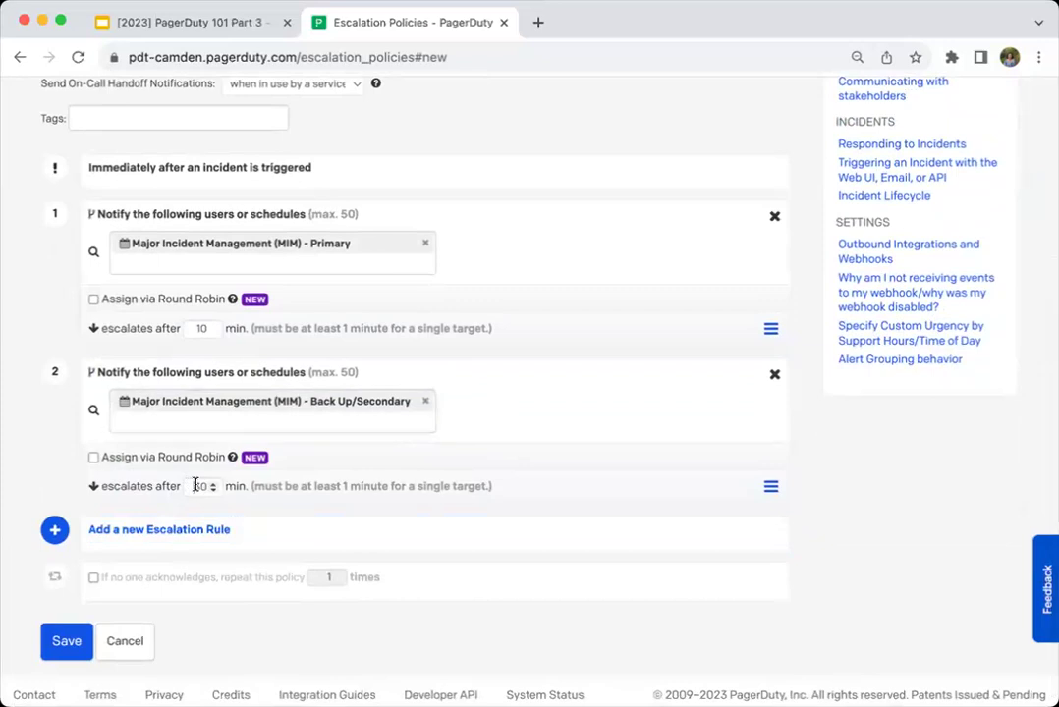
text(8)
Step: Add a third escalation rule notifying the Major Incident Management (MIM) - Manager schedule, escalating after 10 minutes
scroll(712, 421, down, 1)
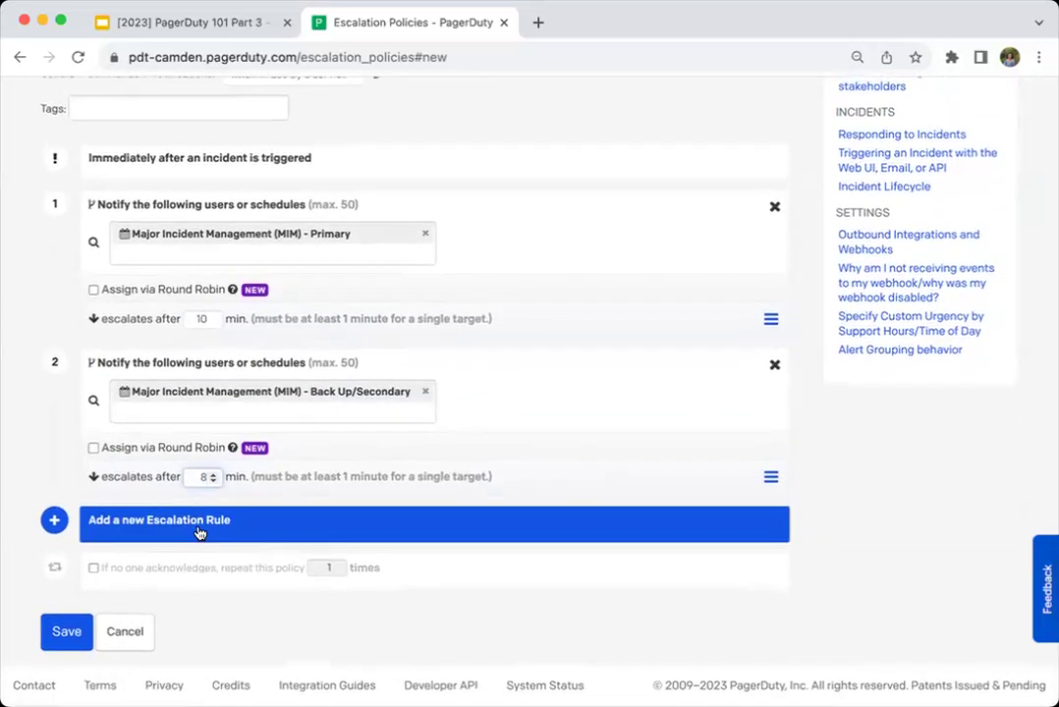
click(193, 523)
click(152, 547)
text(mim)
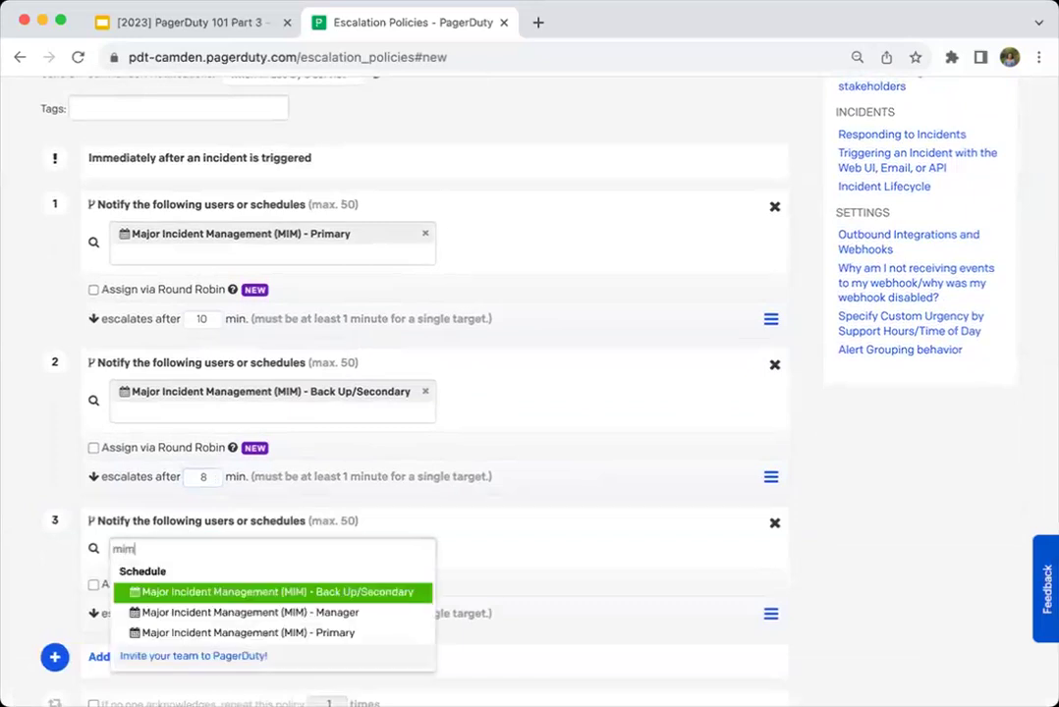
click(192, 612)
scroll(372, 575, down, 3)
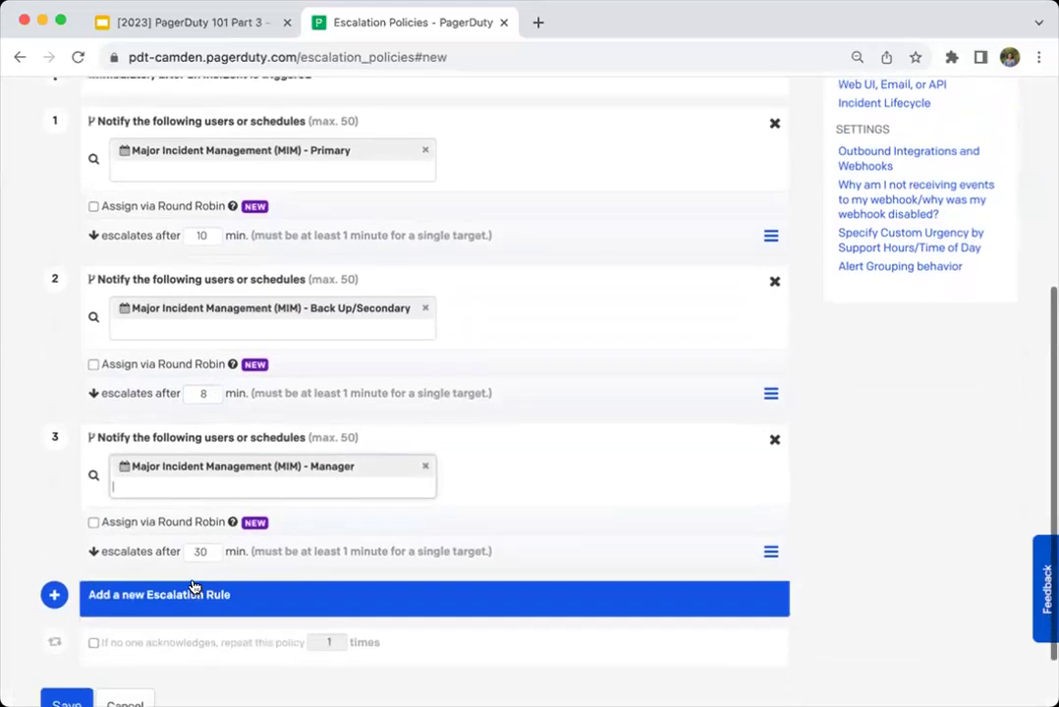
click(190, 536)
drag(191, 536, 227, 534)
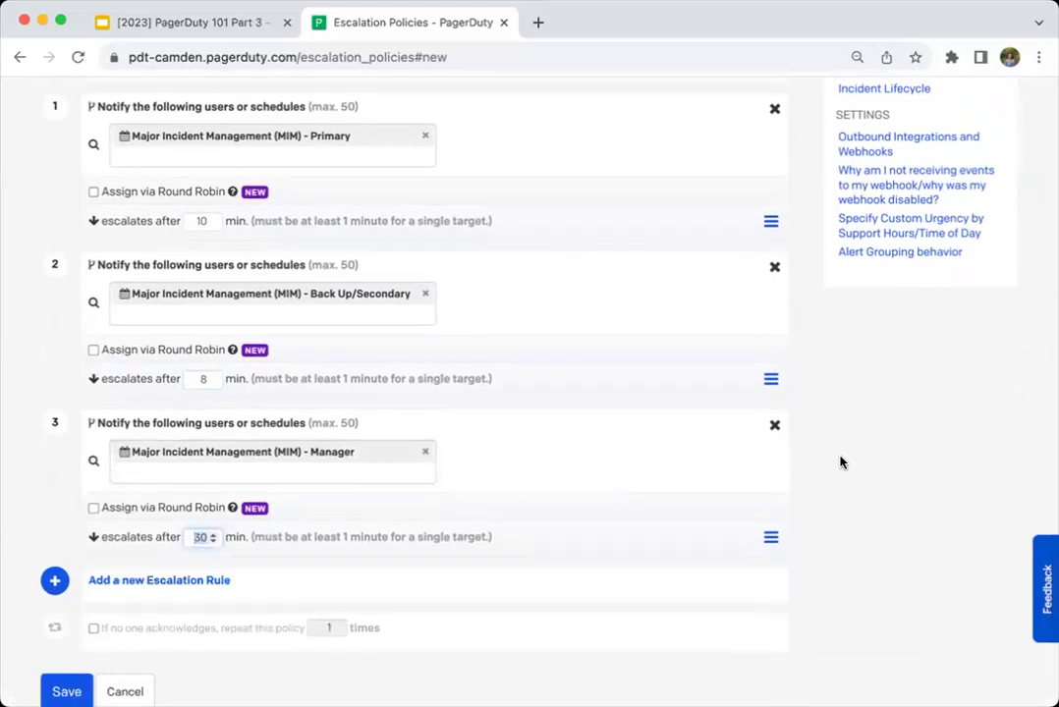
text(10)
scroll(425, 489, down, 2)
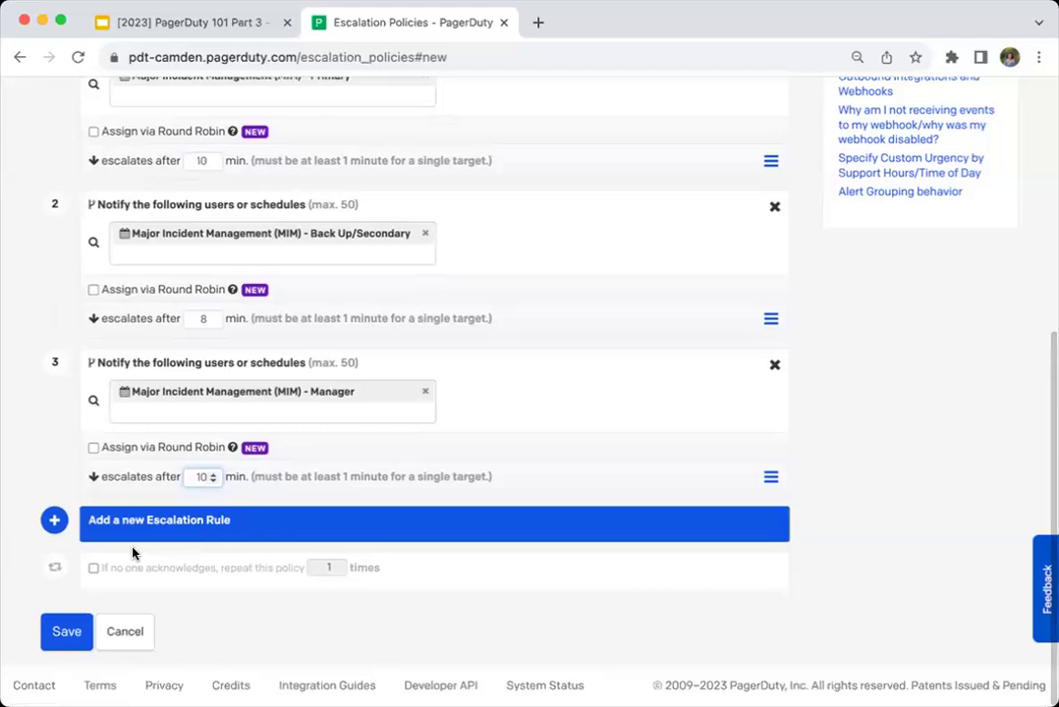
click(28, 471)
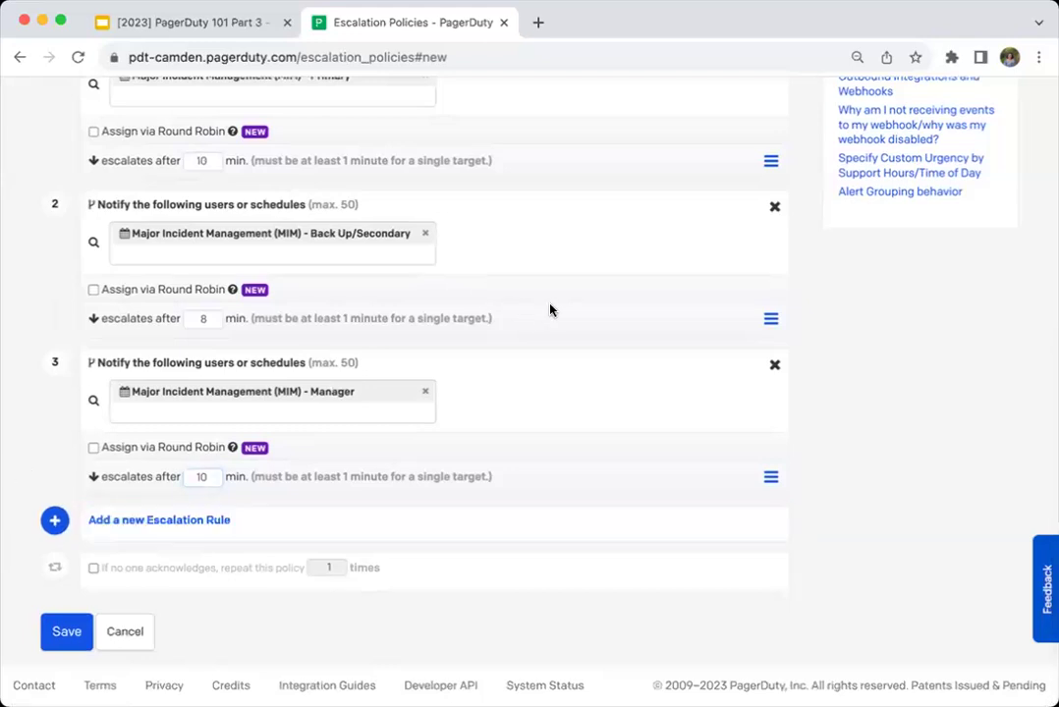
Step: Review the three escalation rules and enable repeating the policy if no one acknowledges
scroll(551, 310, up, 2)
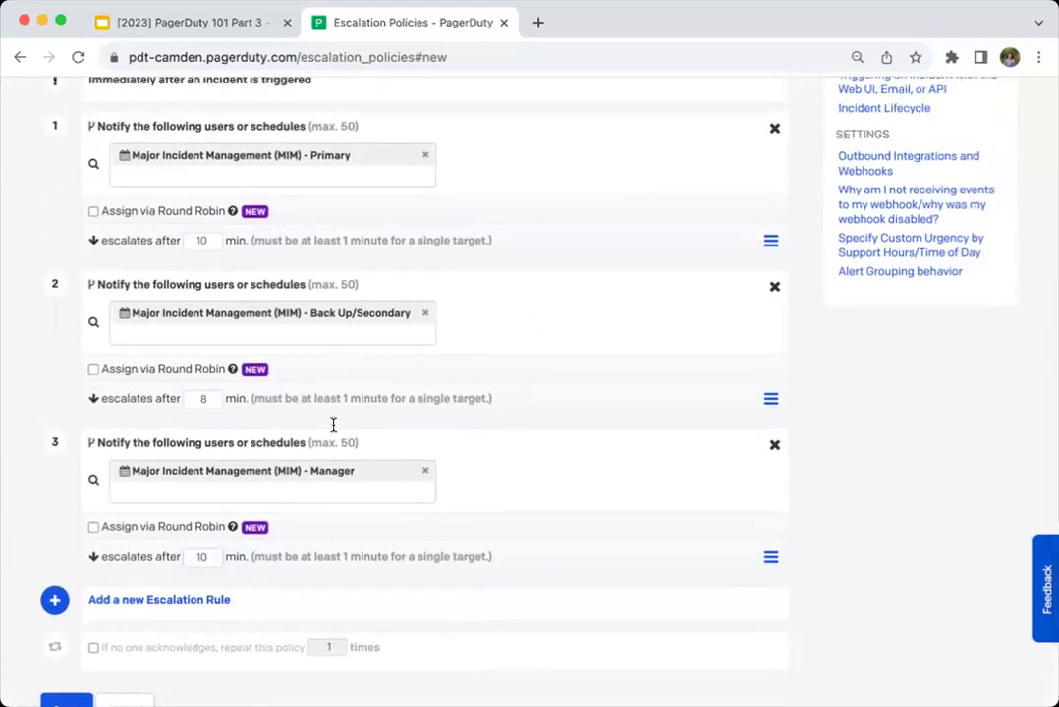
scroll(700, 506, down, 2)
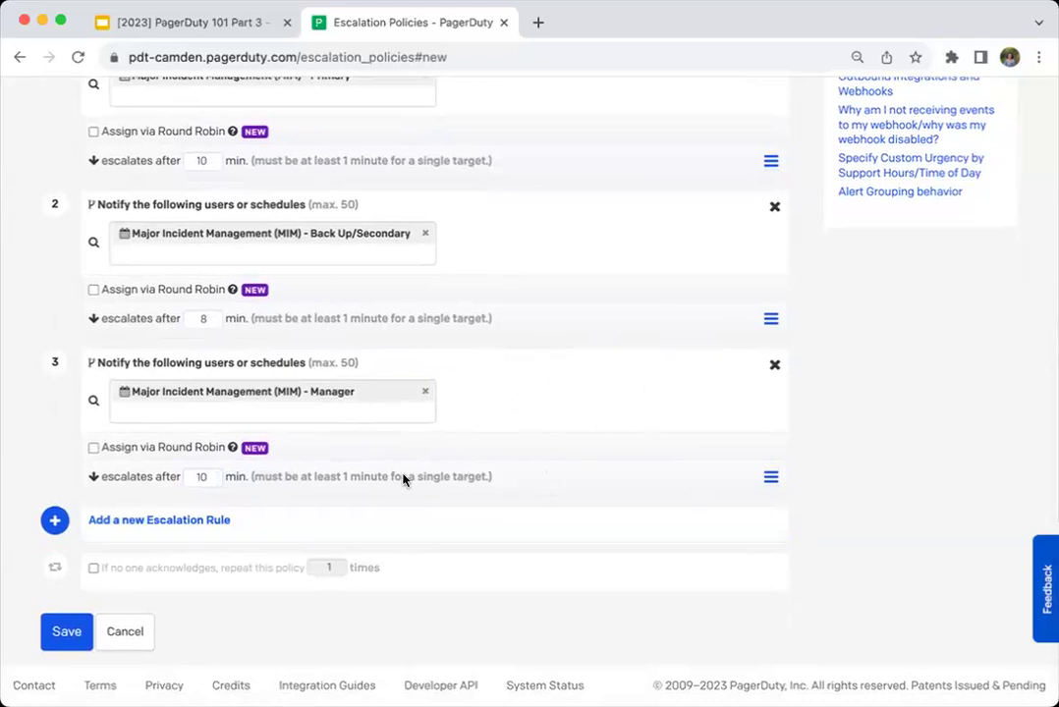
click(93, 570)
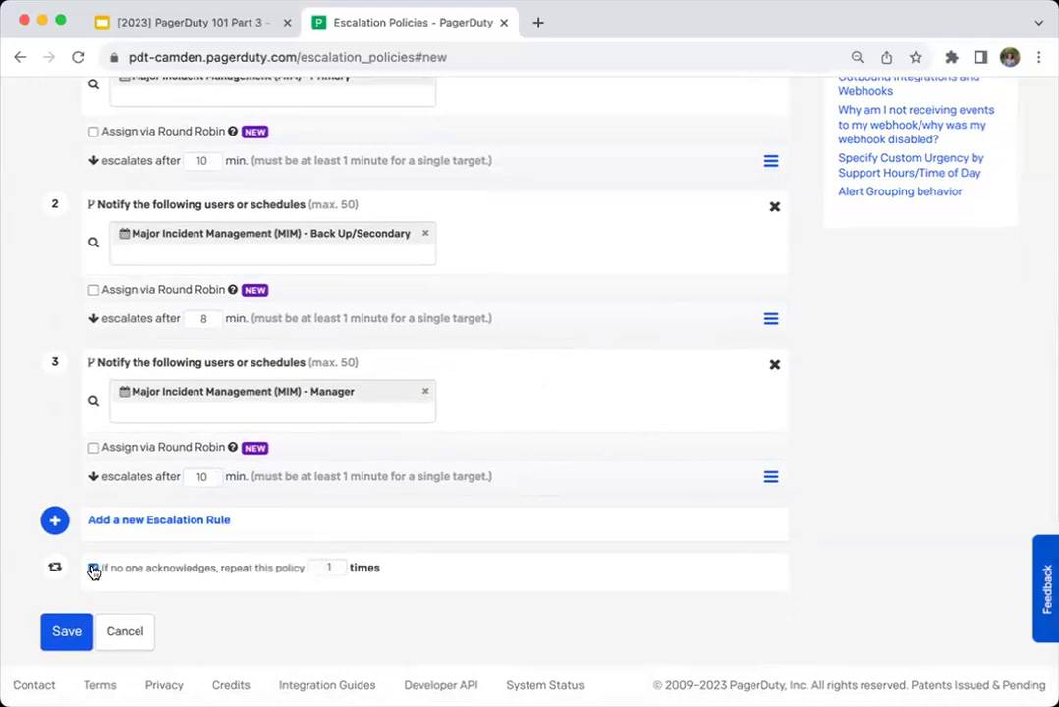
Step: Set the escalation policy to repeat 2 times if no one acknowledges, and save it
click(338, 566)
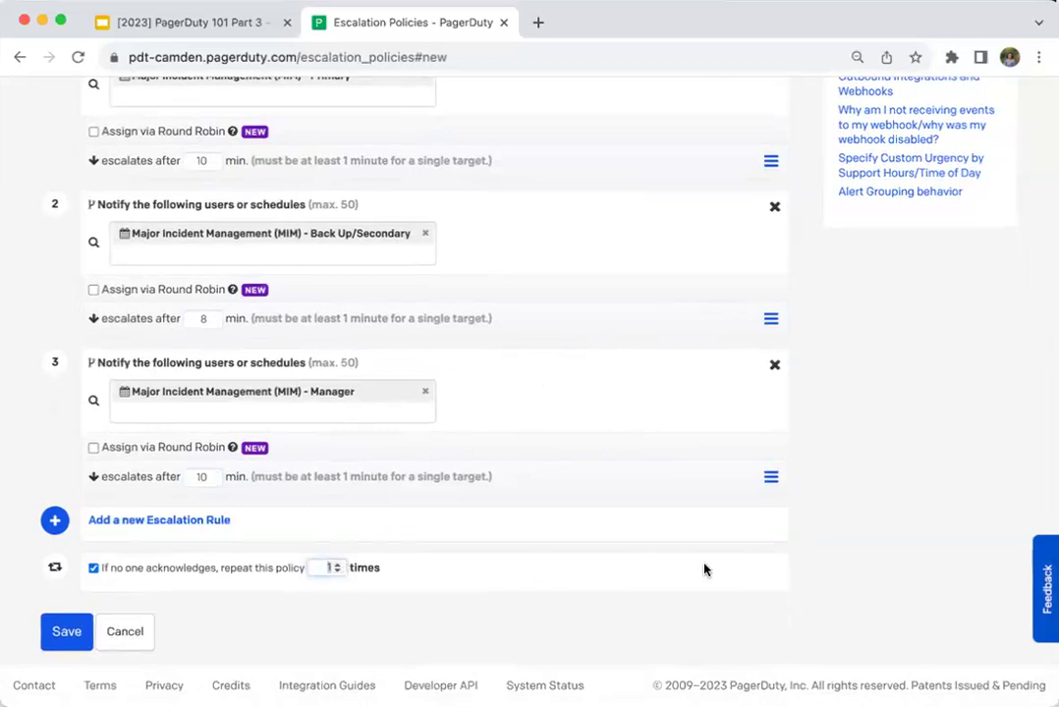
key(Up)
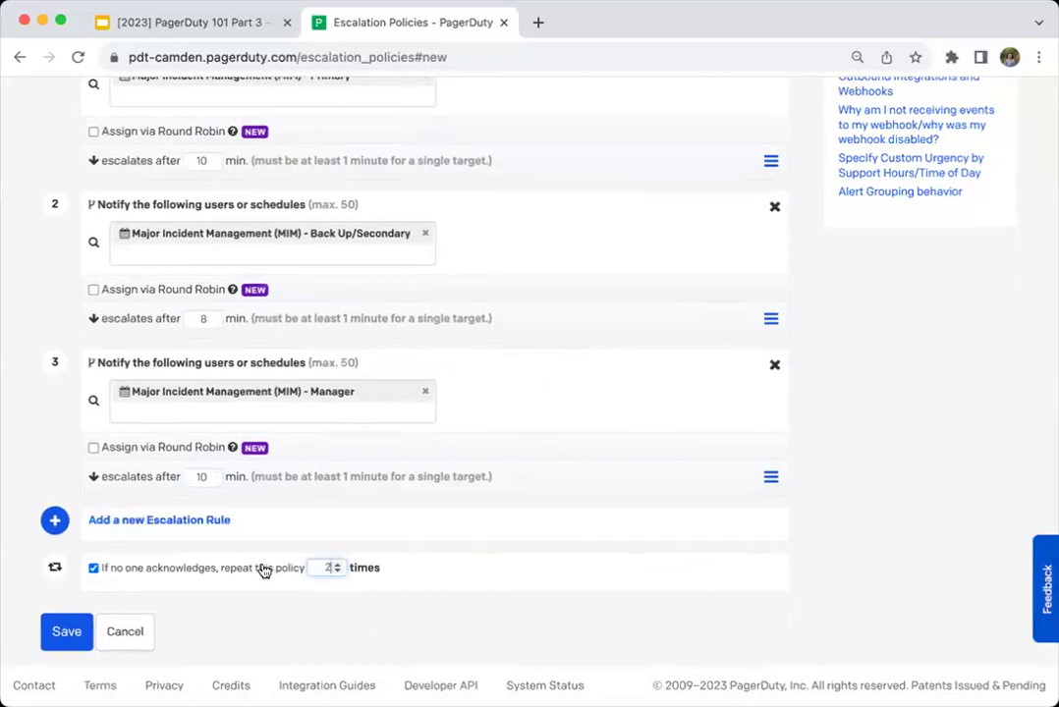
click(67, 633)
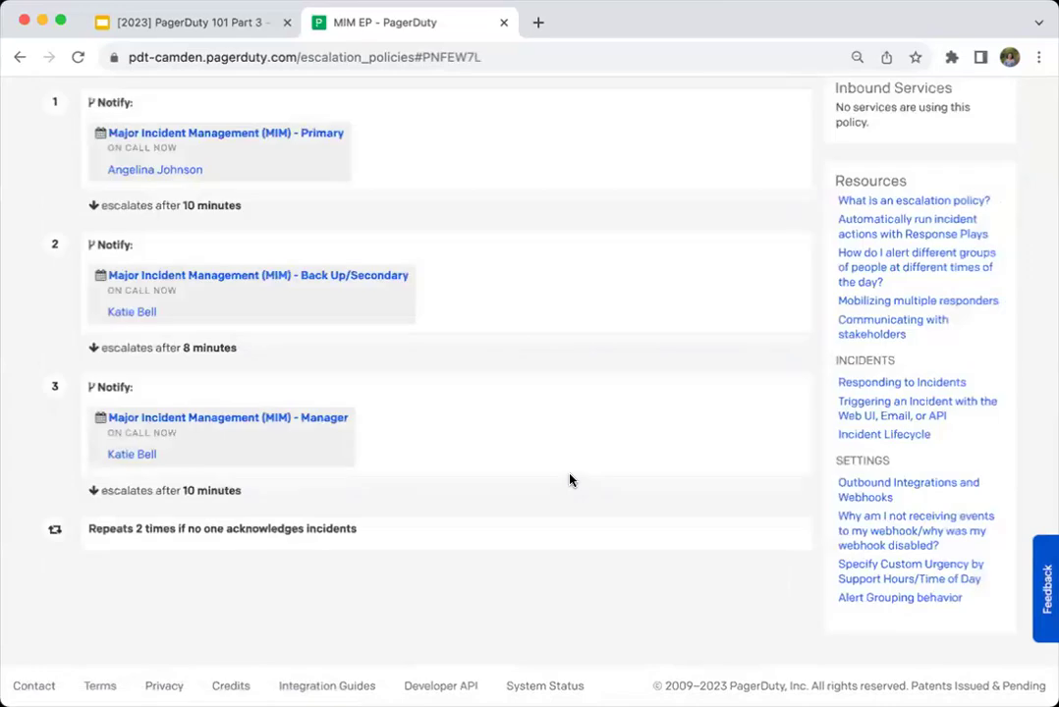
Step: Review the saved MIM EP policy's notification levels, escalation delays and repeat setting
scroll(570, 480, up, 5)
scroll(213, 196, up, 1)
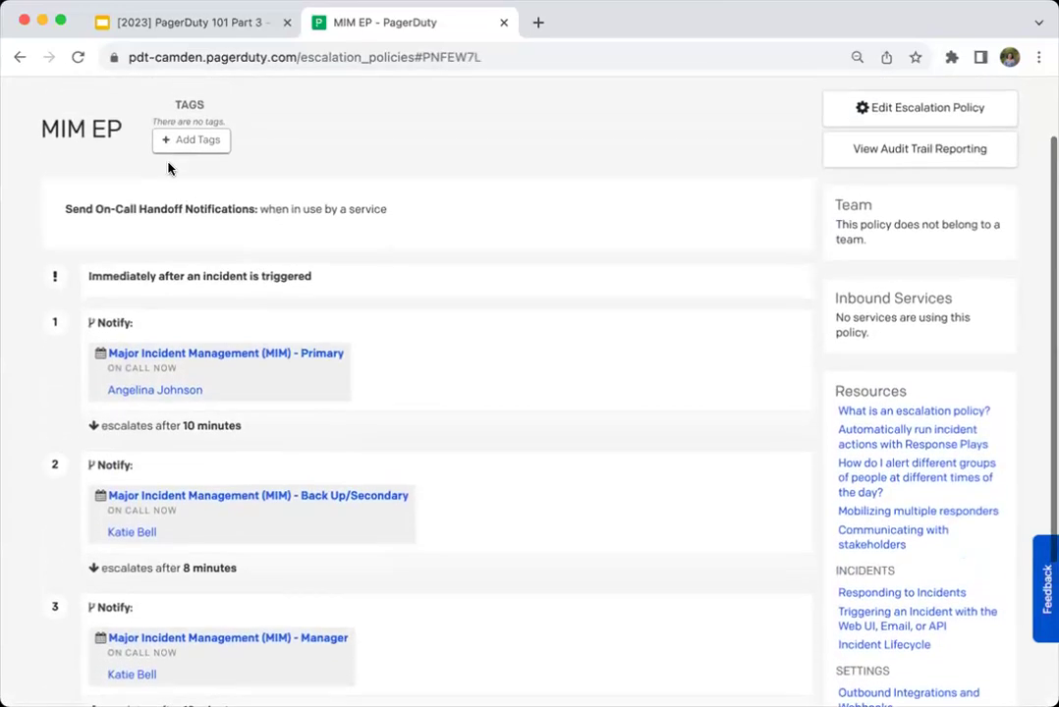
scroll(213, 263, down, 2)
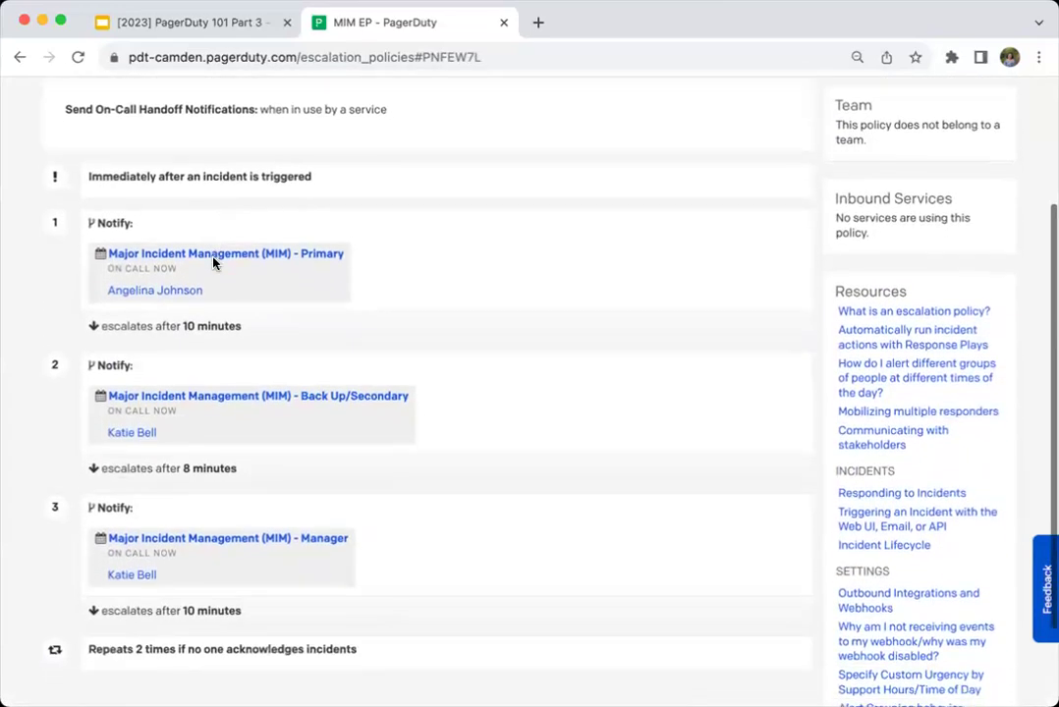
scroll(214, 263, down, 1)
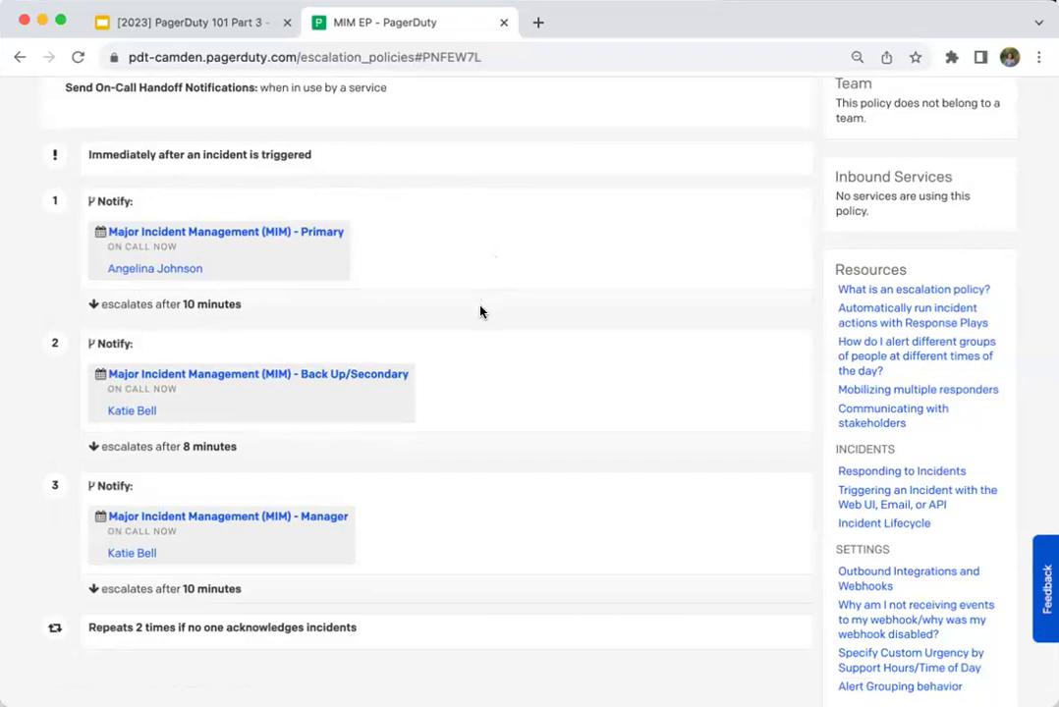
scroll(476, 309, down, 2)
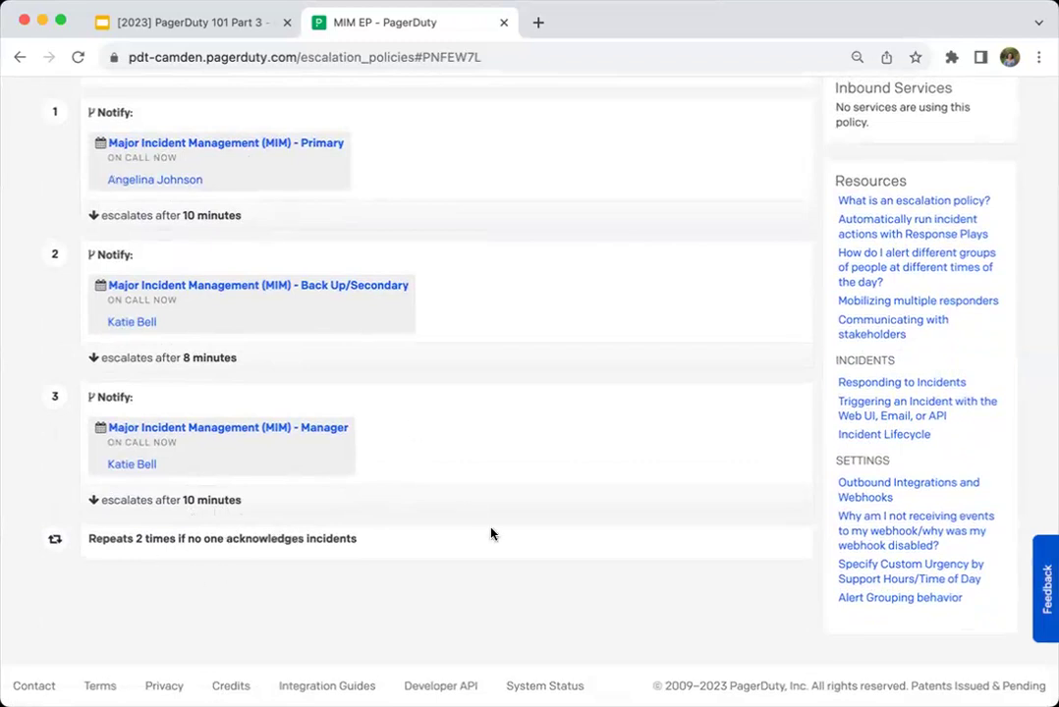
Step: Open the list of all escalation policies and examine the Round Robin assignment and escalation levels of [SC] Database EP
scroll(491, 535, up, 5)
click(343, 123)
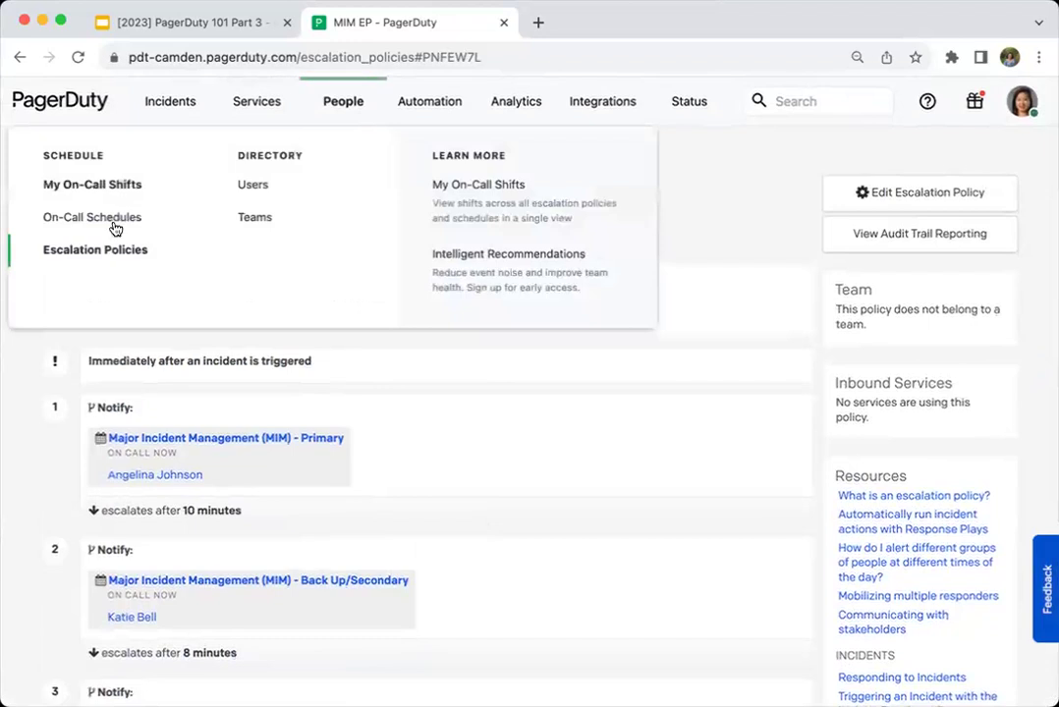
click(125, 252)
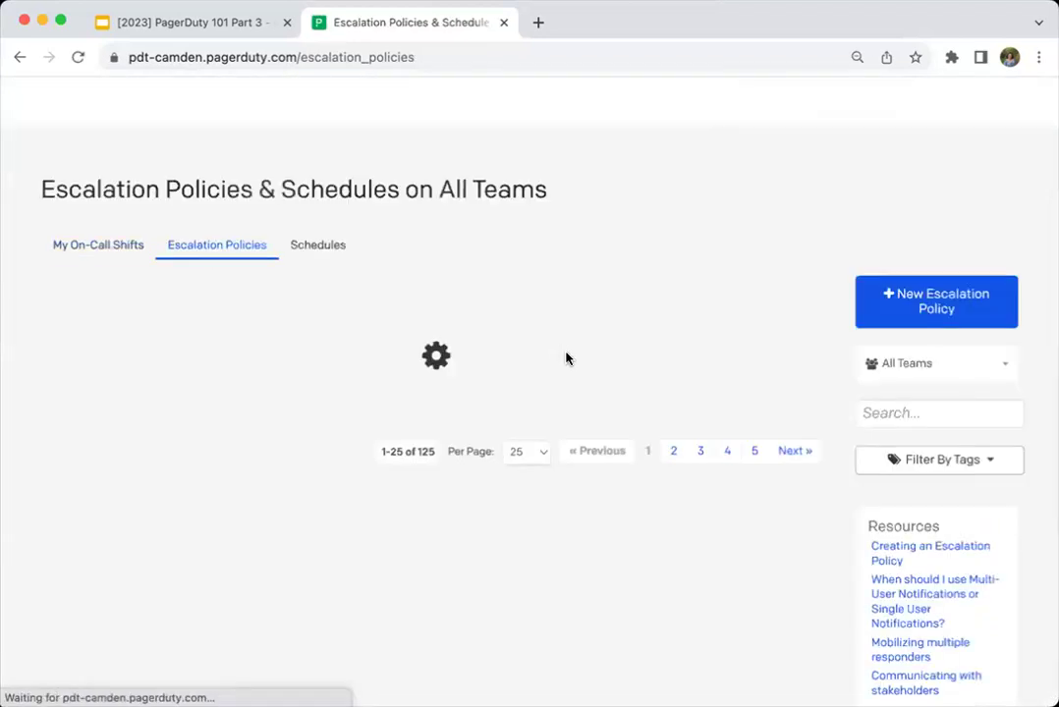
scroll(565, 357, down, 3)
scroll(566, 357, down, 1)
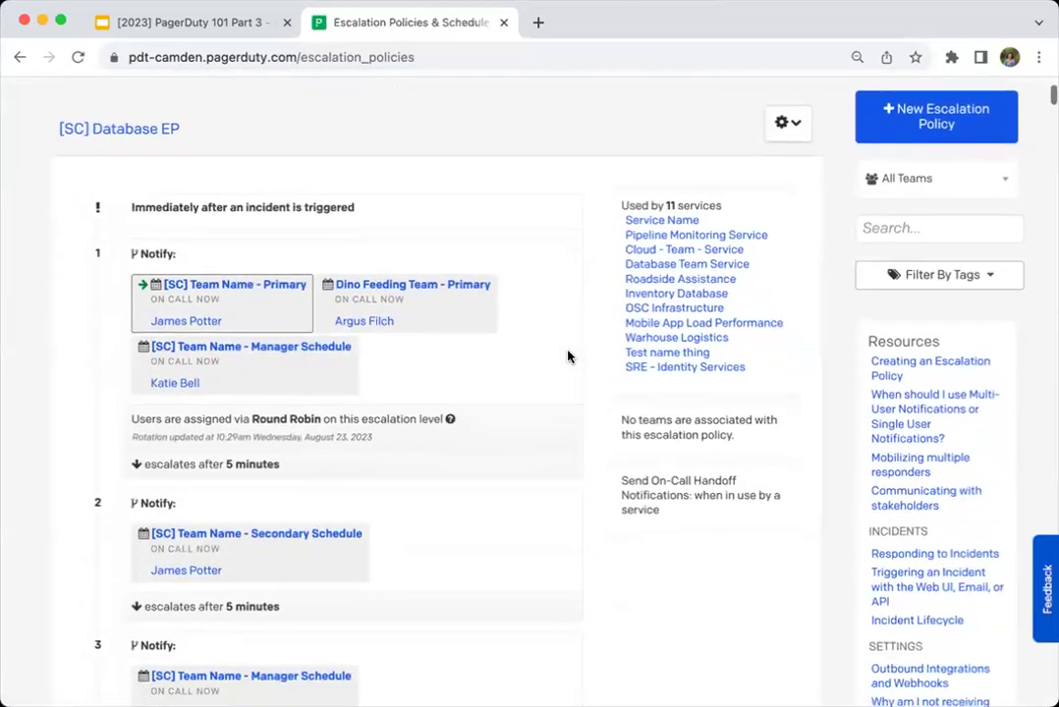
scroll(361, 336, down, 1)
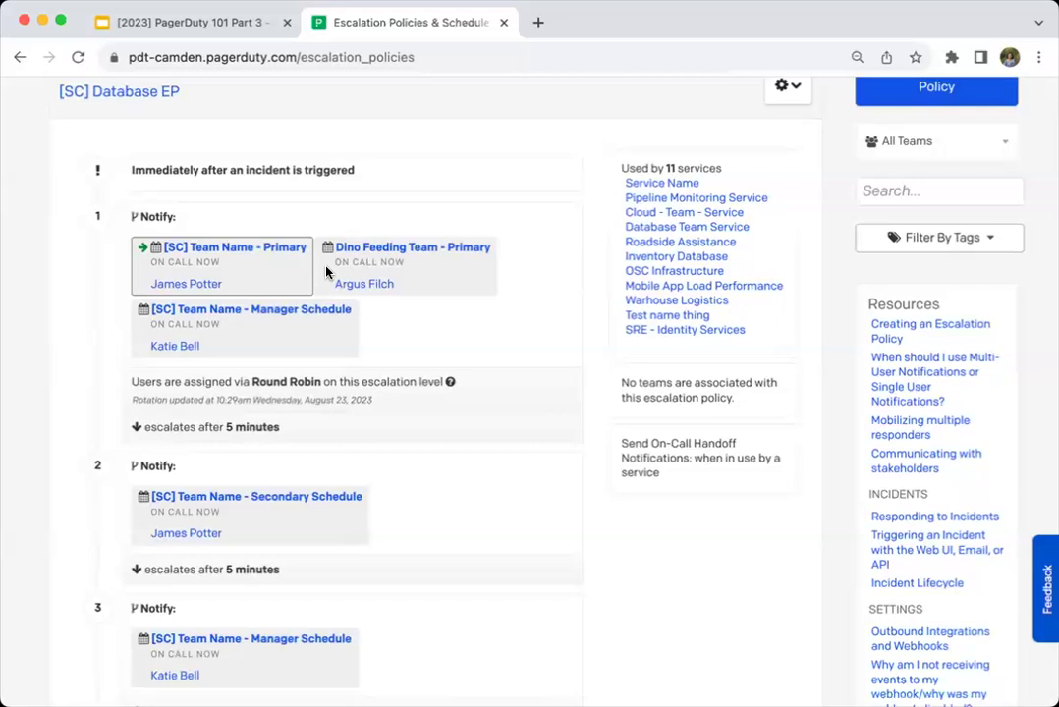
scroll(478, 329, down, 2)
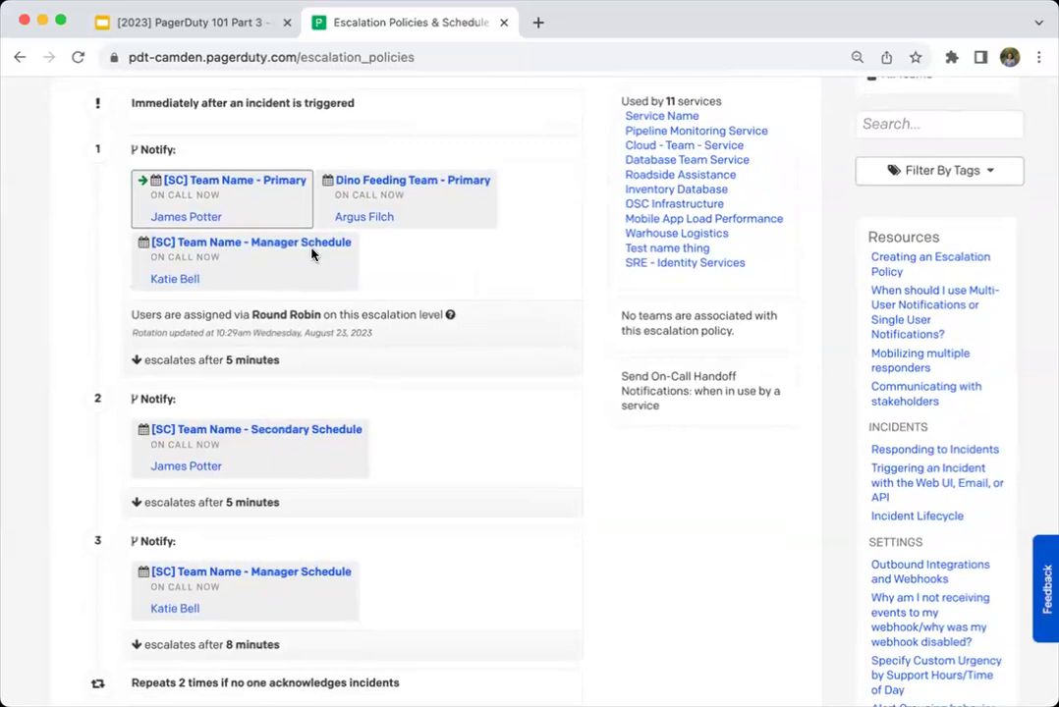
scroll(396, 246, down, 1)
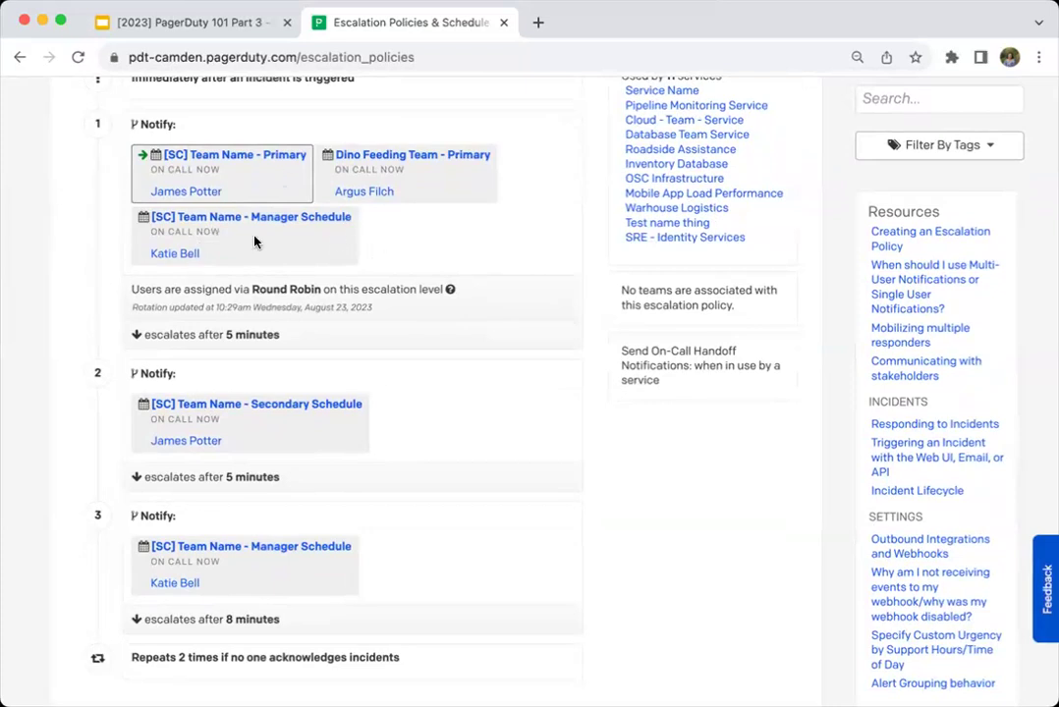
scroll(248, 241, up, 1)
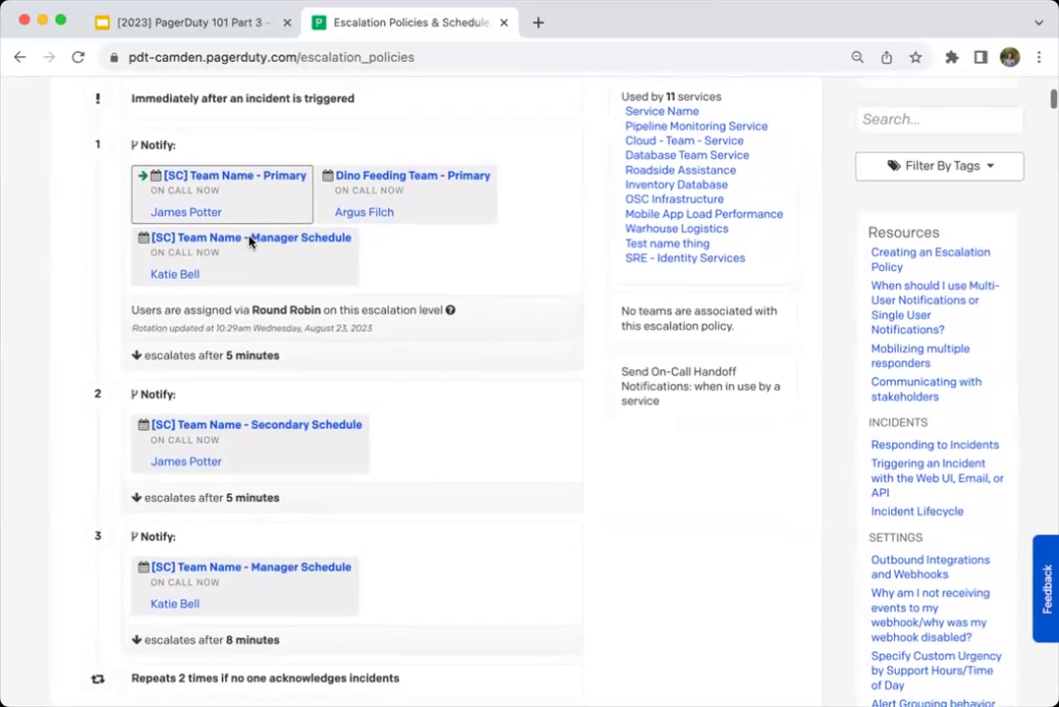
mouse_move(141, 182)
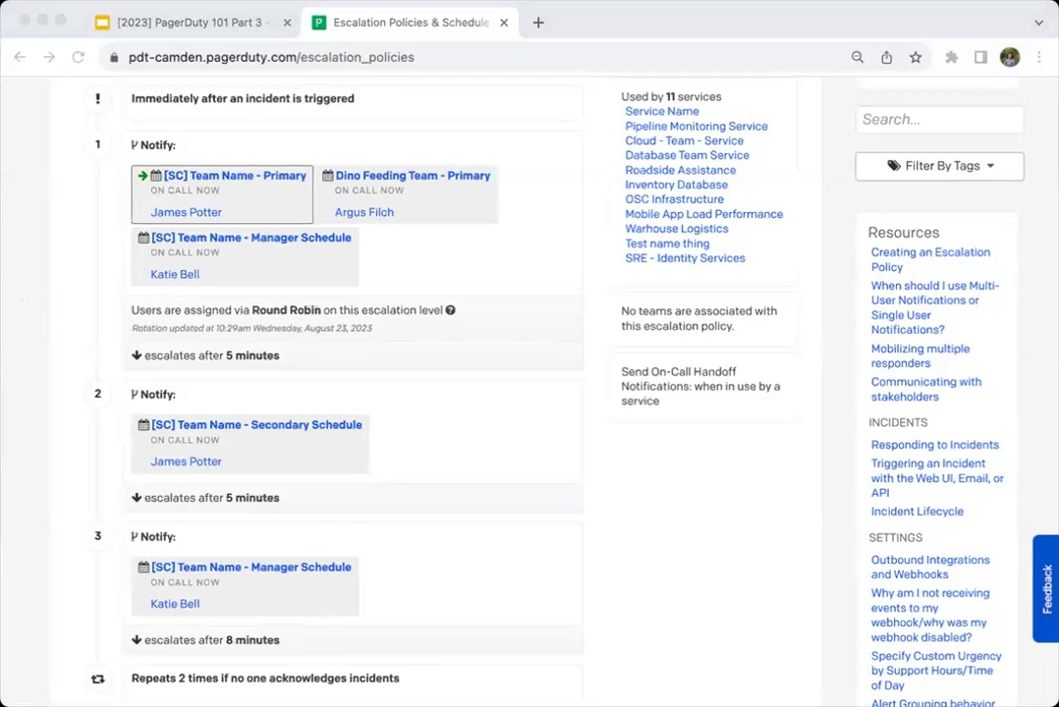
click(472, 260)
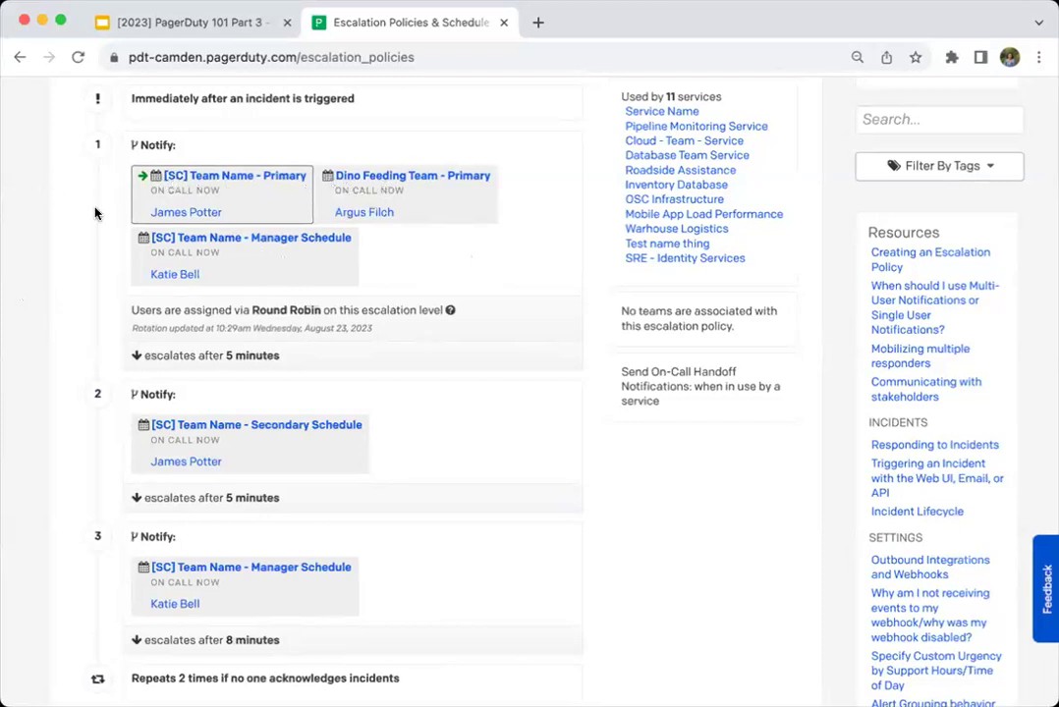
scroll(492, 312, up, 5)
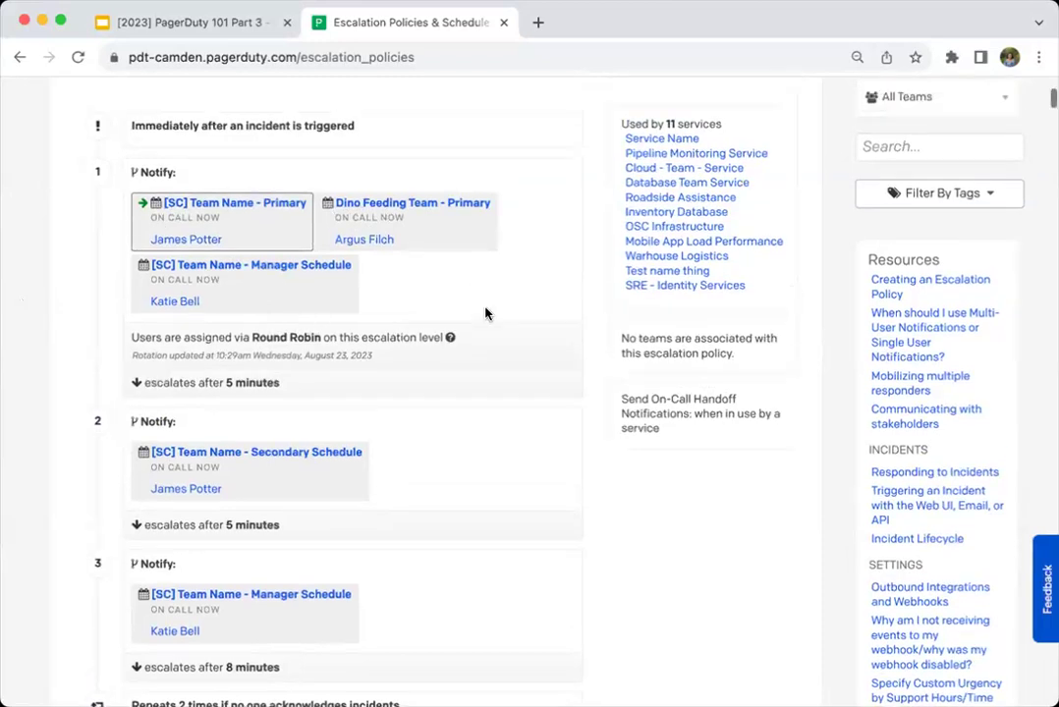